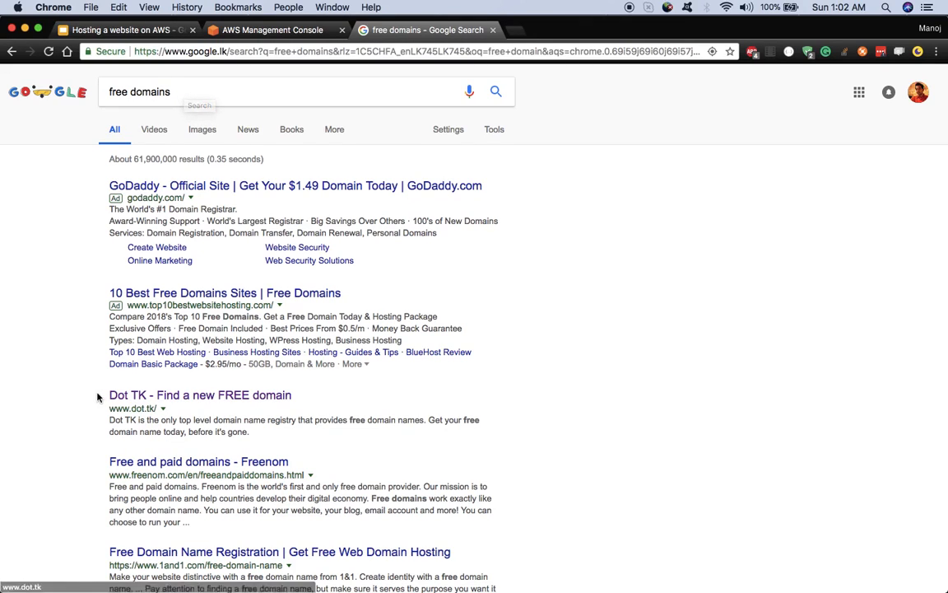
Step: Open the 'Dot TK - Find a new FREE domain' result from the free domains search
scroll(74, 411, down, 4)
scroll(74, 410, up, 4)
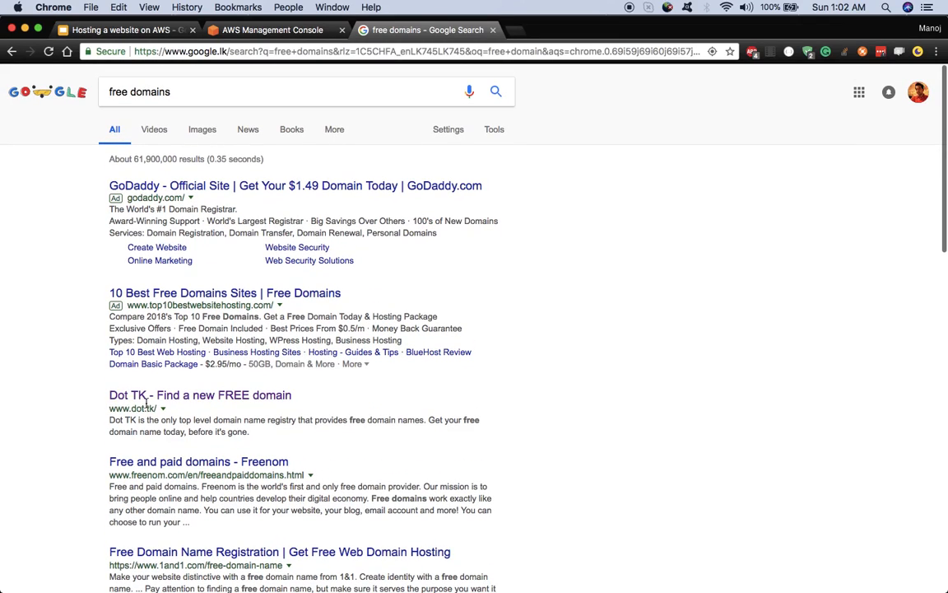
click(122, 398)
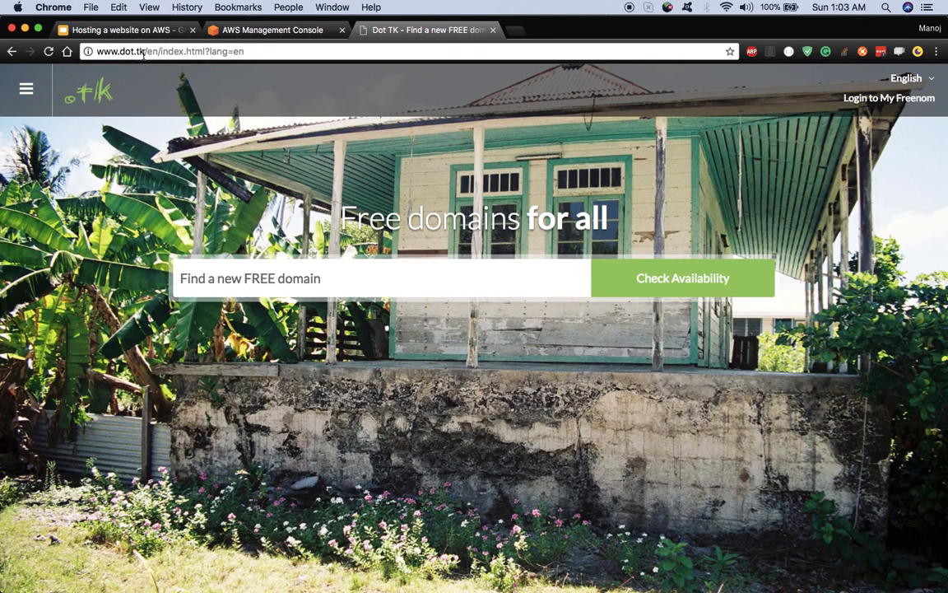
Step: Search Dot TK for myawesomesite, add the free myawesomesite.tk to the cart and check out
click(304, 280)
text(myawesomeweb)
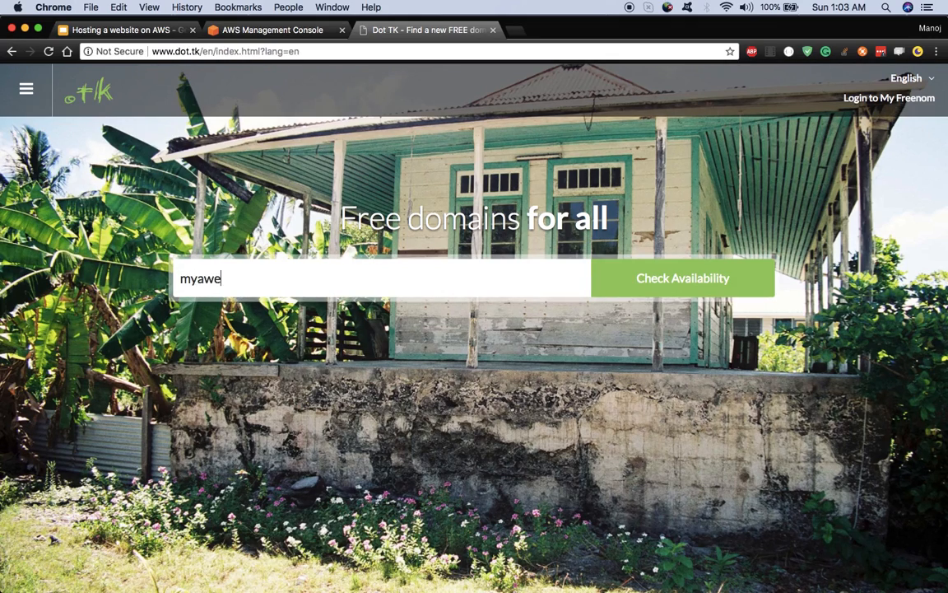
key(BackSpace)
key(BackSpace)
key(BackSpace)
text(site)
click(717, 280)
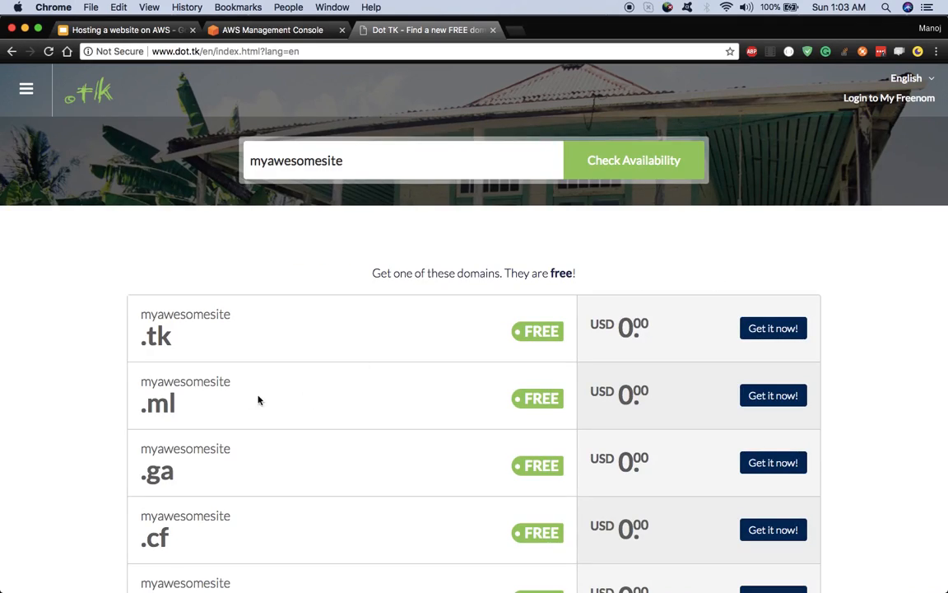
click(776, 329)
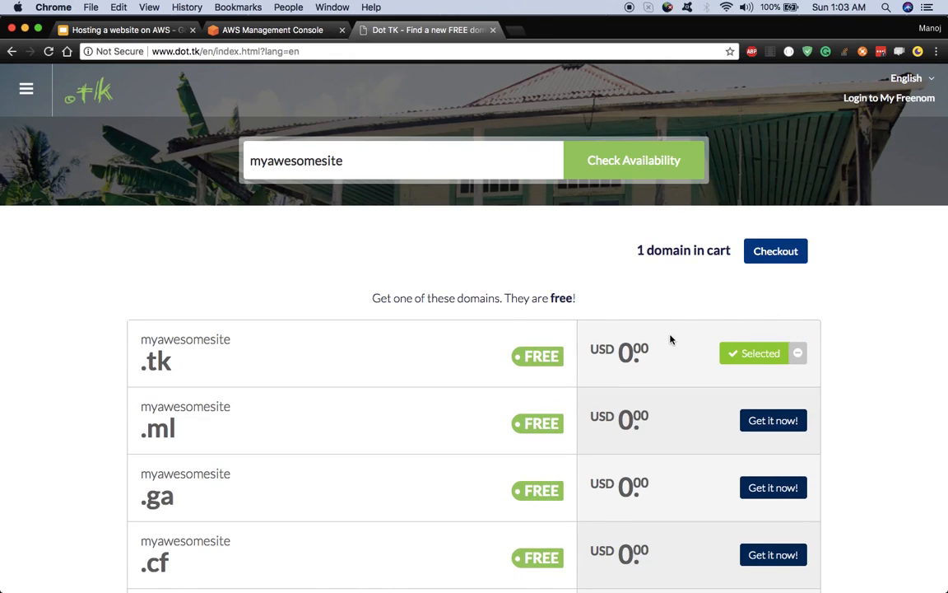
click(786, 254)
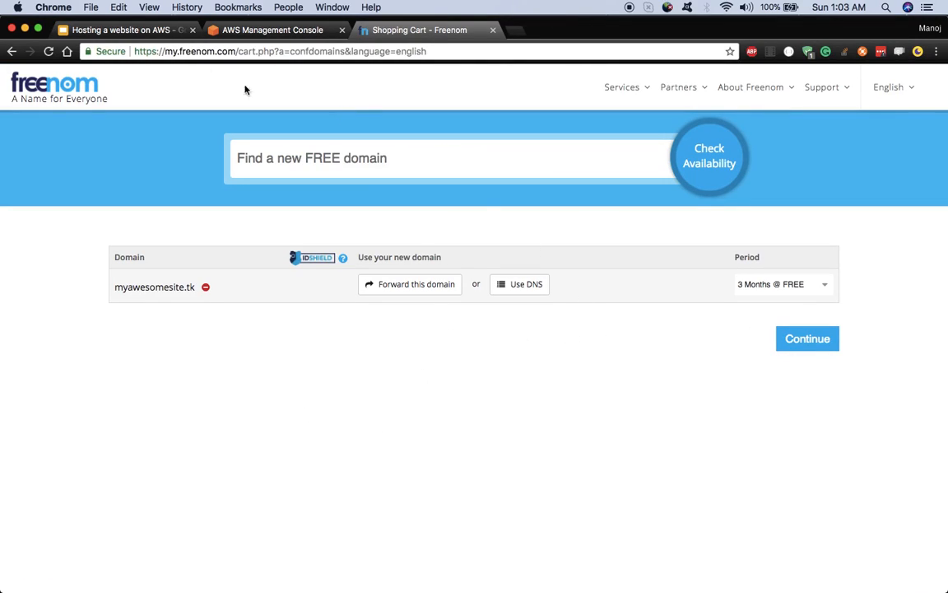
Step: Continue from the Freenom cart to the Review & Checkout page for myawesomesite.tk
click(821, 349)
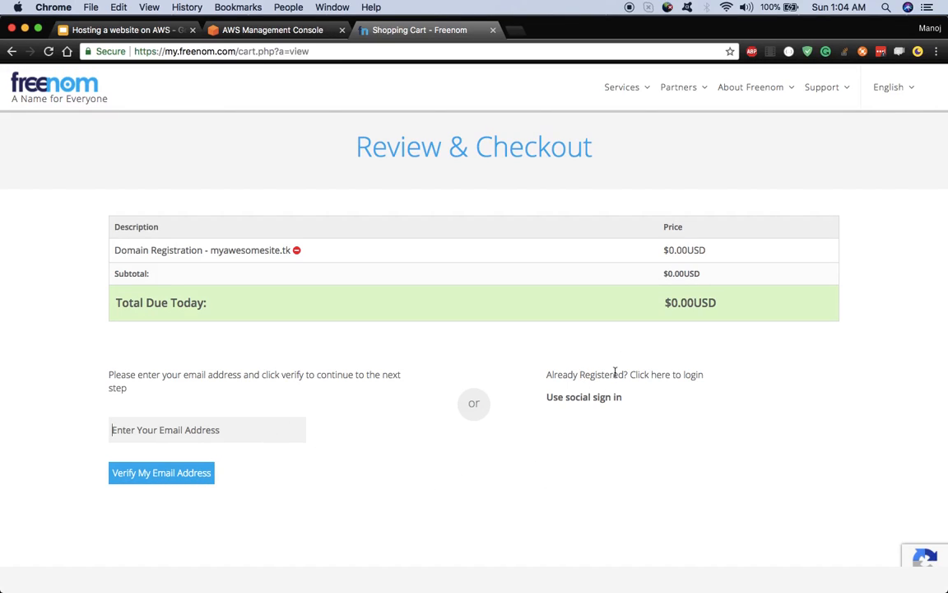
Step: Log in to the existing Freenom account with its e-mail address and password
click(670, 378)
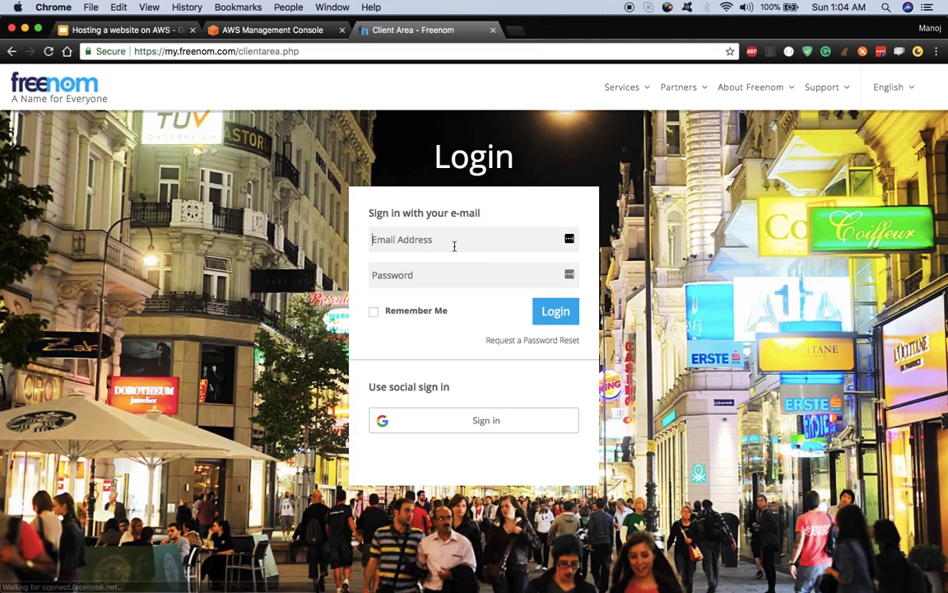
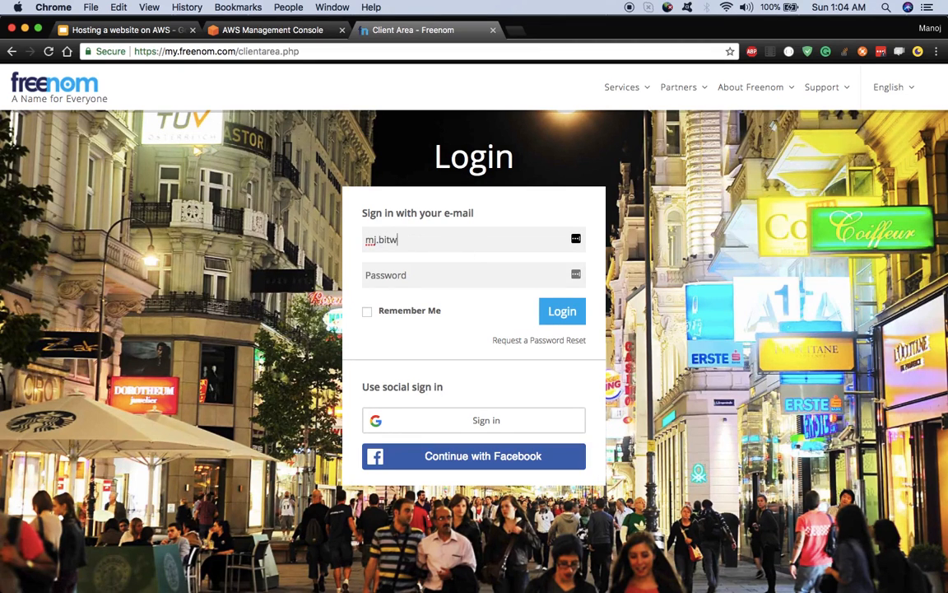
key(Tab)
text(•••••••)
click(567, 318)
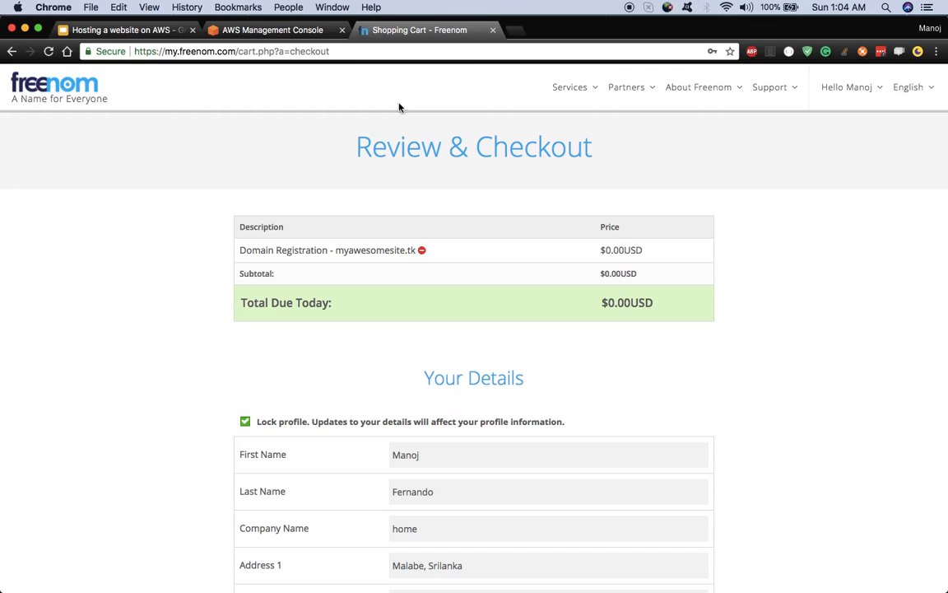
Step: Accept the Terms & Conditions and complete the $0.00 order for myawesomesite.tk
scroll(182, 312, down, 5)
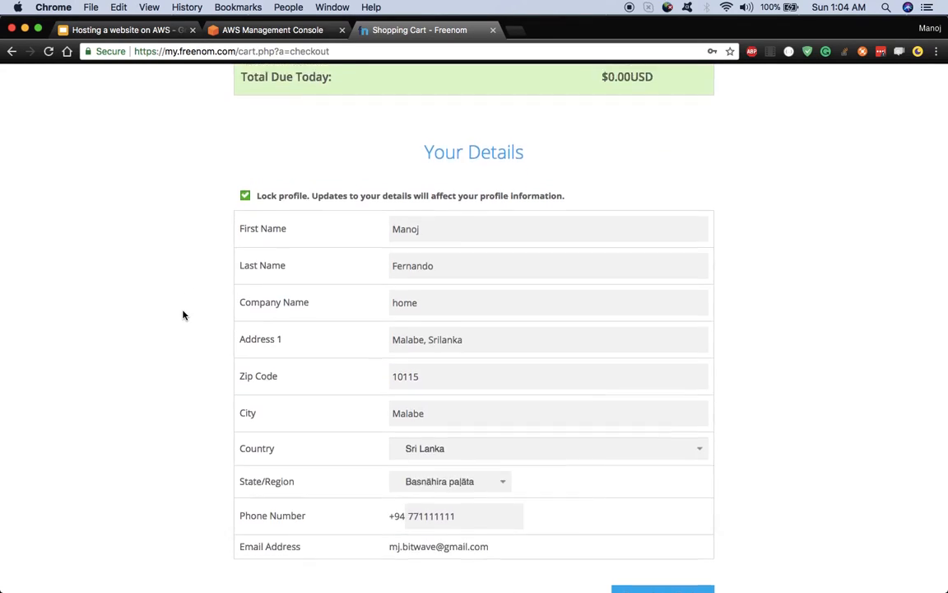
scroll(203, 294, up, 5)
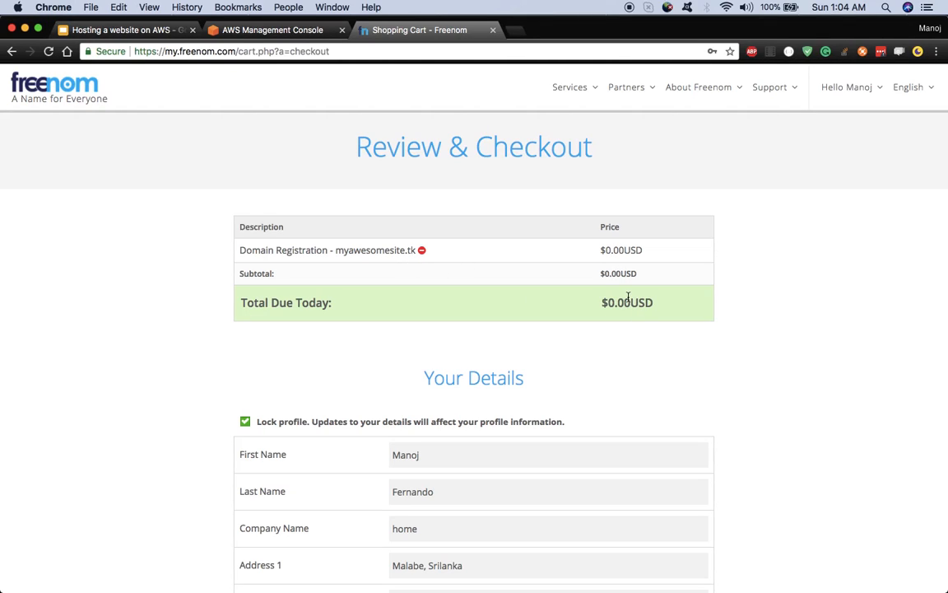
scroll(628, 297, down, 10)
click(378, 257)
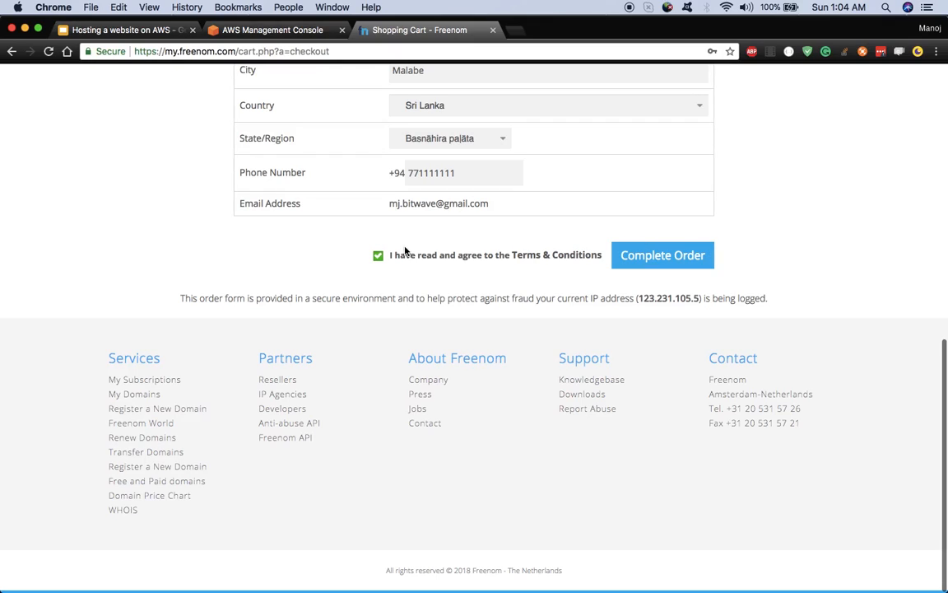
click(655, 258)
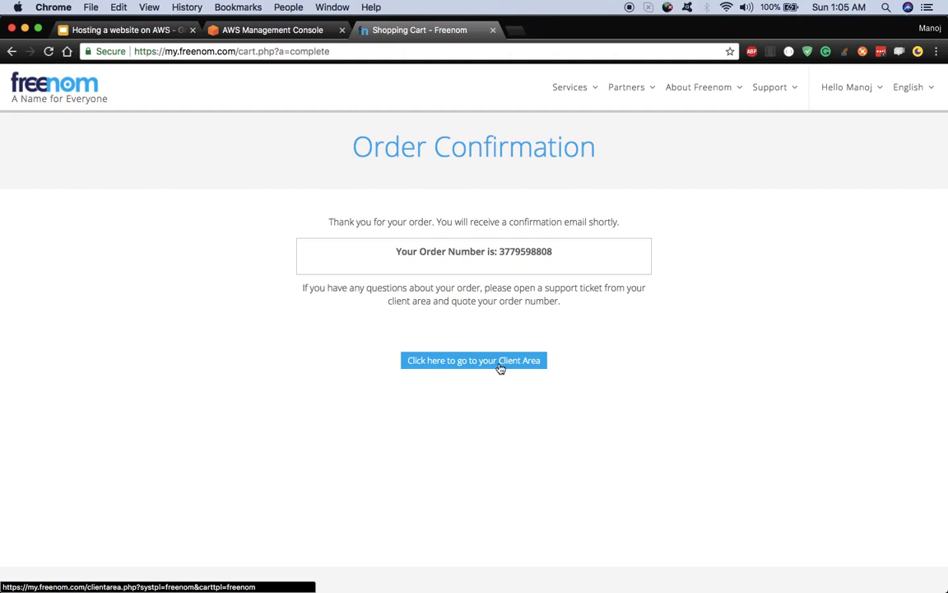
Step: Check myawesomesite.tk under Client Area > Services > My Domains, then return to the AWS hosting slides
click(461, 364)
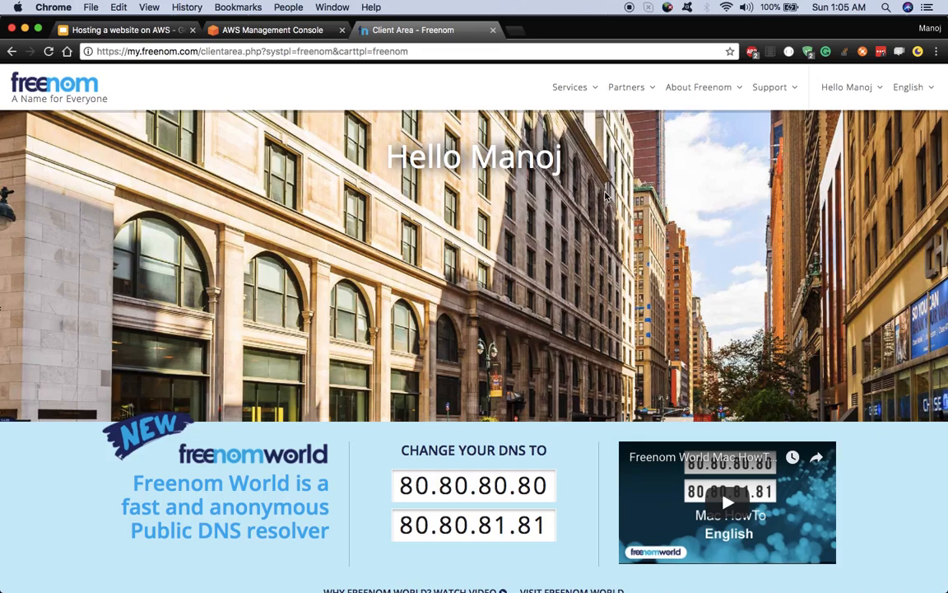
click(581, 89)
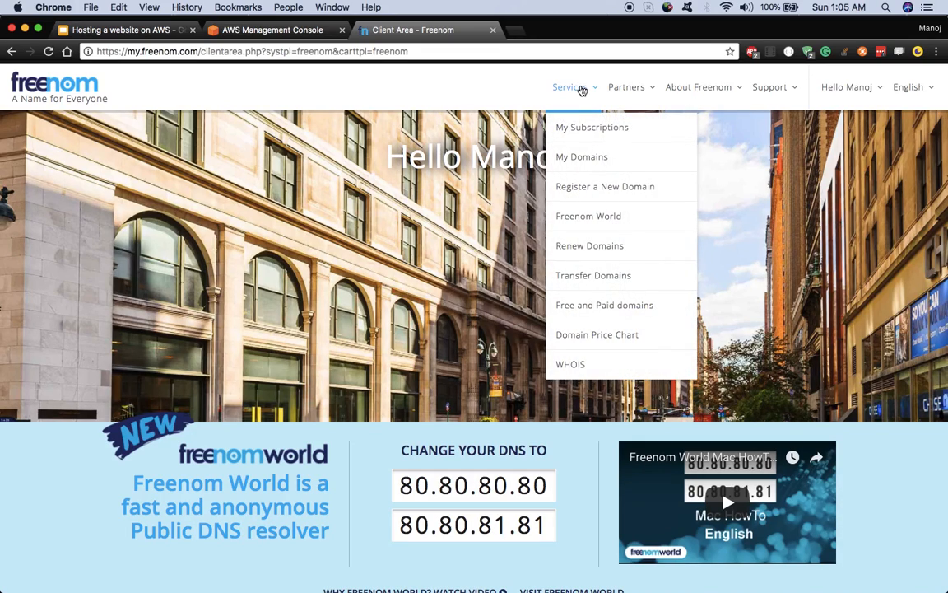
click(603, 158)
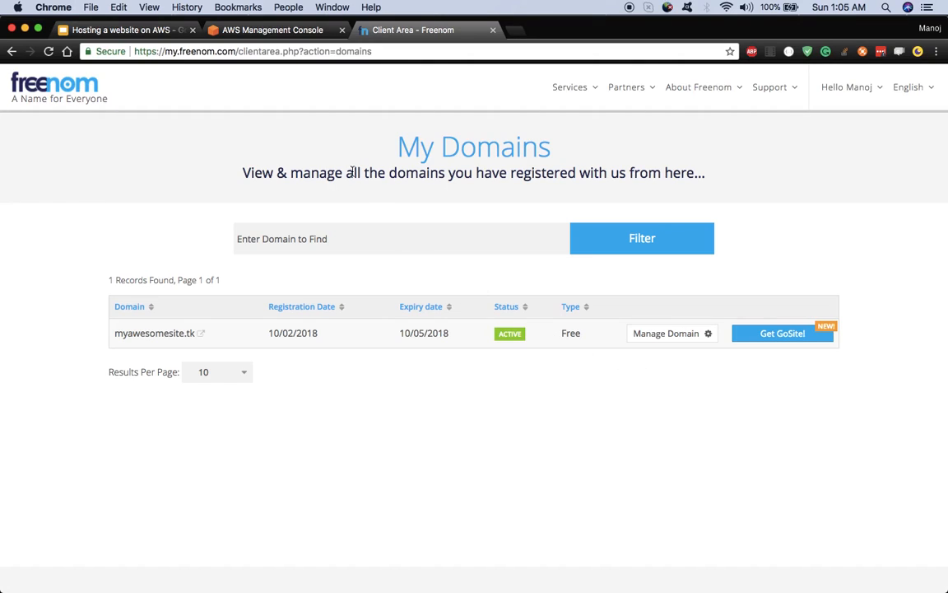
click(143, 33)
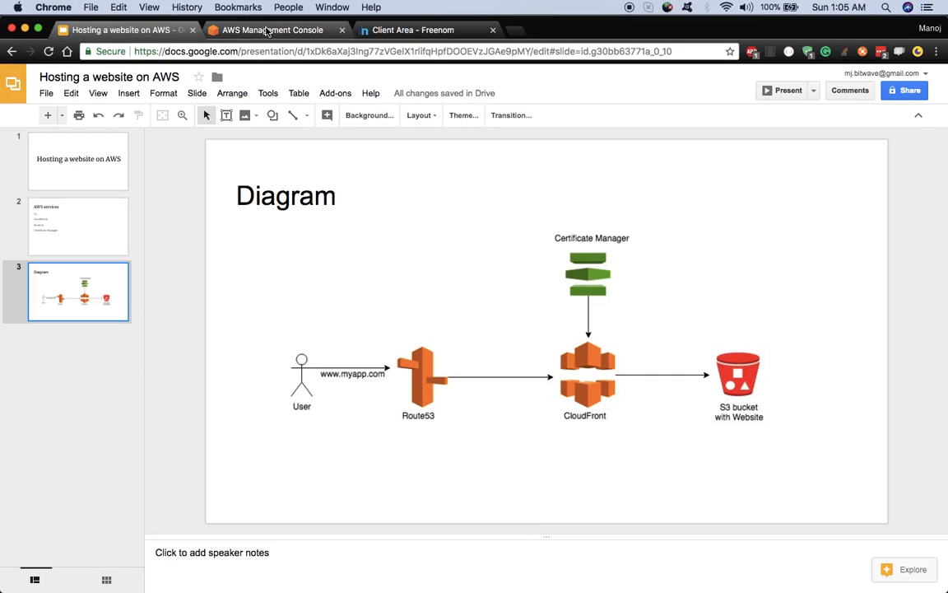
Step: In the AWS Management Console, search services for 'route' and open Route 53
click(267, 31)
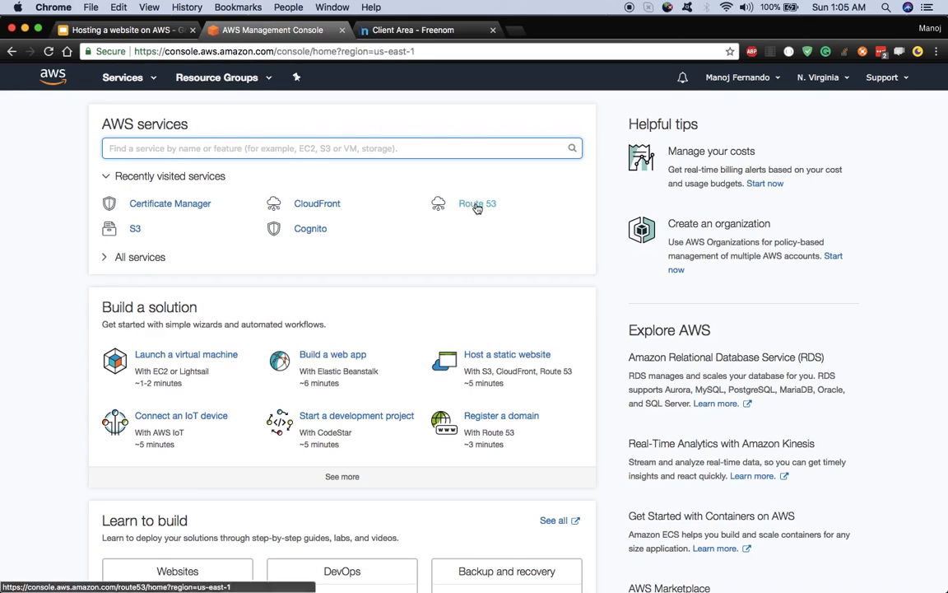
click(150, 81)
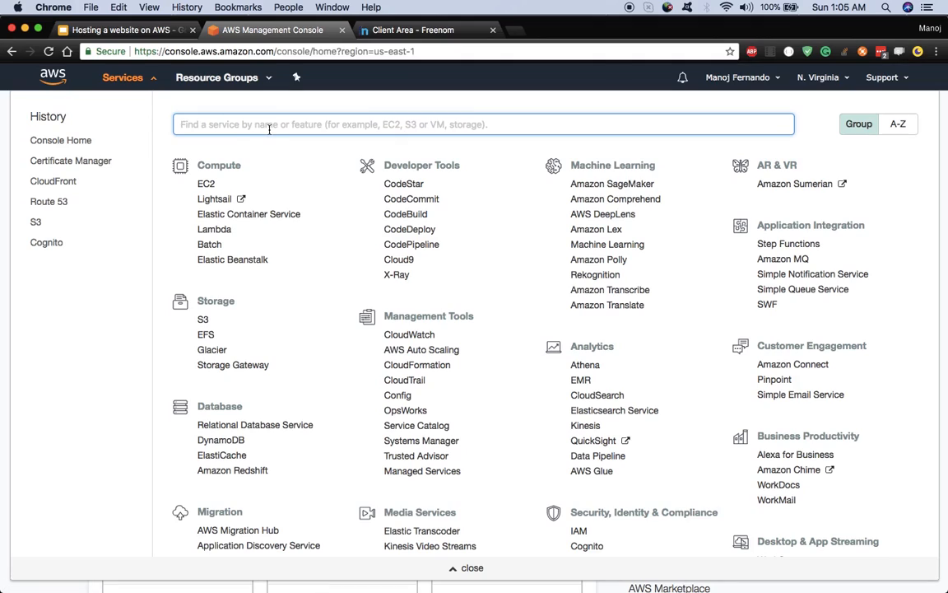
text(route)
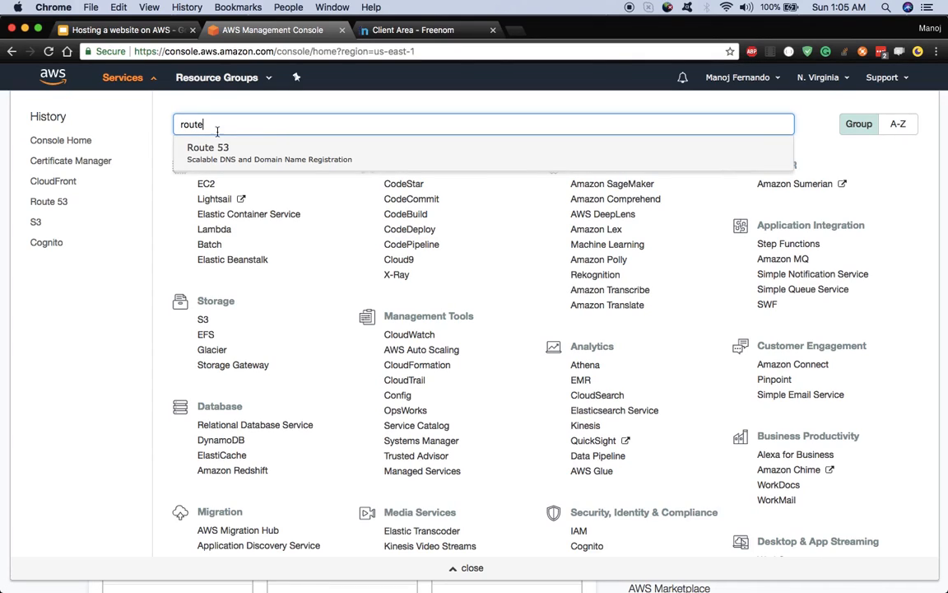
click(213, 155)
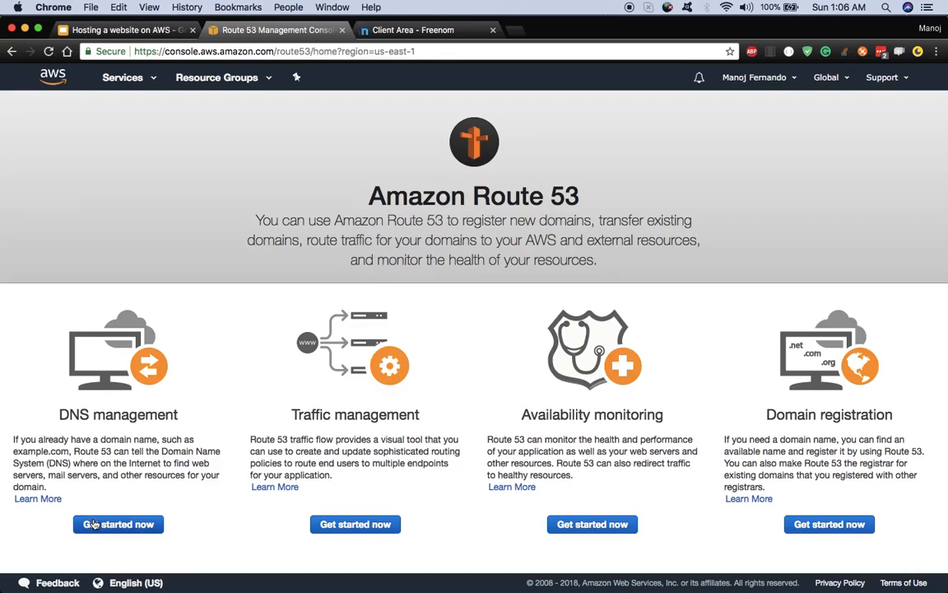
Step: Begin a new hosted zone from Route 53 DNS management, then return to Freenom's My Domains list
click(118, 523)
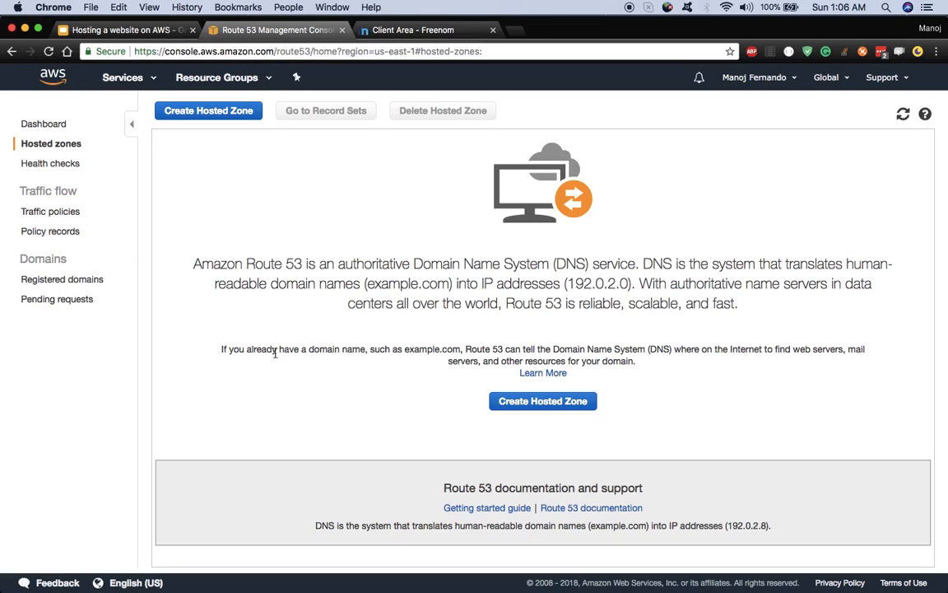
click(225, 114)
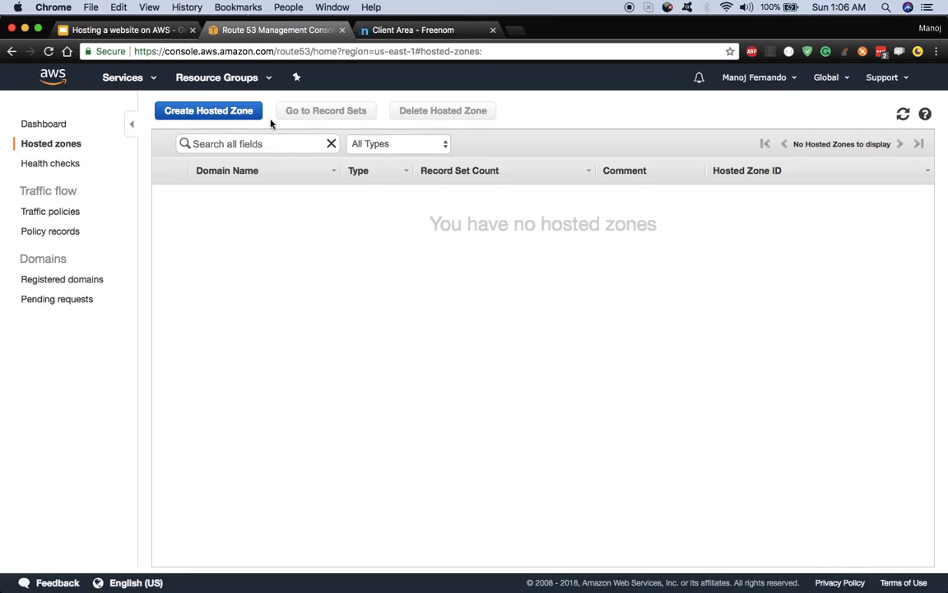
click(230, 110)
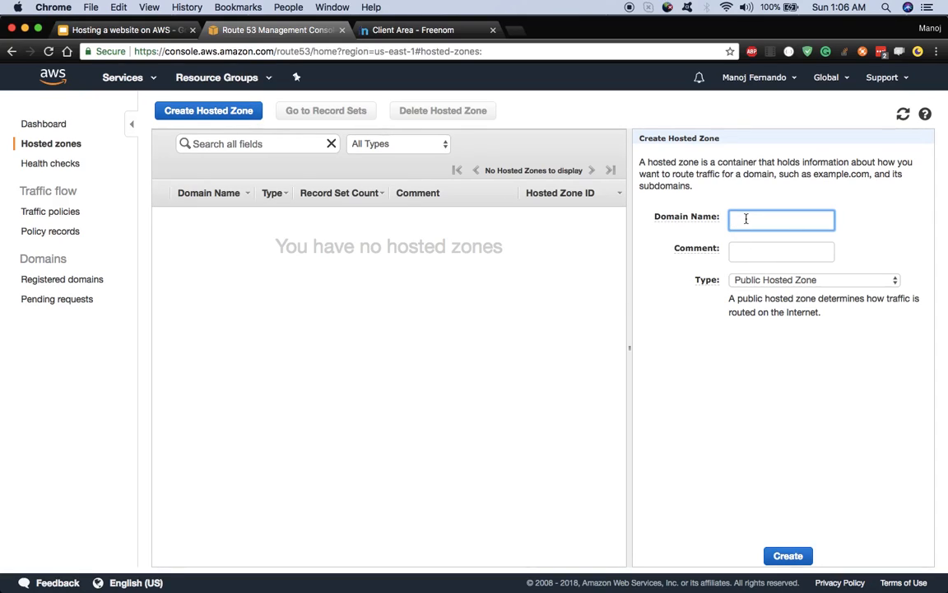
mouse_move(709, 219)
click(381, 33)
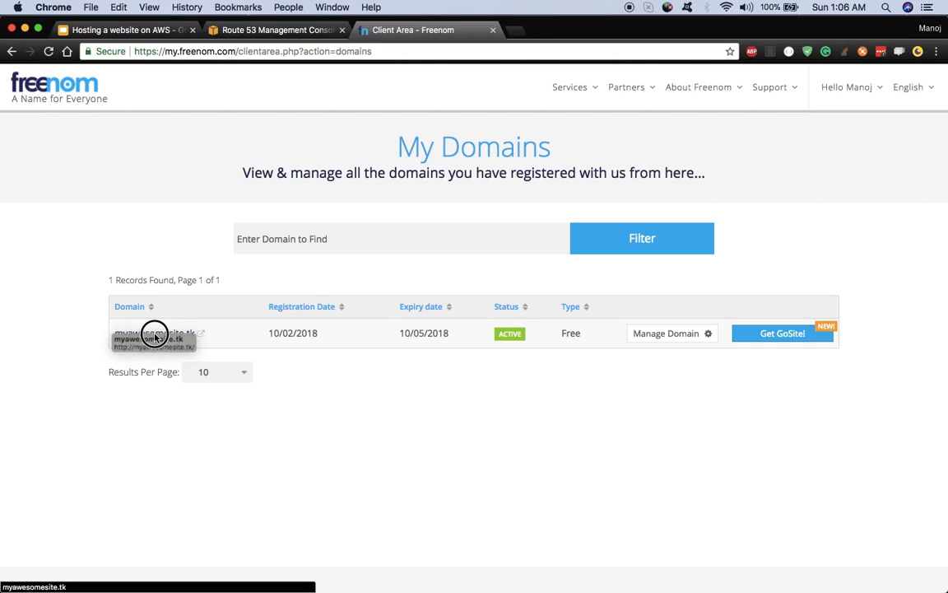
Step: Copy the domain name myawesomesite.tk from Freenom's domain management page
click(702, 334)
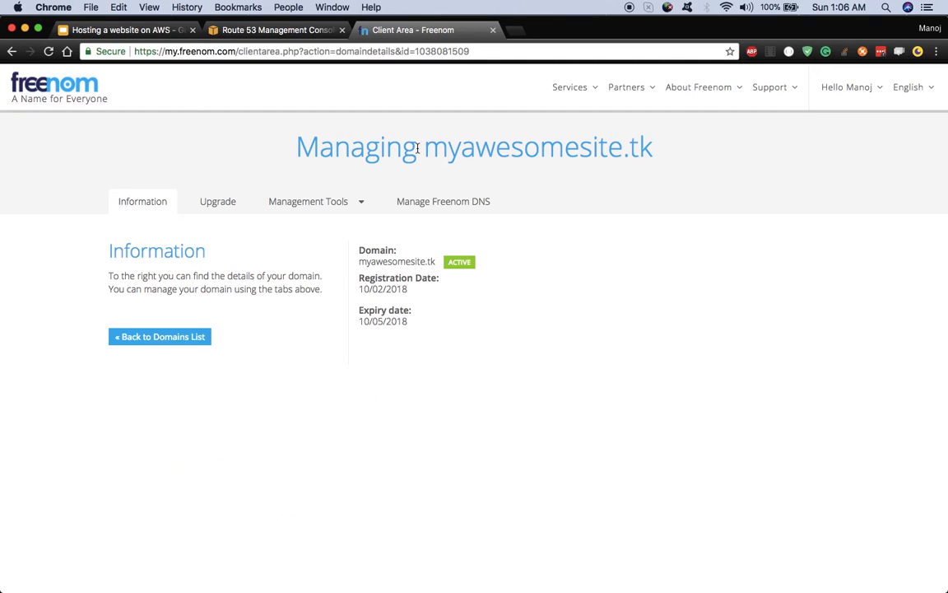
drag(426, 151, 667, 150)
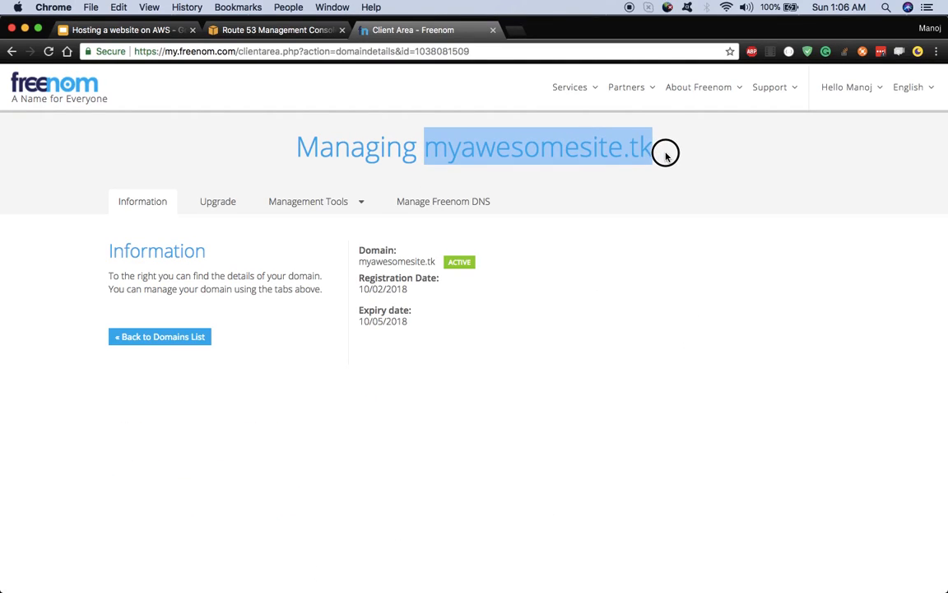
right_click(574, 139)
click(600, 166)
Step: Paste myawesomesite.tk as the Public Hosted Zone's domain name and create the zone
click(268, 30)
right_click(743, 214)
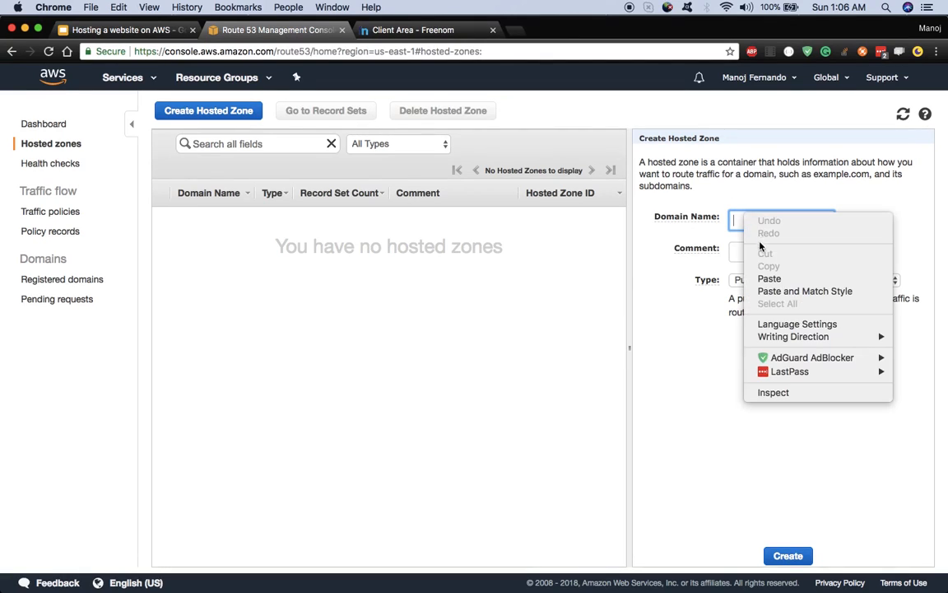
click(773, 274)
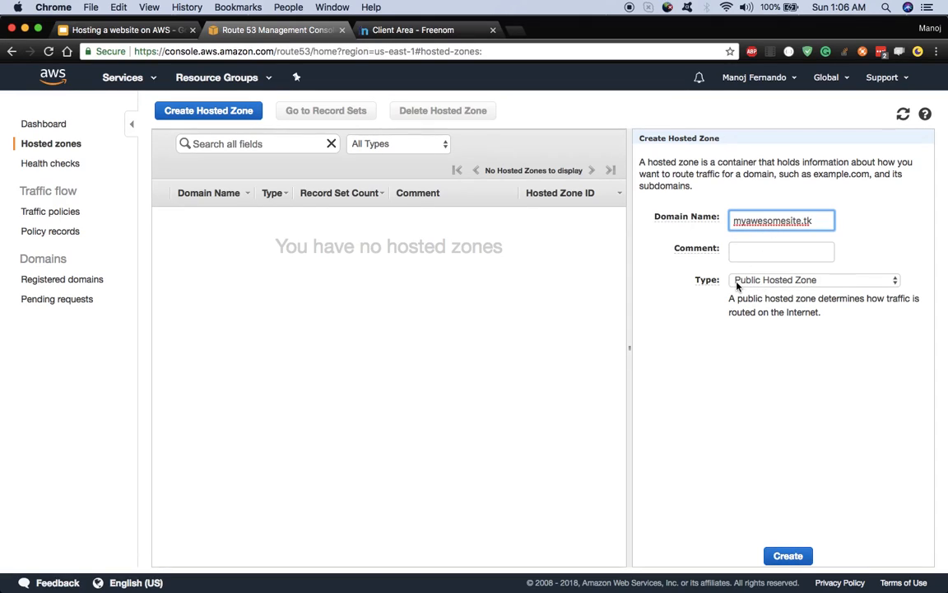
click(795, 558)
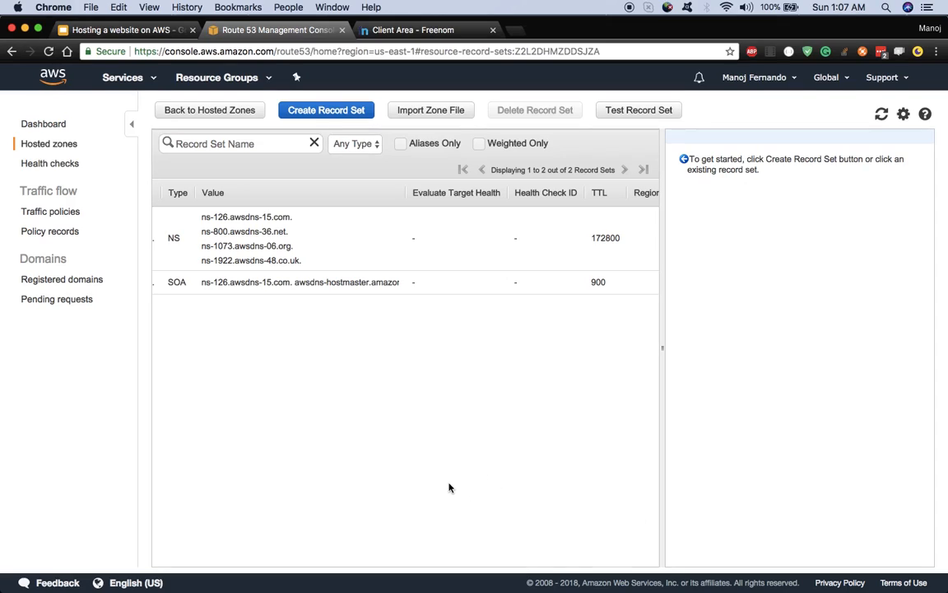
Step: Copy the first nameserver ns-126.awsdns-15.com from the hosted zone's NS record, then return to Freenom
scroll(448, 487, left, 5)
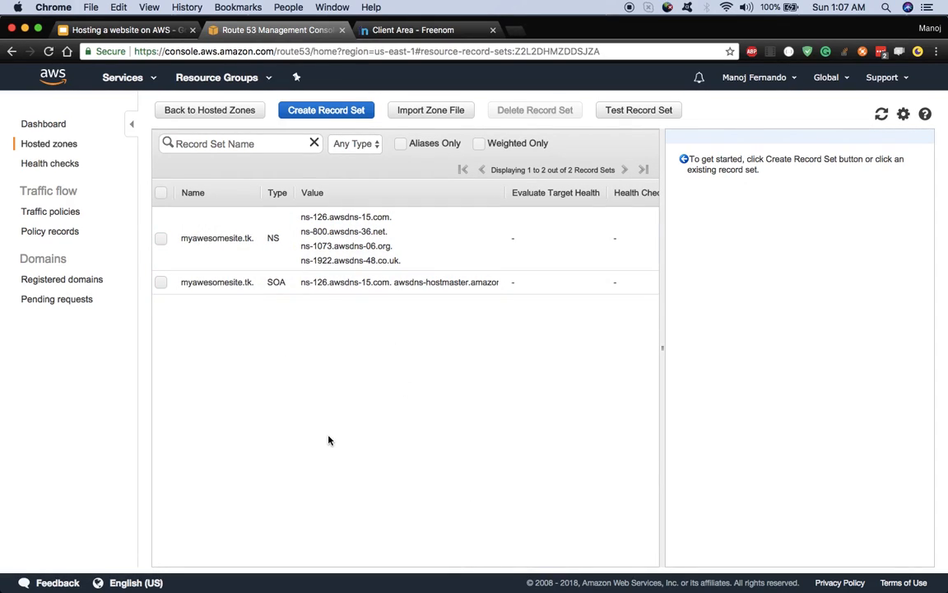
drag(662, 348, 698, 347)
click(162, 240)
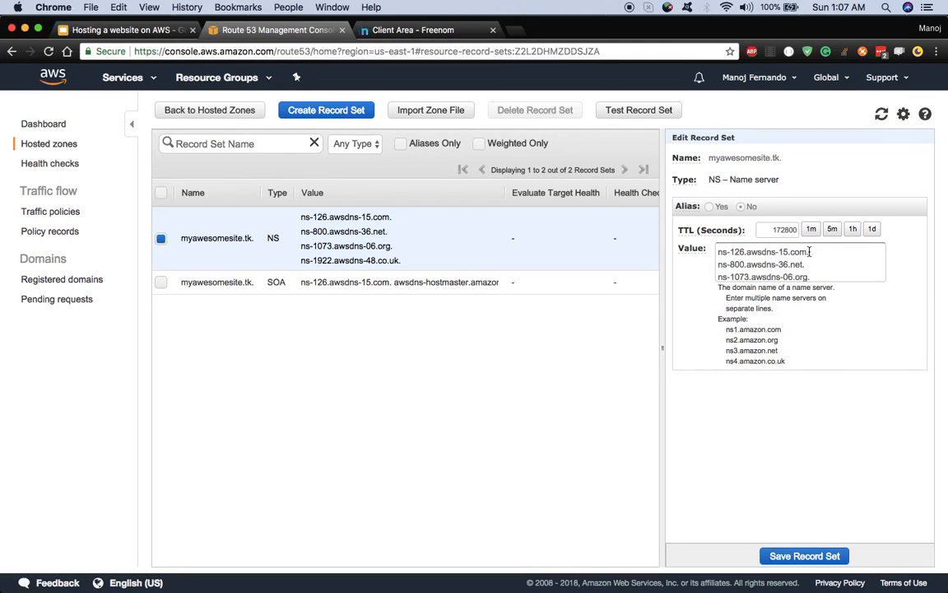
drag(809, 251, 724, 254)
right_click(724, 253)
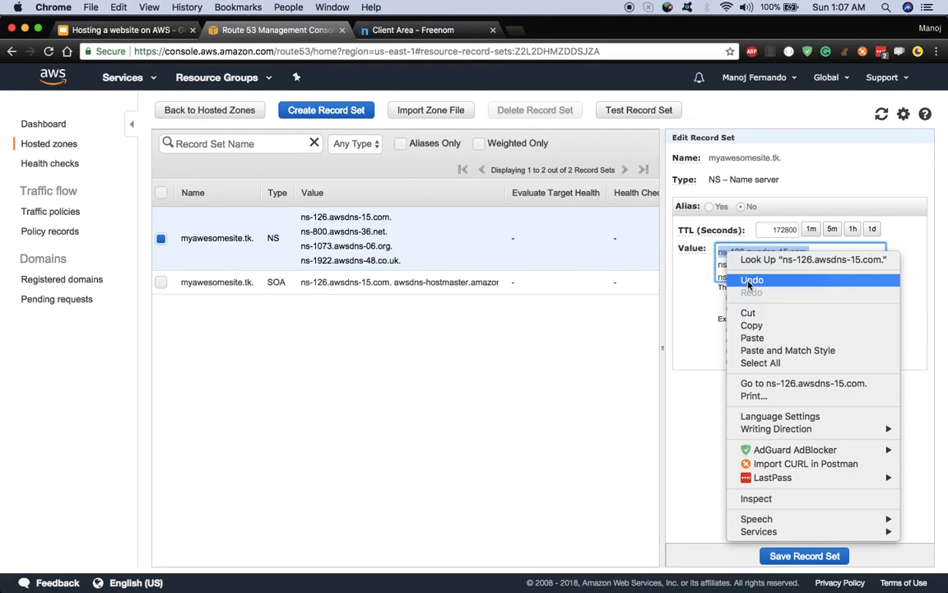
click(752, 326)
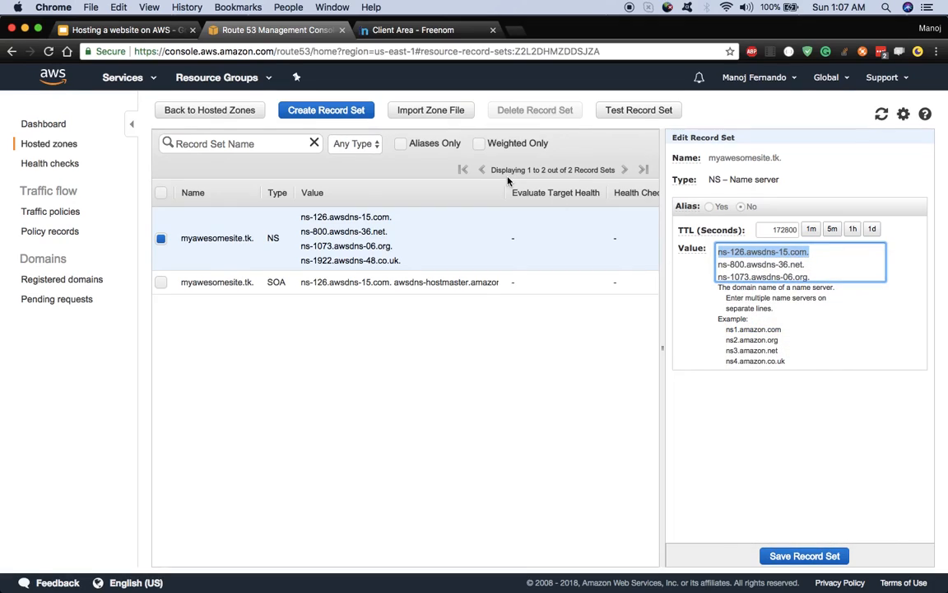
click(400, 28)
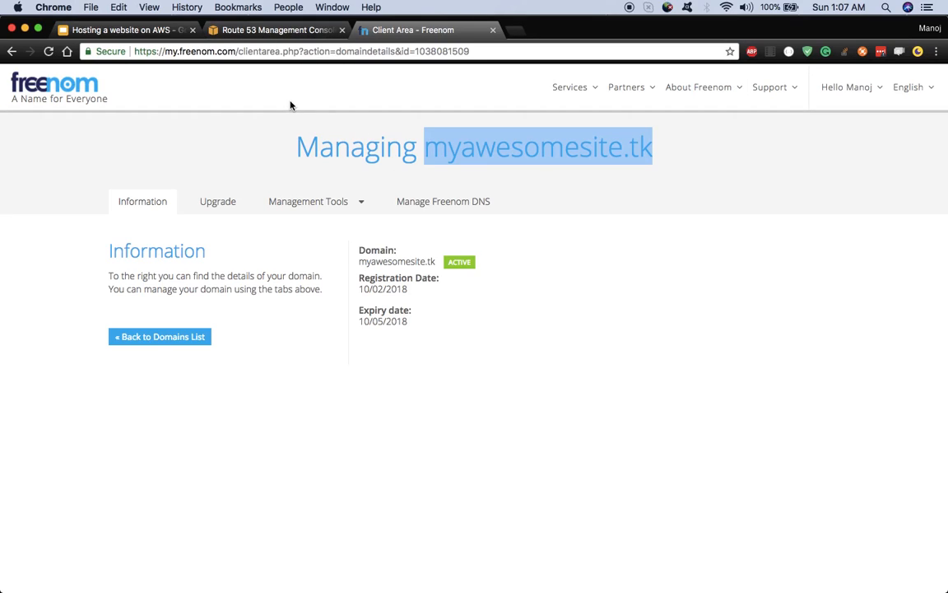
Step: Switch myawesomesite.tk to custom nameservers and paste the first Route 53 nameserver into Nameserver 1
click(272, 30)
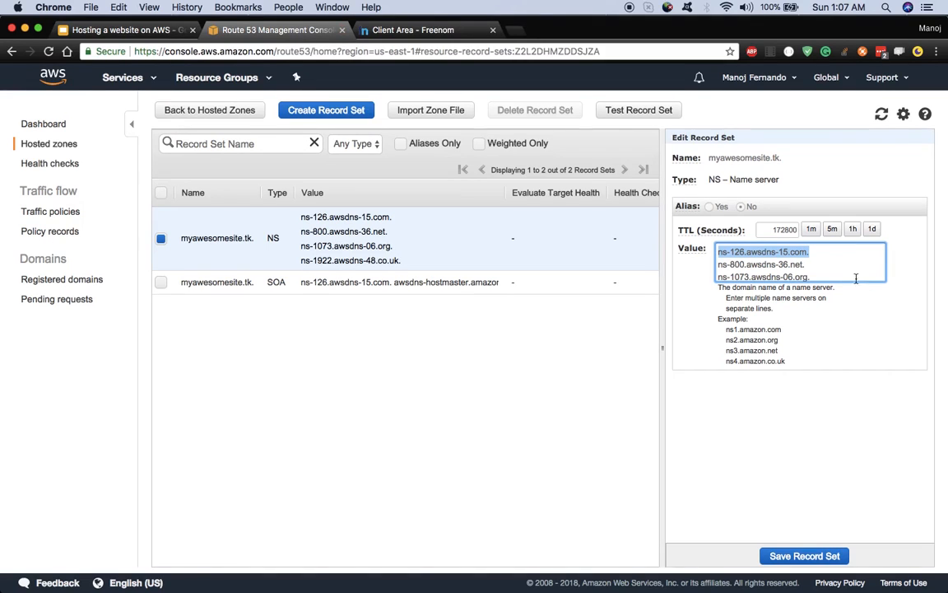
click(410, 29)
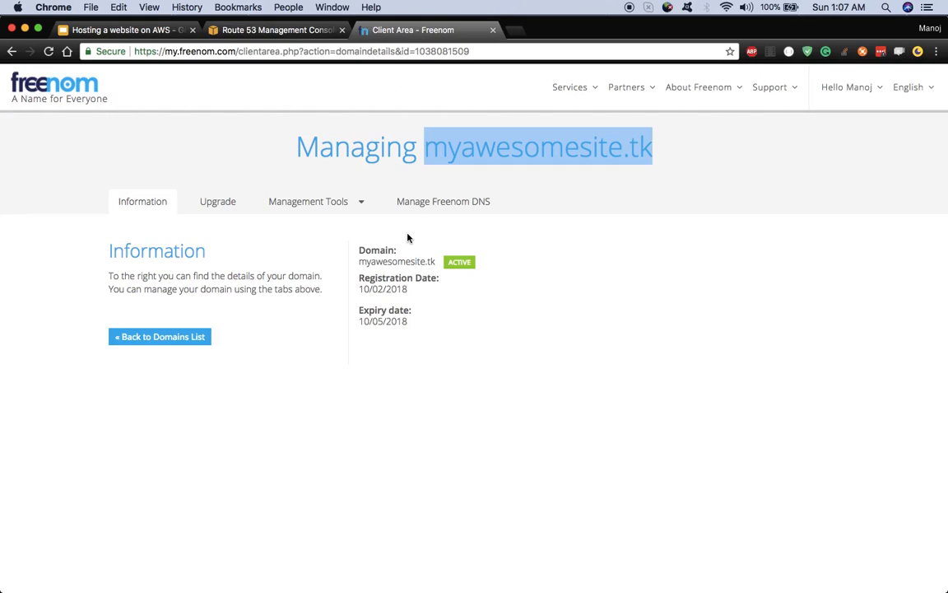
click(324, 205)
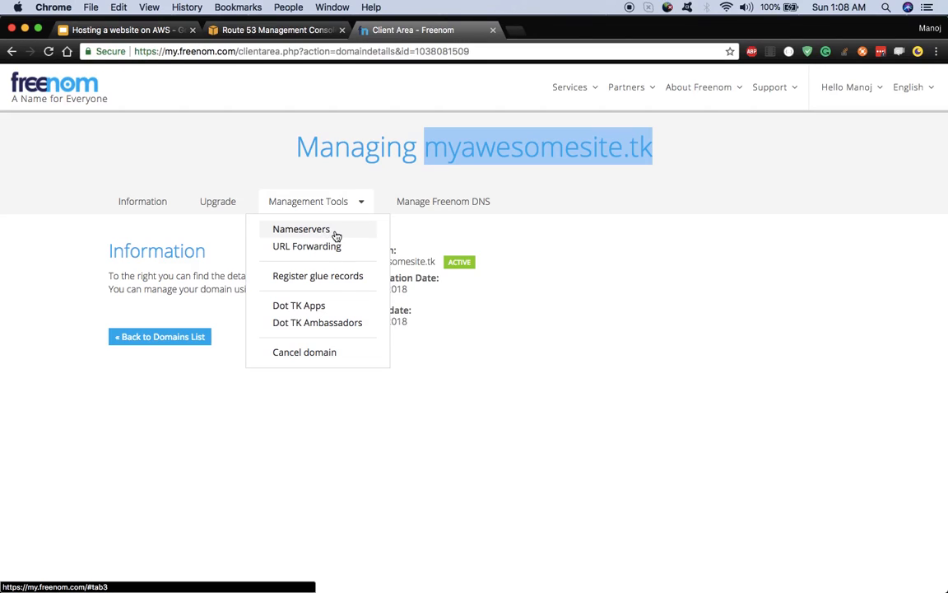
click(334, 234)
scroll(567, 390, down, 2)
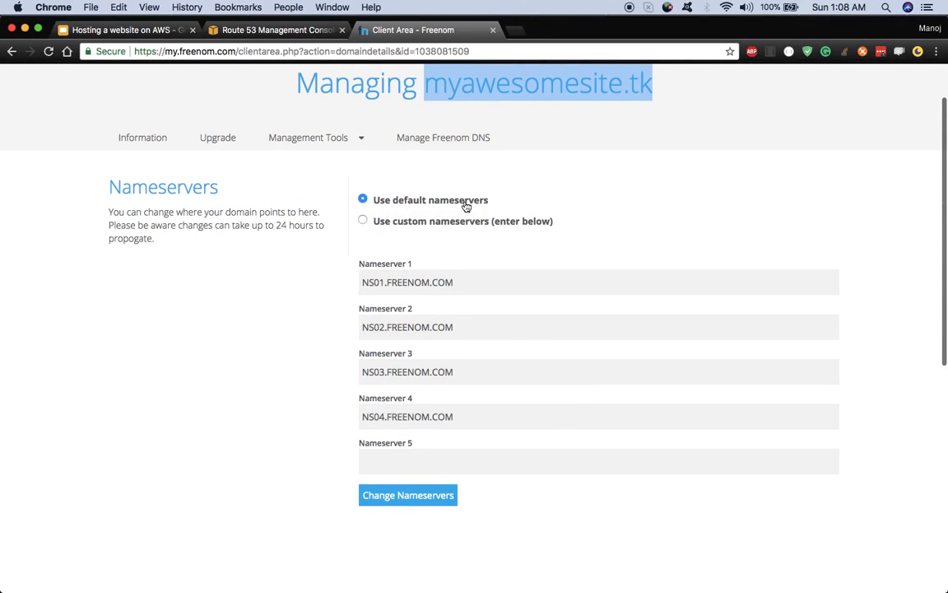
scroll(463, 205, up, 2)
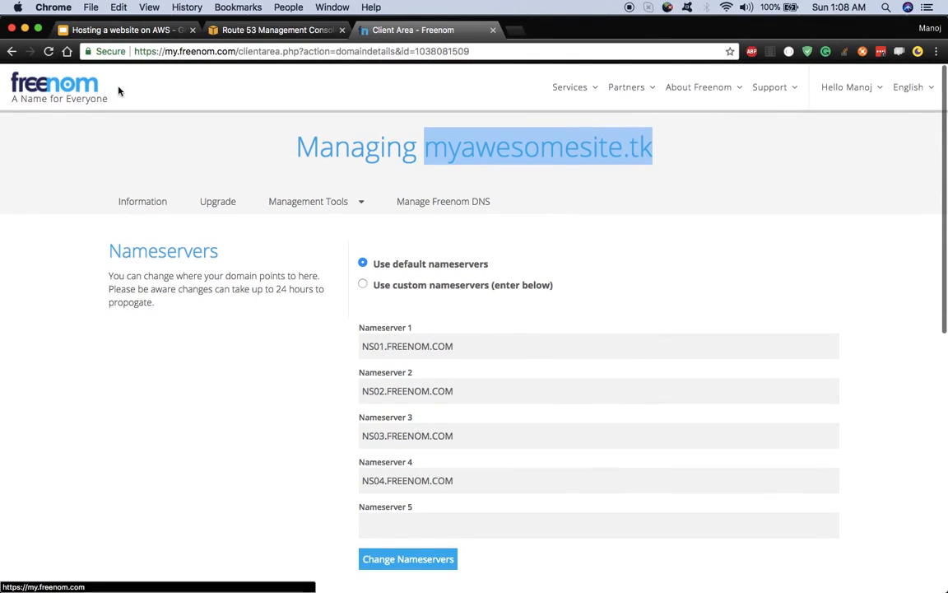
click(364, 286)
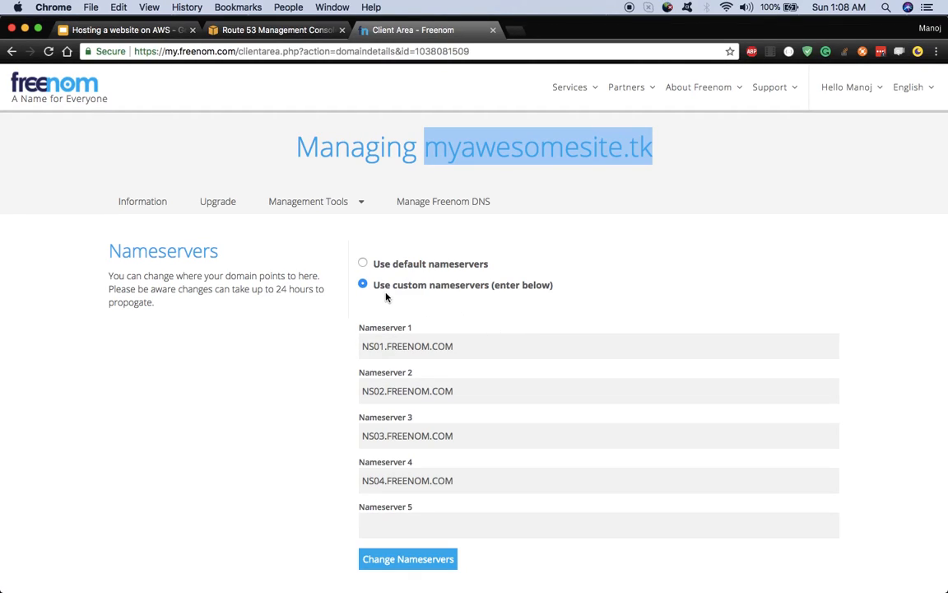
drag(474, 338, 353, 344)
key(BackSpace)
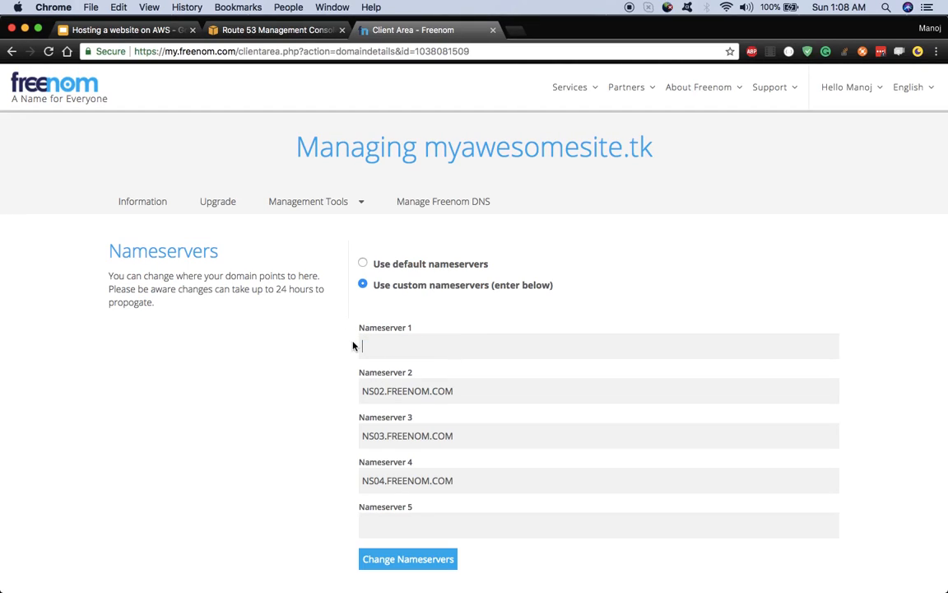
key(super+v)
Step: Clear the default NS02–NS04.FREENOM.COM values from Nameserver 2, 3 and 4
drag(462, 395, 371, 391)
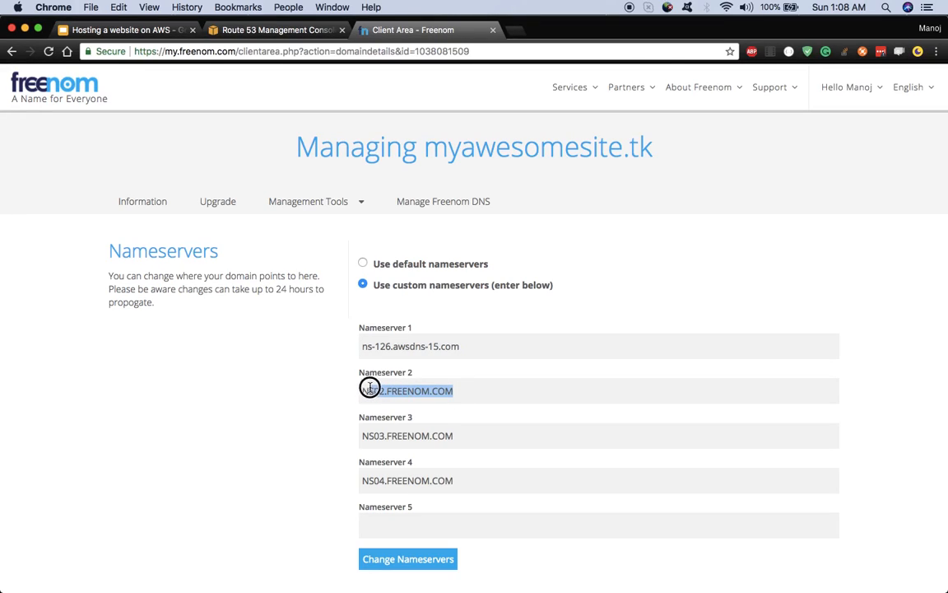
key(BackSpace)
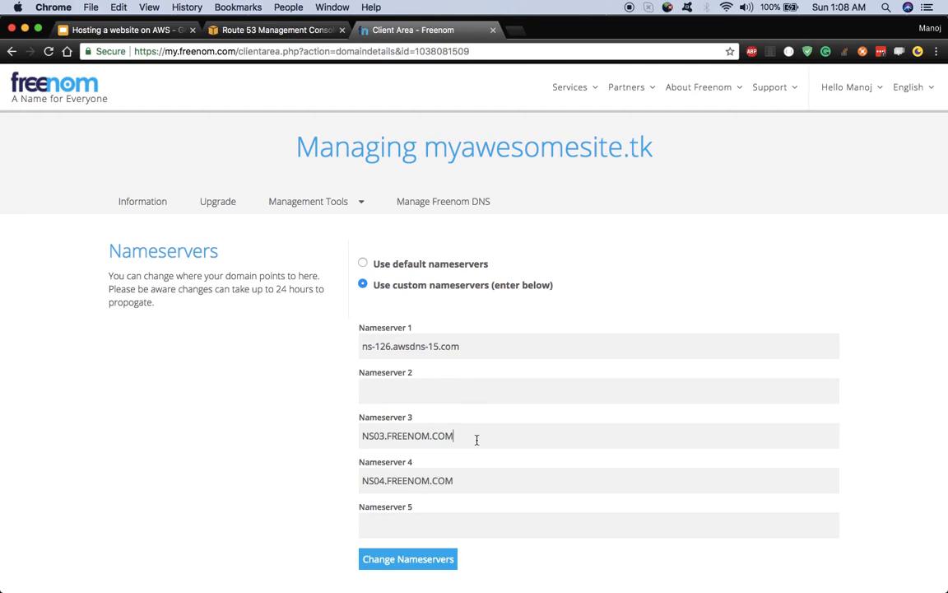
drag(476, 439, 366, 432)
key(BackSpace)
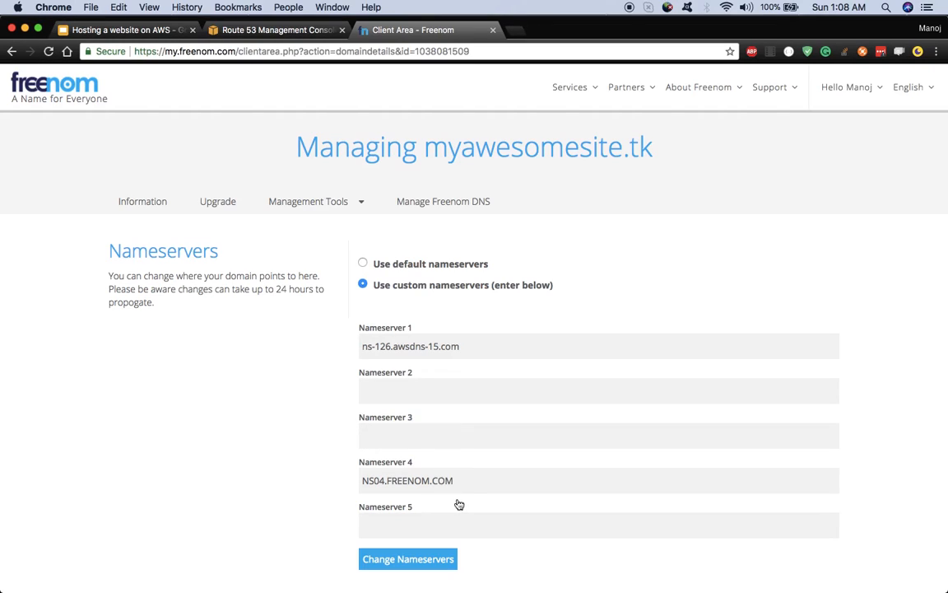
drag(472, 481, 343, 481)
key(BackSpace)
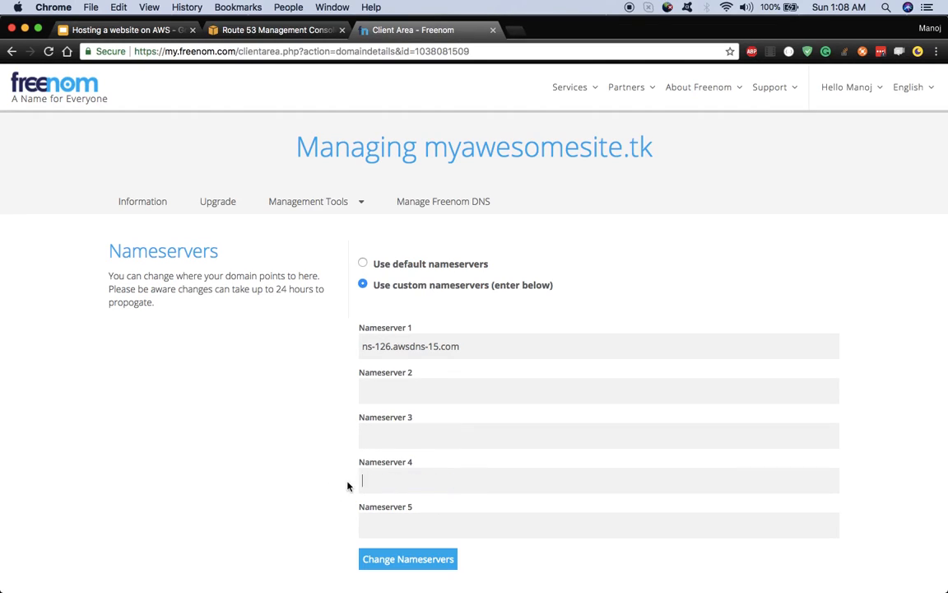
Step: Copy ns-800.awsdns-36.net from the Route 53 NS record into Nameserver 2
click(395, 402)
click(232, 31)
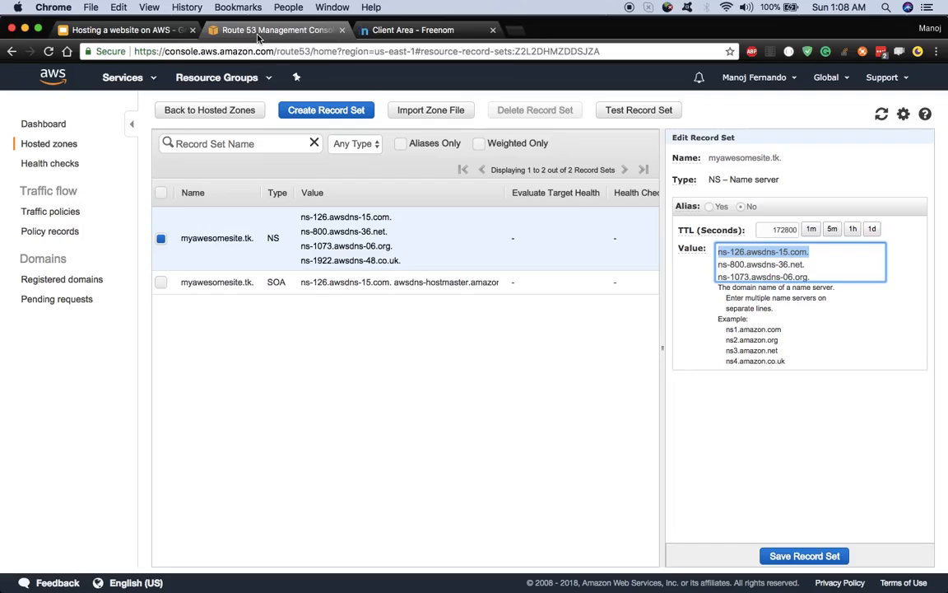
drag(810, 264, 717, 264)
key(super+c)
click(460, 31)
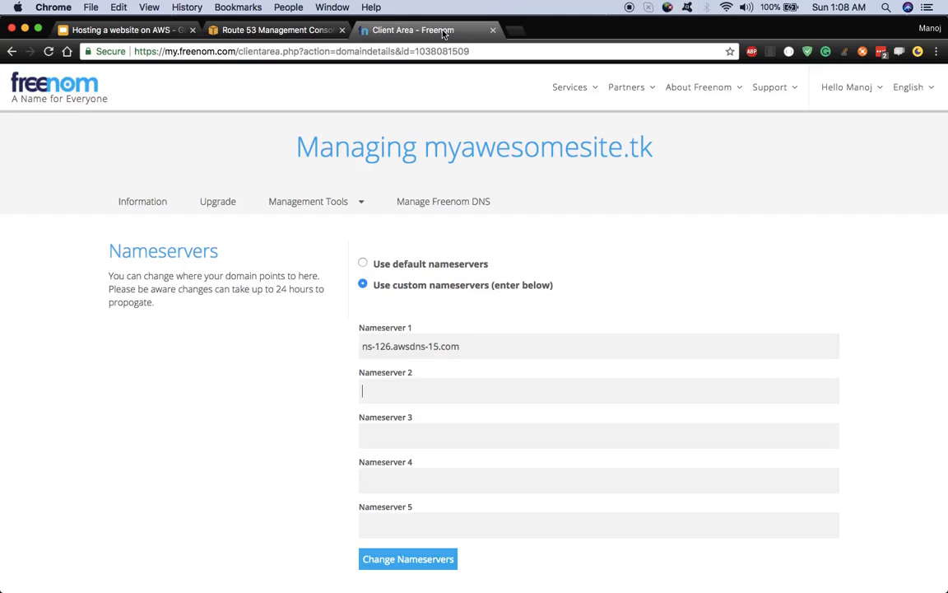
key(super+v)
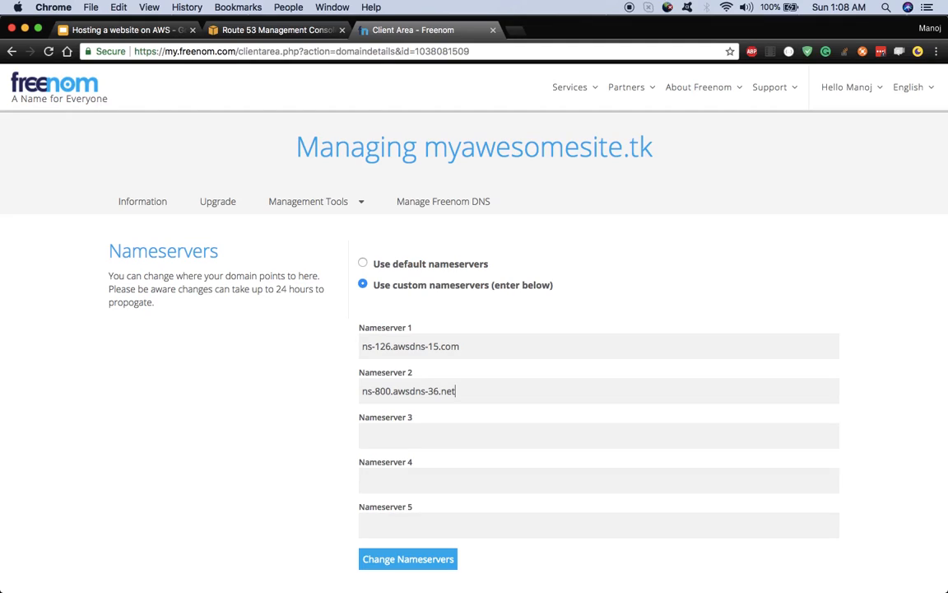
Step: Fill Nameserver 3 and 4 with the ns-1073 and ns-1922.awsdns-48.co.uk Route 53 values
click(251, 30)
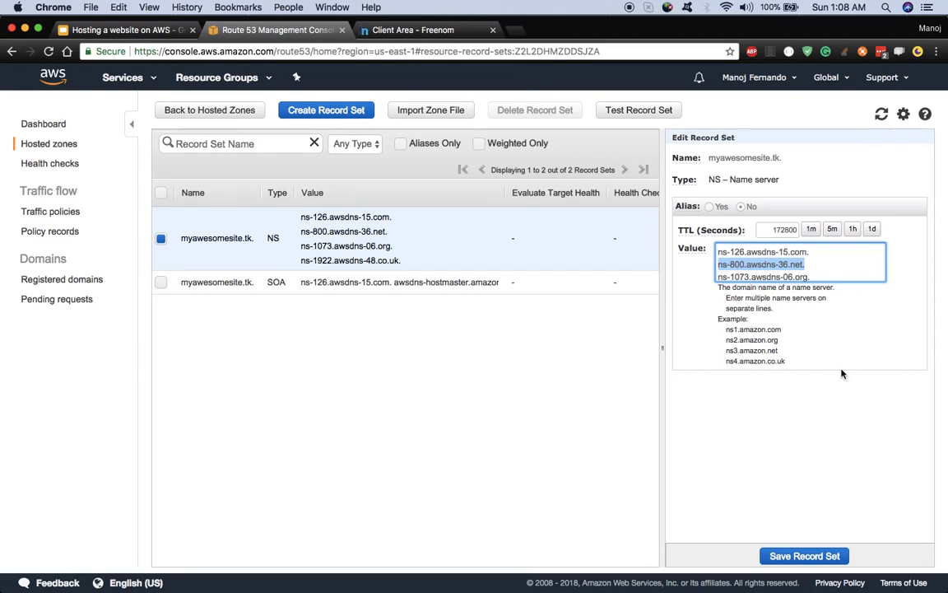
drag(819, 277, 729, 271)
drag(822, 264, 696, 252)
click(406, 29)
key(super+v)
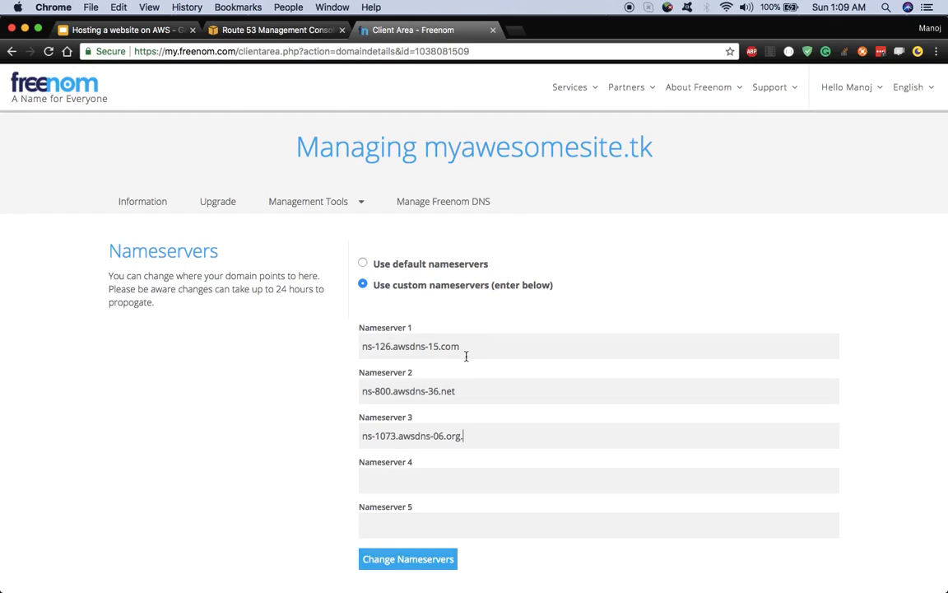
click(276, 33)
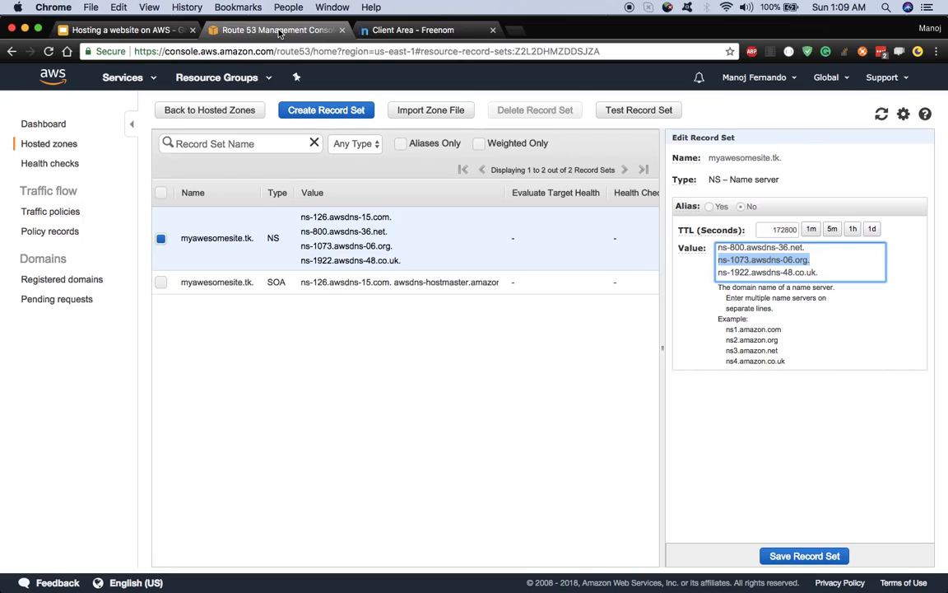
click(824, 274)
drag(823, 274, 719, 272)
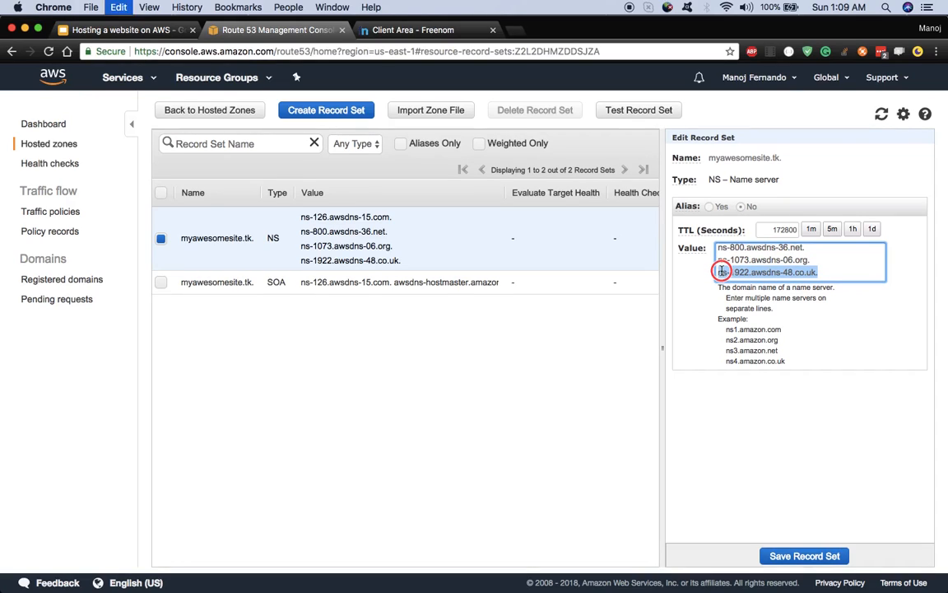
click(411, 29)
key(super+v)
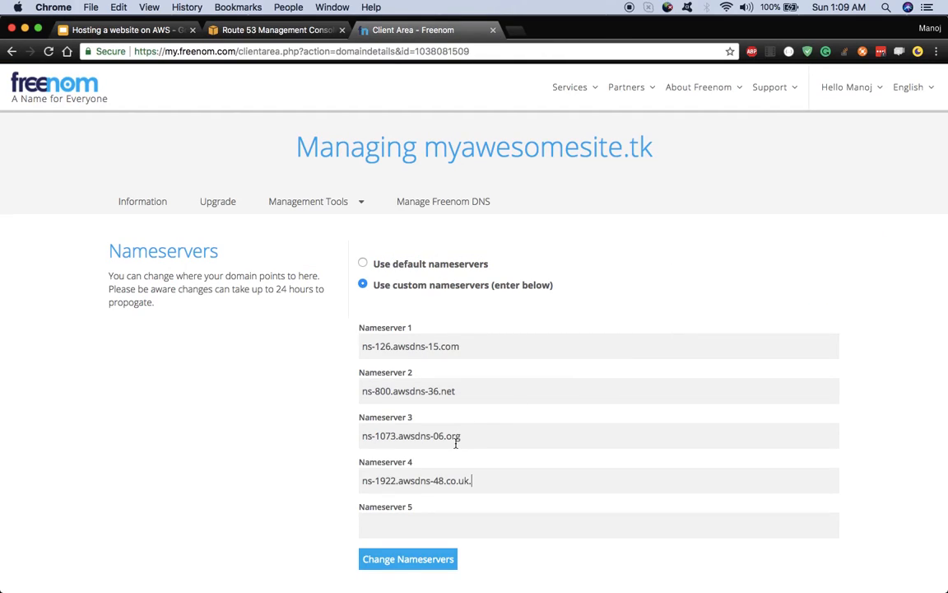
scroll(247, 510, down, 5)
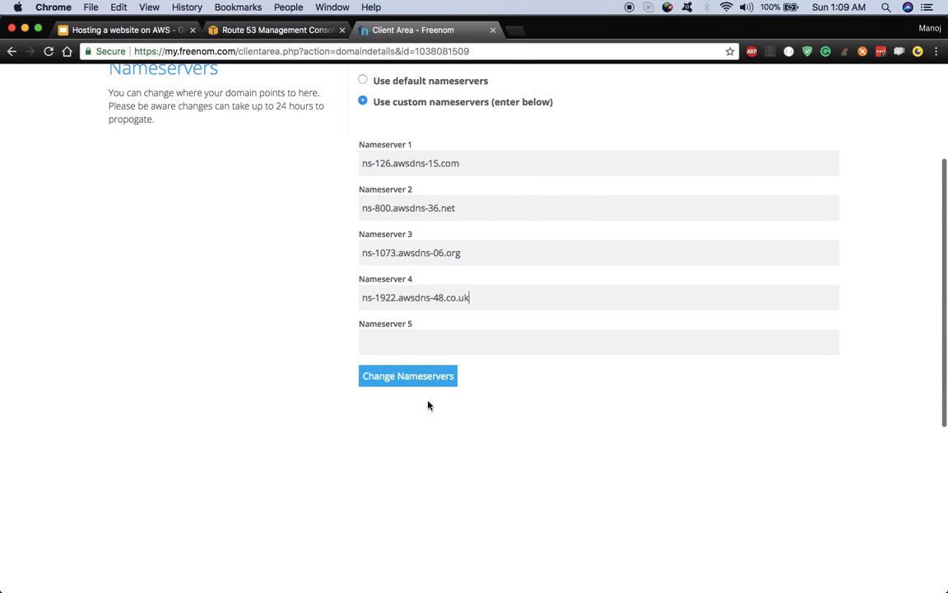
Step: Save the four custom nameservers, recheck them in Freenom, then show the Route53–CloudFront–S3 diagram slide
click(422, 381)
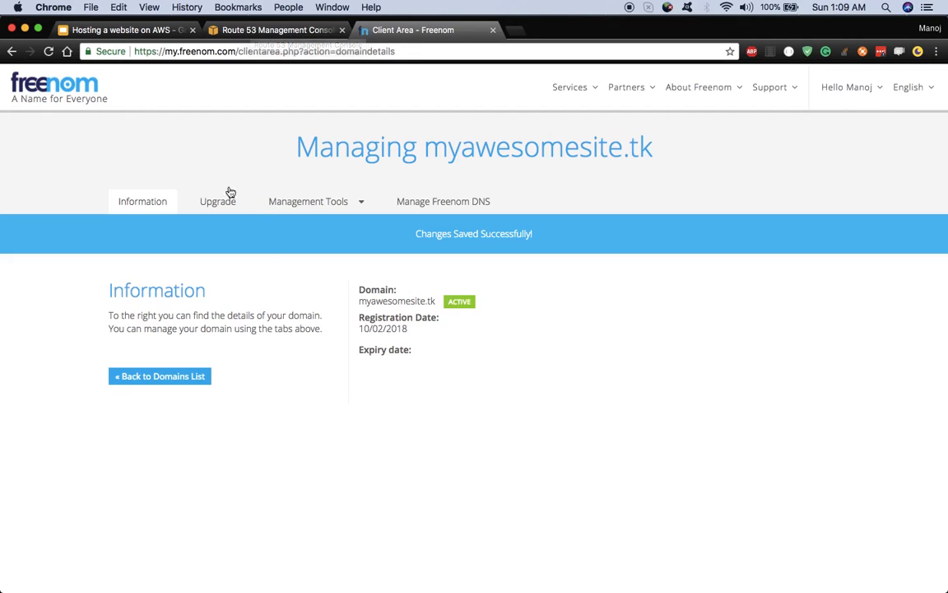
click(329, 206)
click(324, 231)
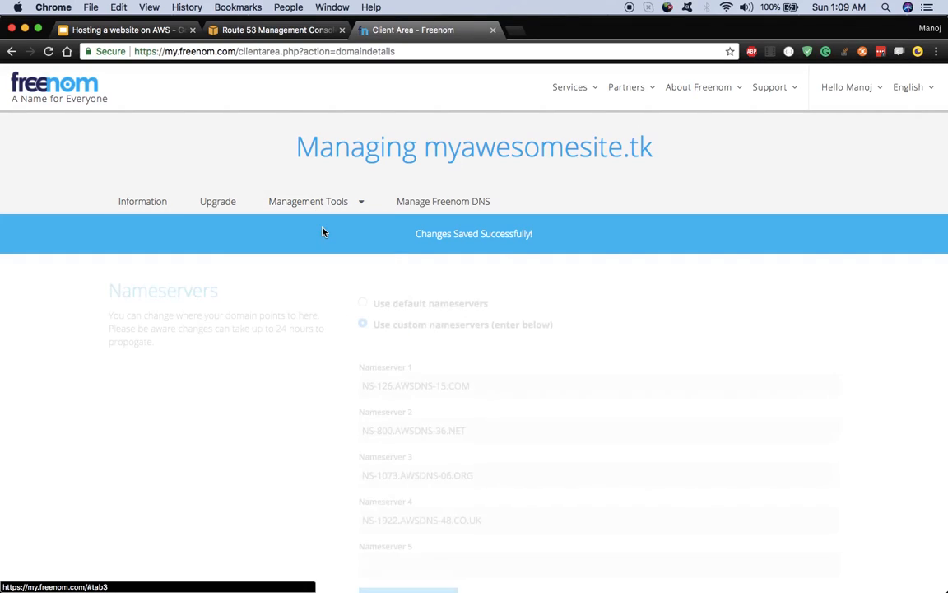
scroll(600, 468, down, 2)
scroll(600, 468, down, 1)
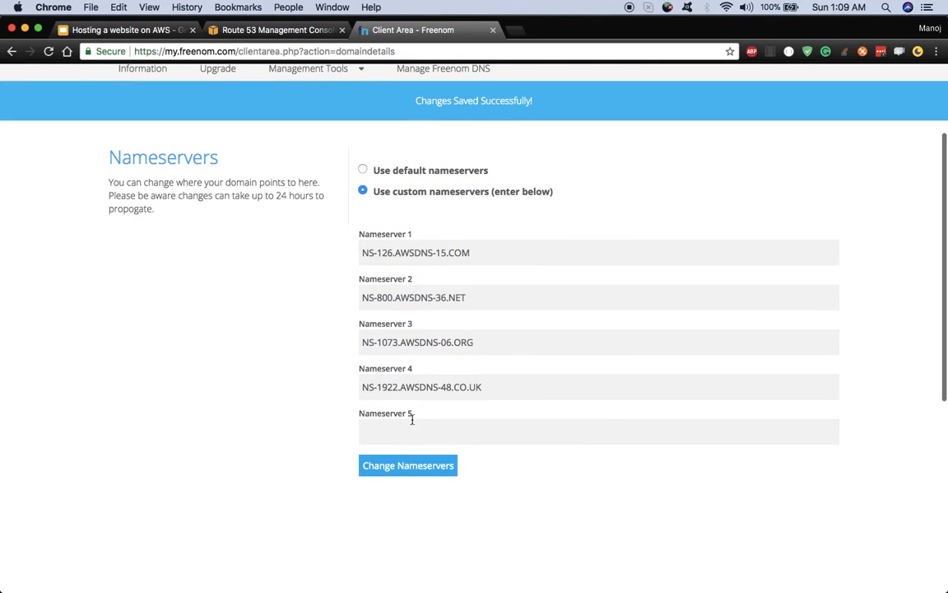
scroll(244, 385, up, 3)
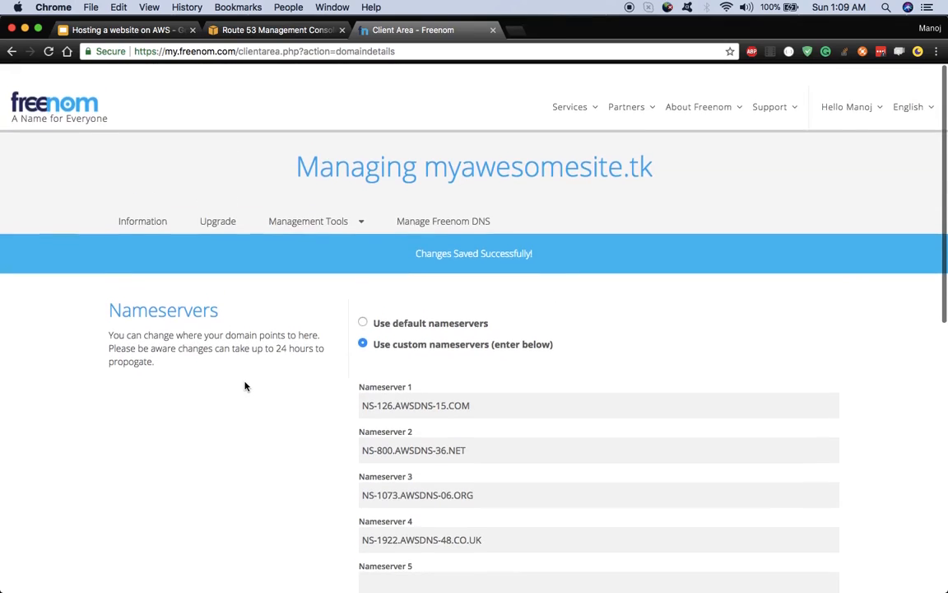
click(251, 30)
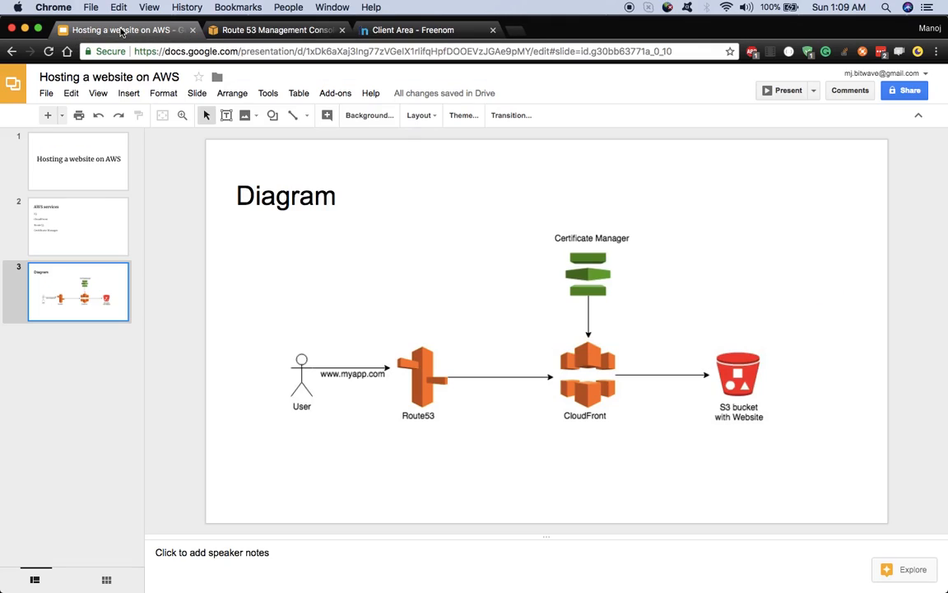
click(124, 30)
Step: Return to the Route 53 record sets page and open the full AWS services list
click(260, 31)
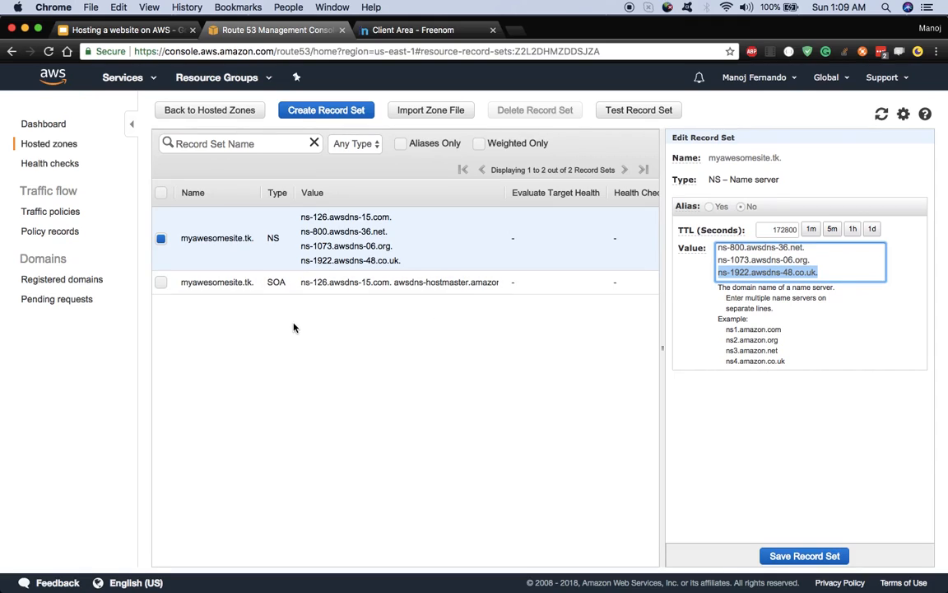
click(253, 321)
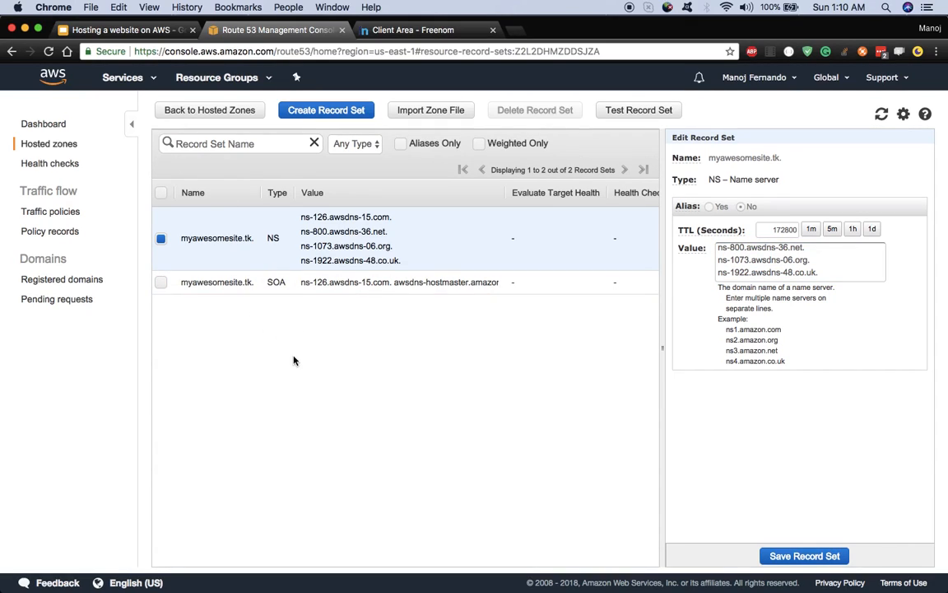
click(130, 78)
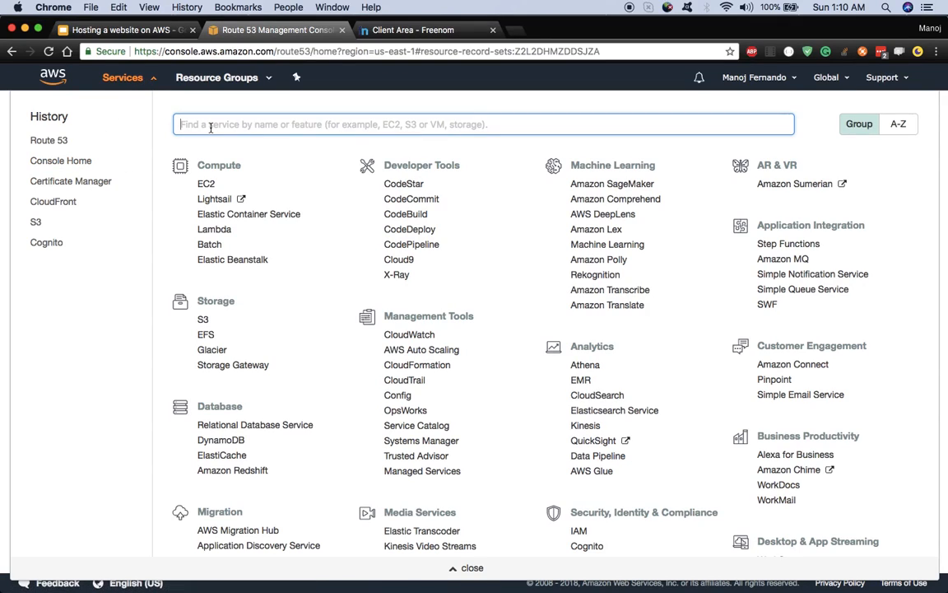
Step: Search 's3', open S3 in a new tab and start the Create bucket dialog
text(s3)
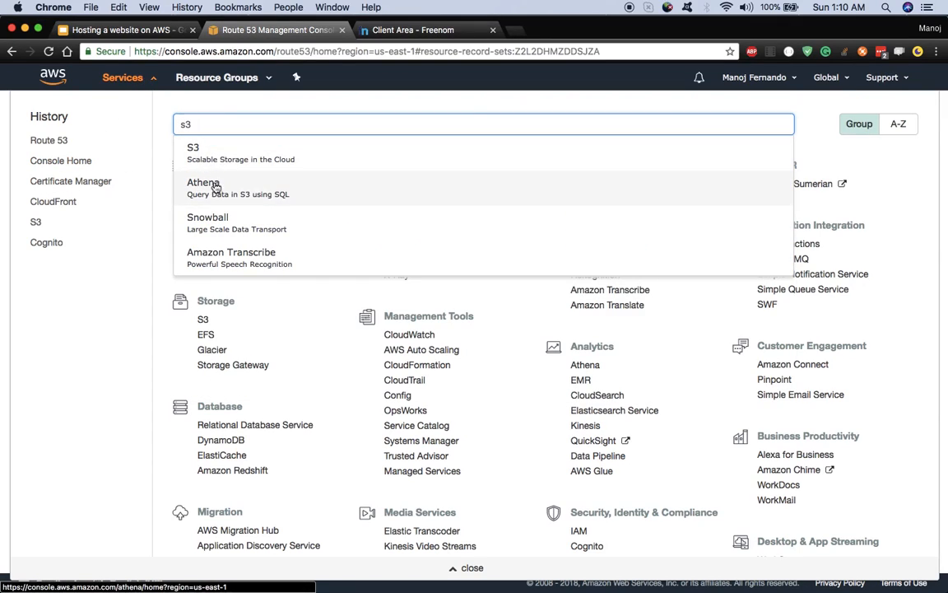
right_click(210, 162)
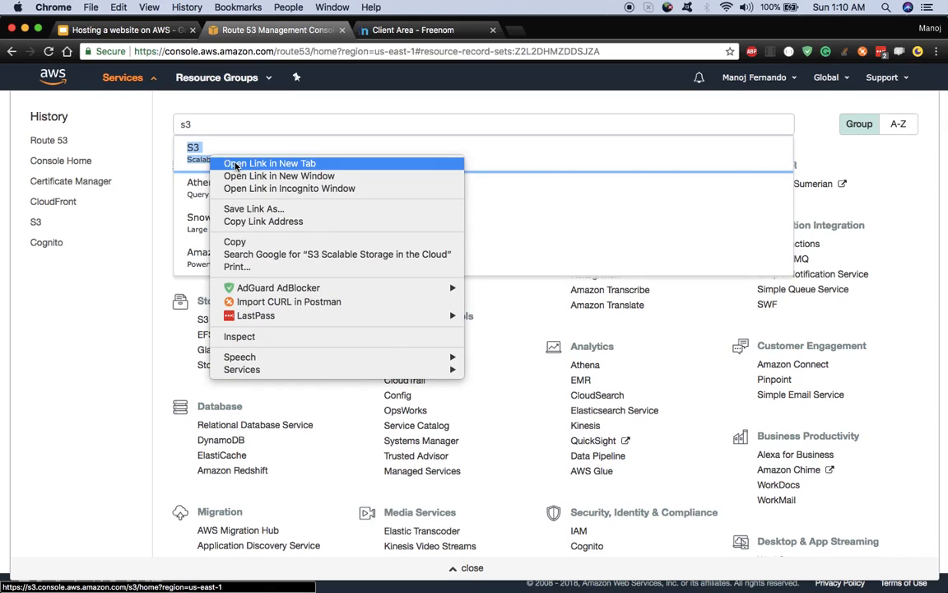
click(239, 161)
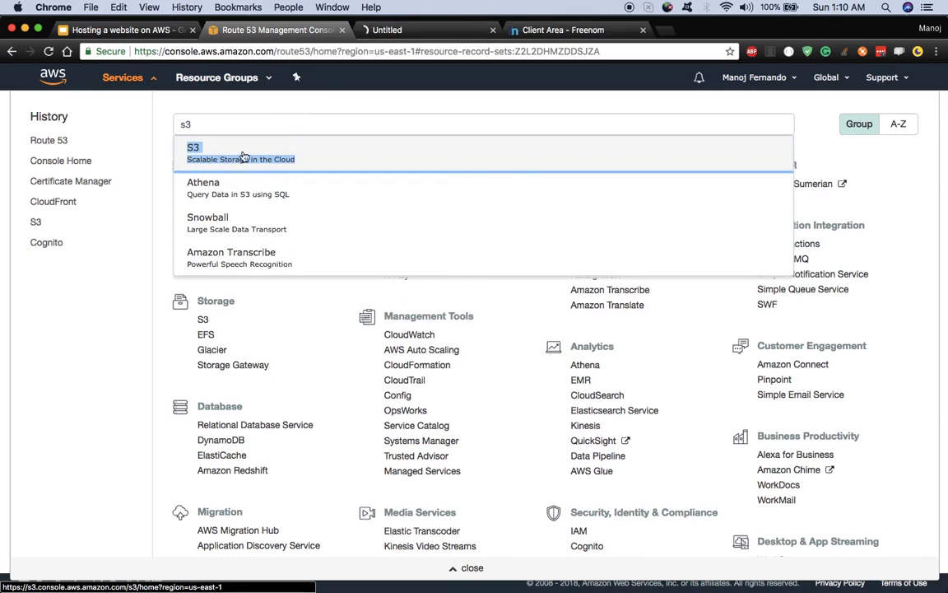
click(473, 567)
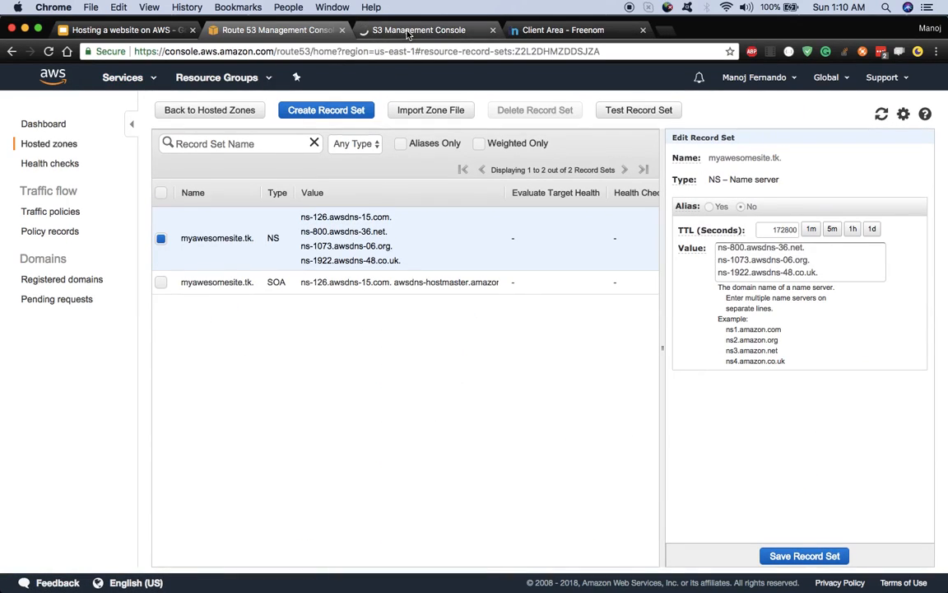
click(408, 31)
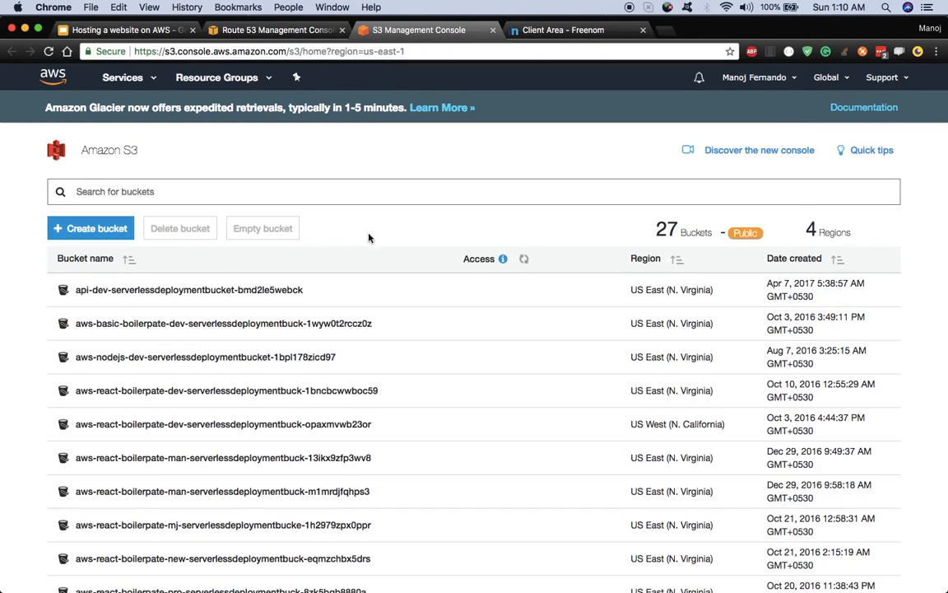
click(74, 224)
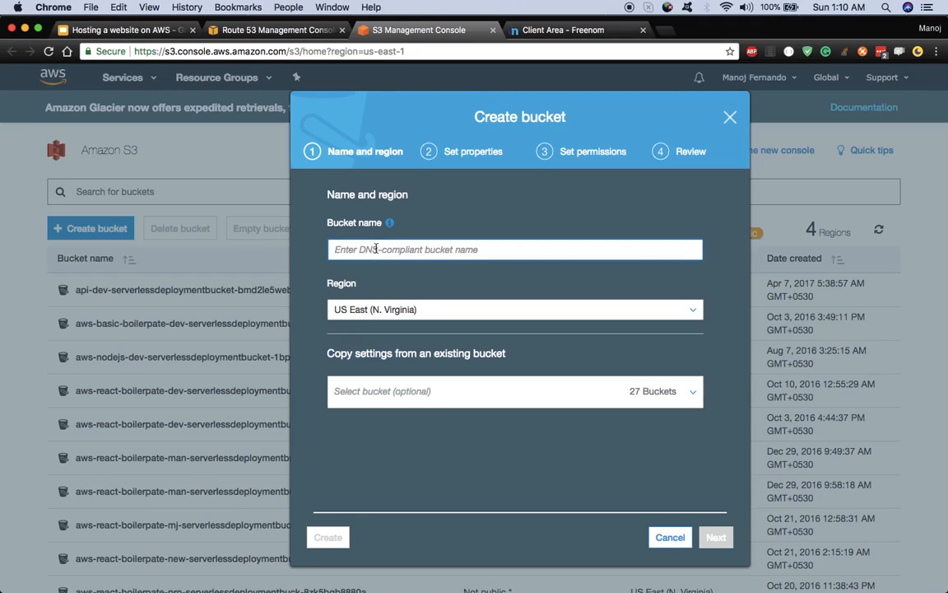
click(563, 29)
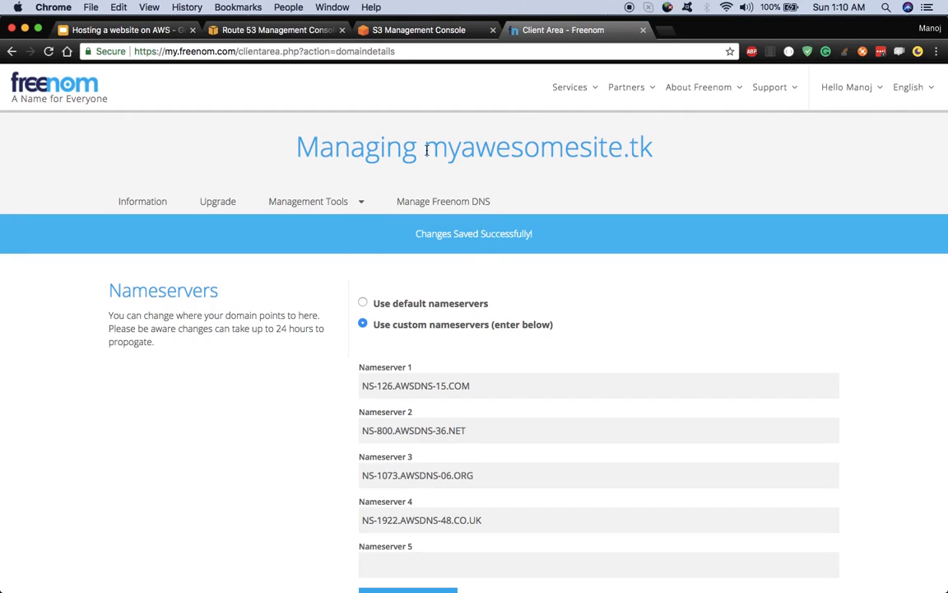
drag(426, 150, 645, 168)
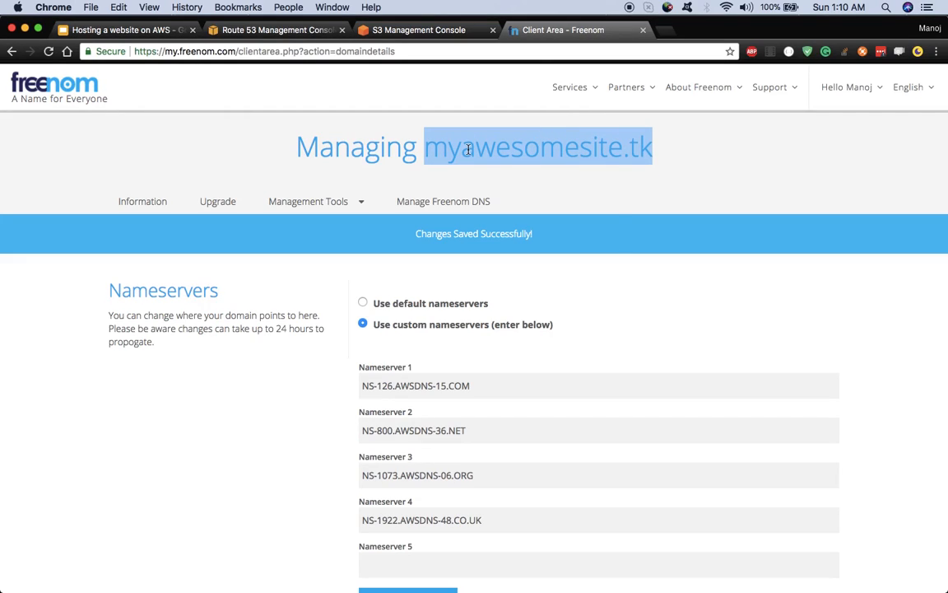
right_click(415, 128)
click(445, 153)
click(425, 33)
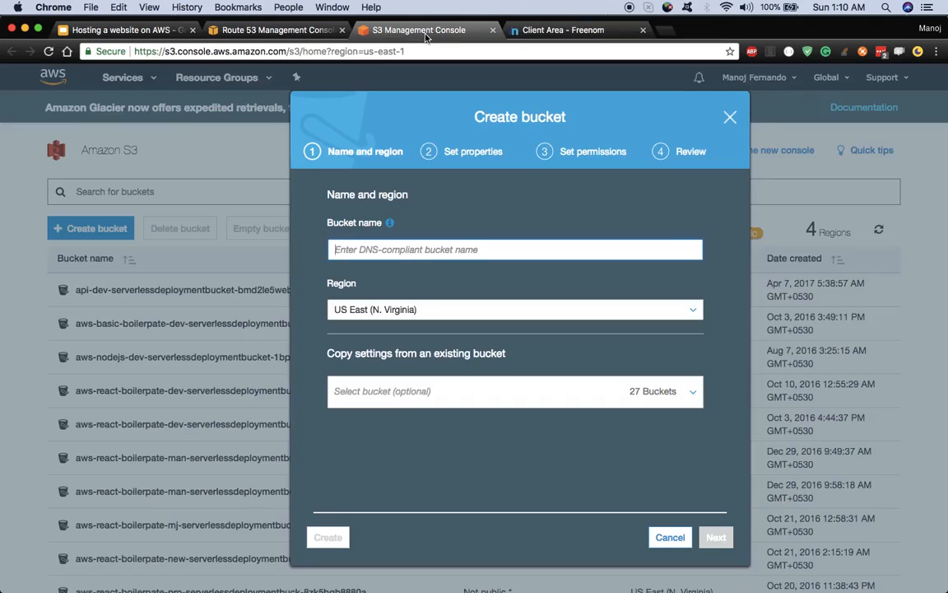
right_click(431, 249)
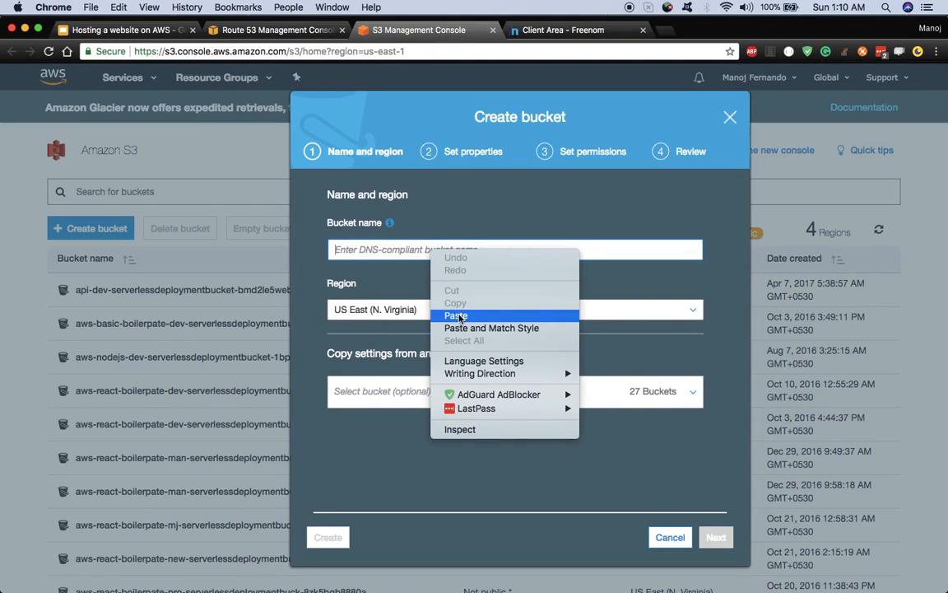
click(456, 316)
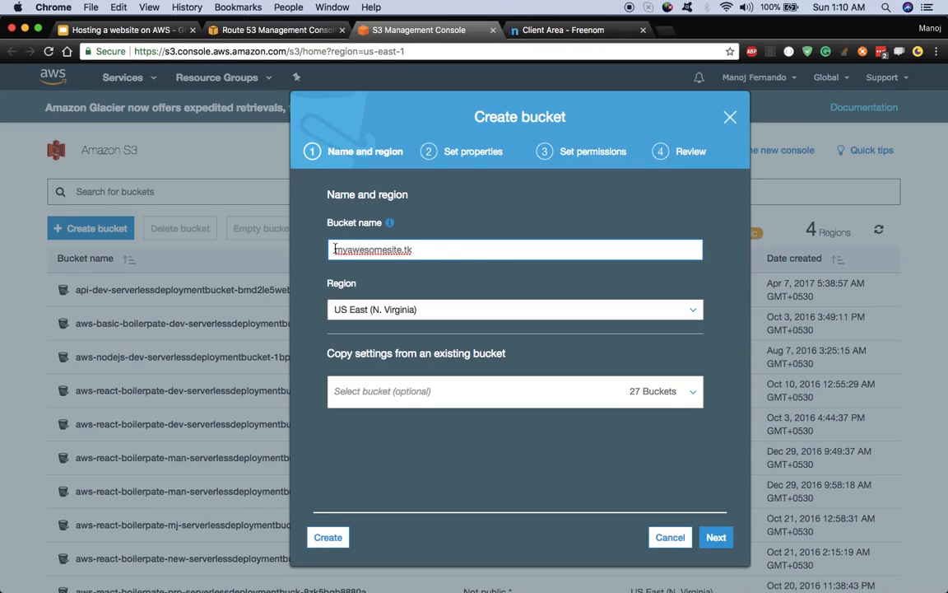
click(334, 248)
text(www.)
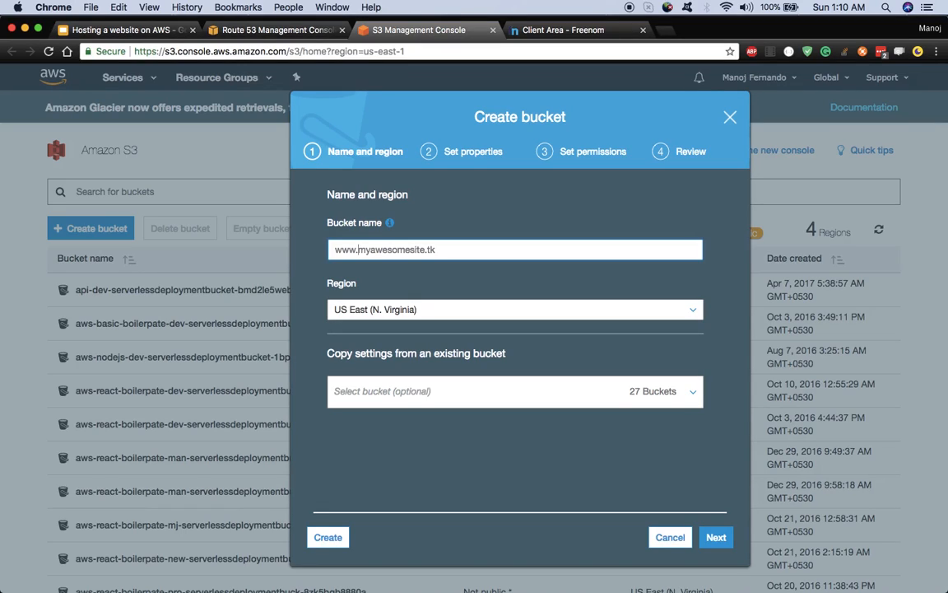
key(BackSpace)
key(BackSpace)
key(BackSpace)
key(BackSpace)
drag(414, 249, 322, 248)
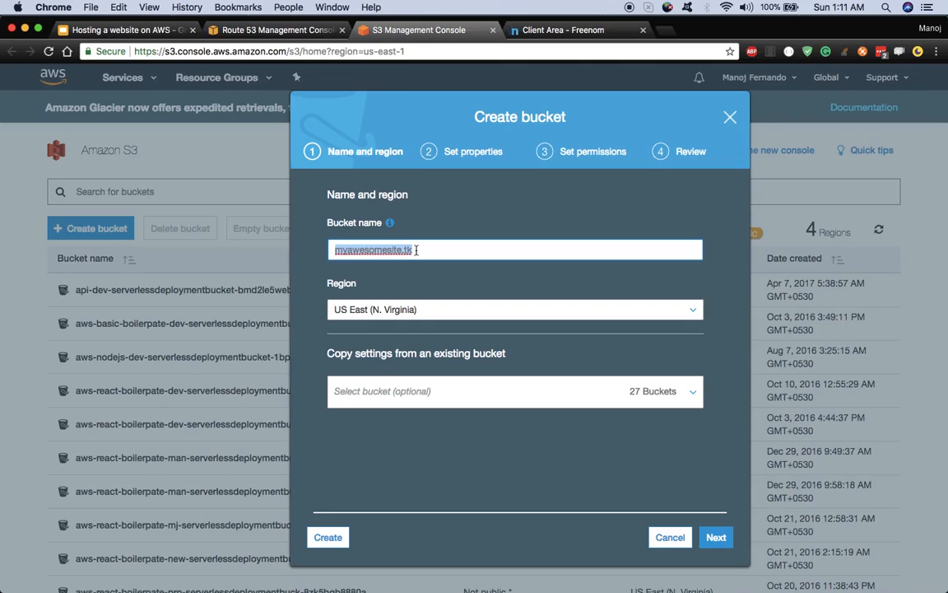
double_click(416, 250)
click(428, 251)
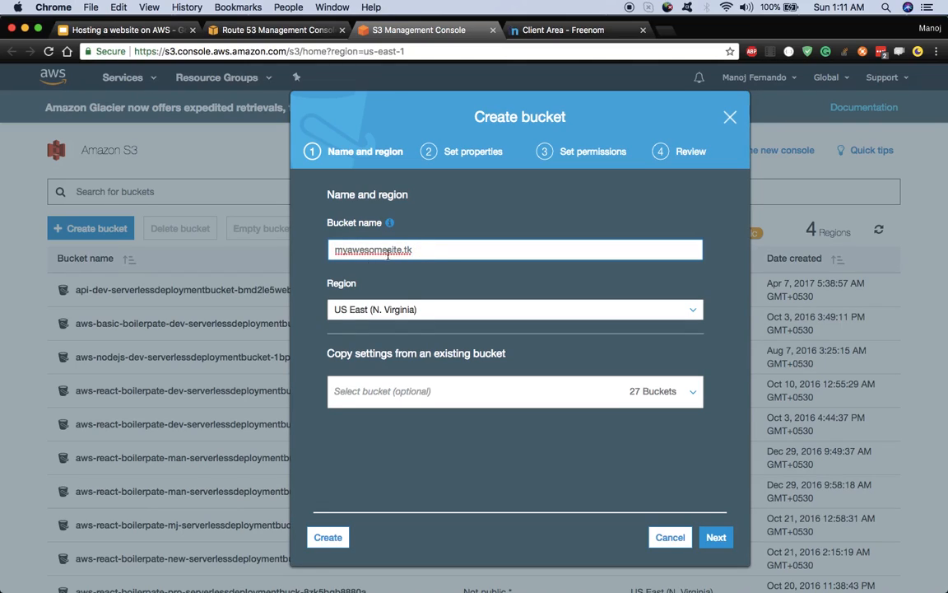
click(338, 253)
Step: Keep US East (N. Virginia) with default properties and permissions, and create the bucket
click(719, 538)
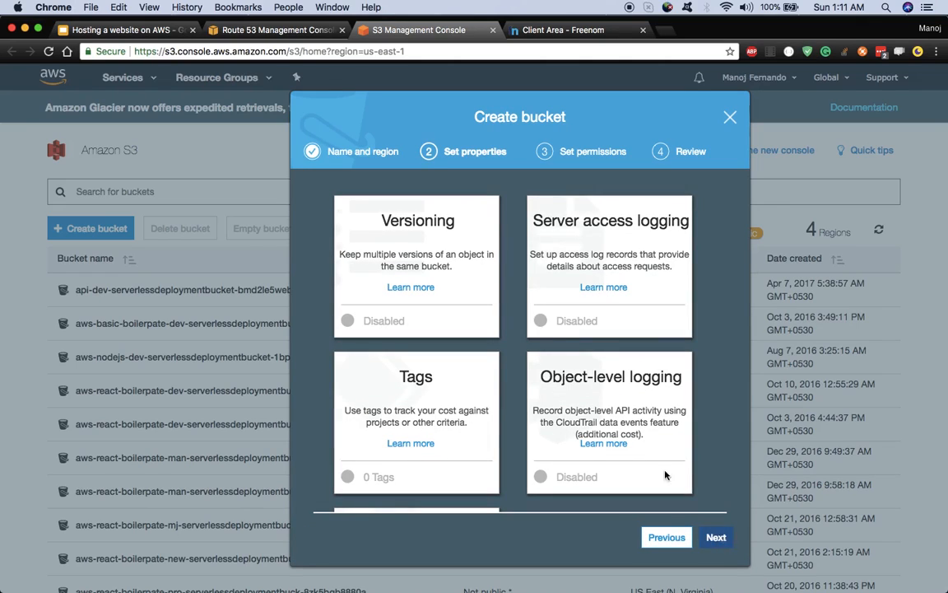
click(716, 537)
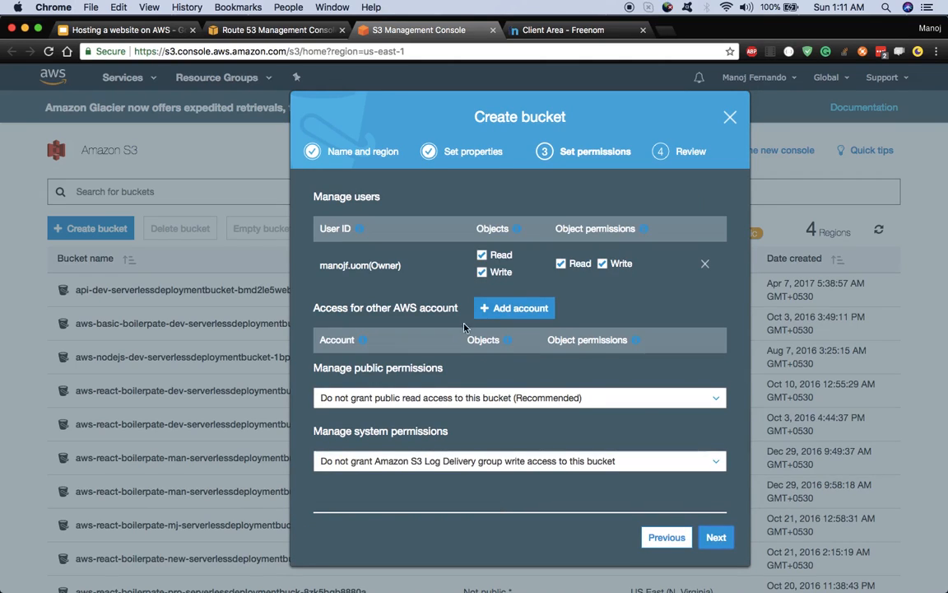
click(712, 538)
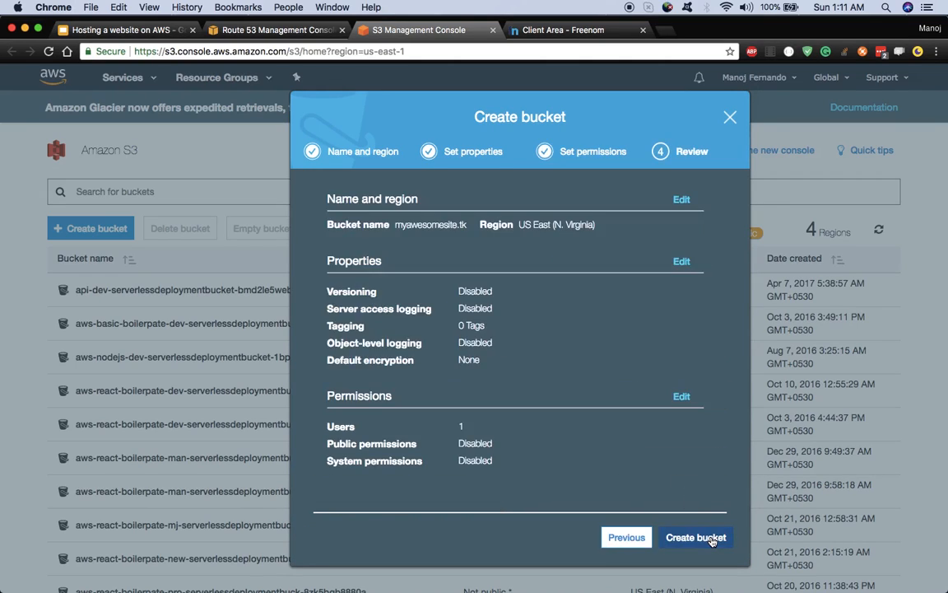
click(712, 539)
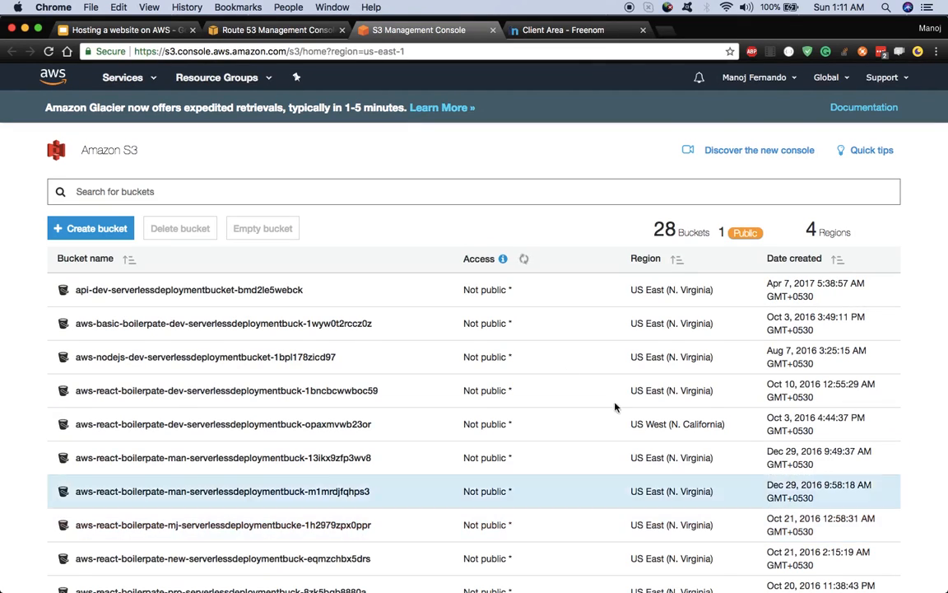
Step: Filter the bucket list by 'my' and open the myawesomesite.tk bucket's Properties
scroll(299, 396, down, 5)
scroll(301, 362, up, 6)
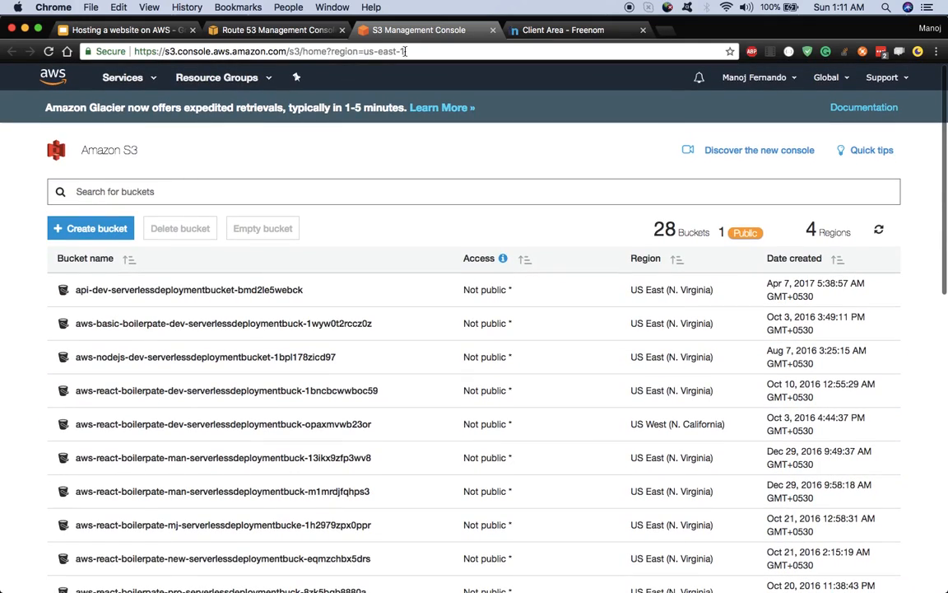
click(564, 30)
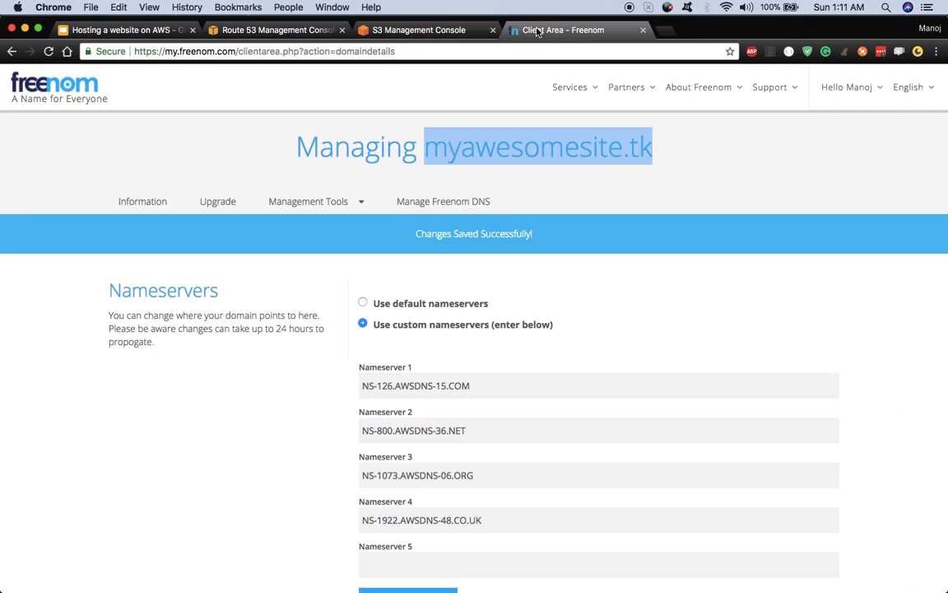
click(442, 30)
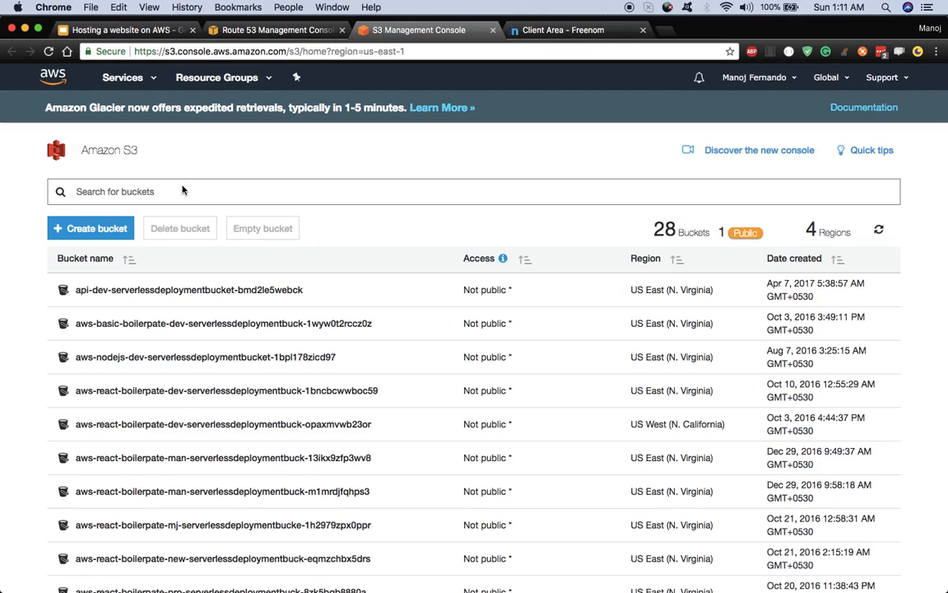
click(183, 191)
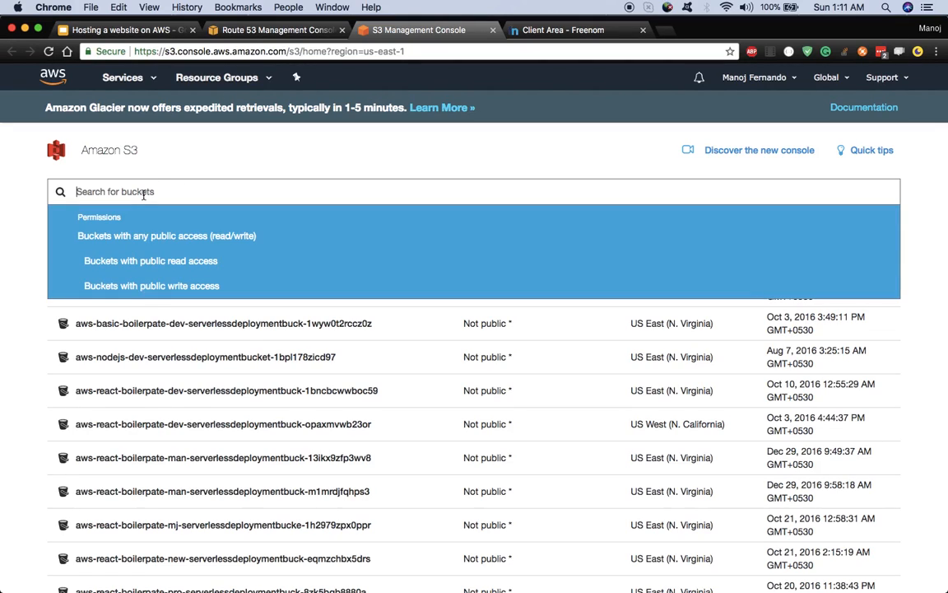
text(my)
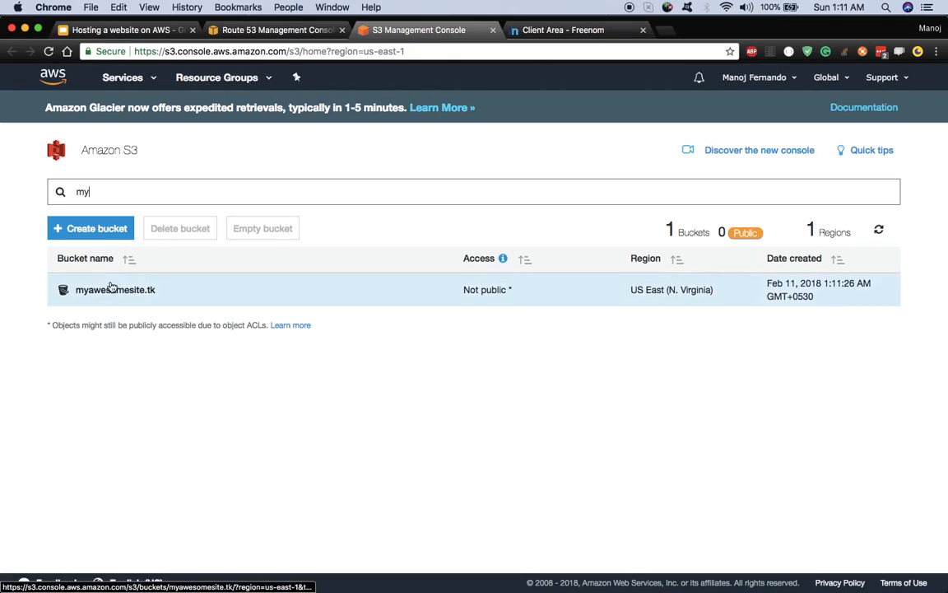
click(112, 291)
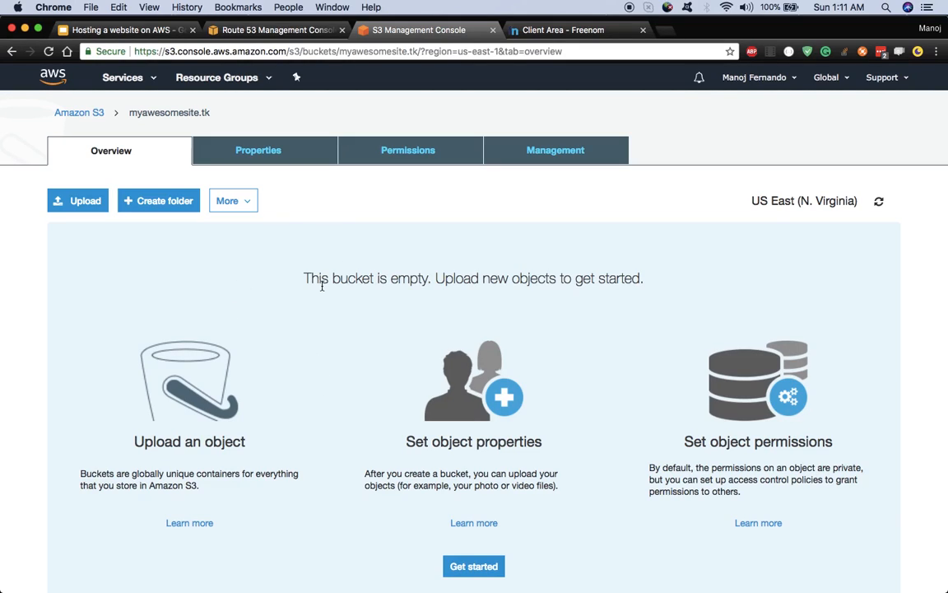
click(263, 154)
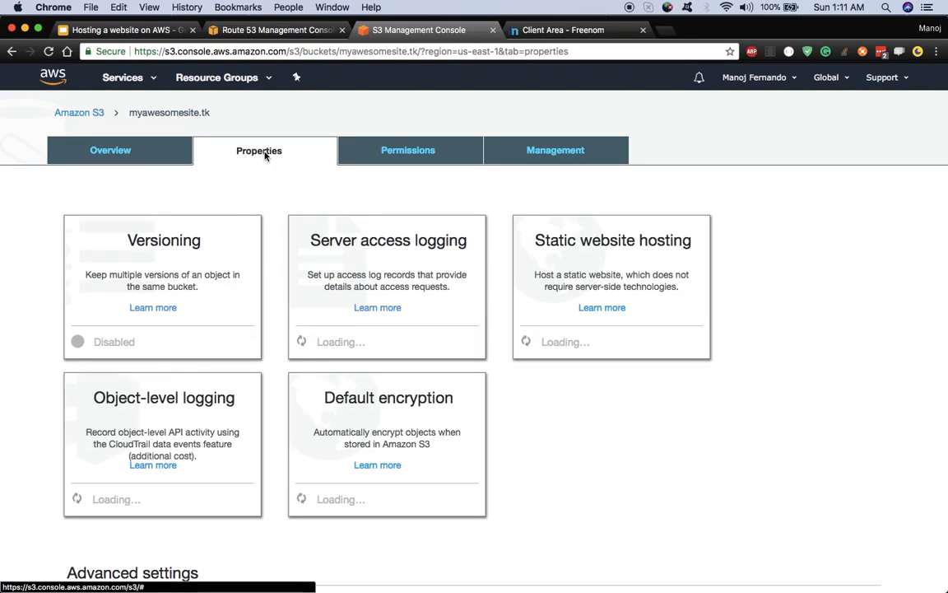
Step: Host a website from the bucket with index.html and error.html documents, save, and return to Overview
click(558, 258)
scroll(557, 257, down, 3)
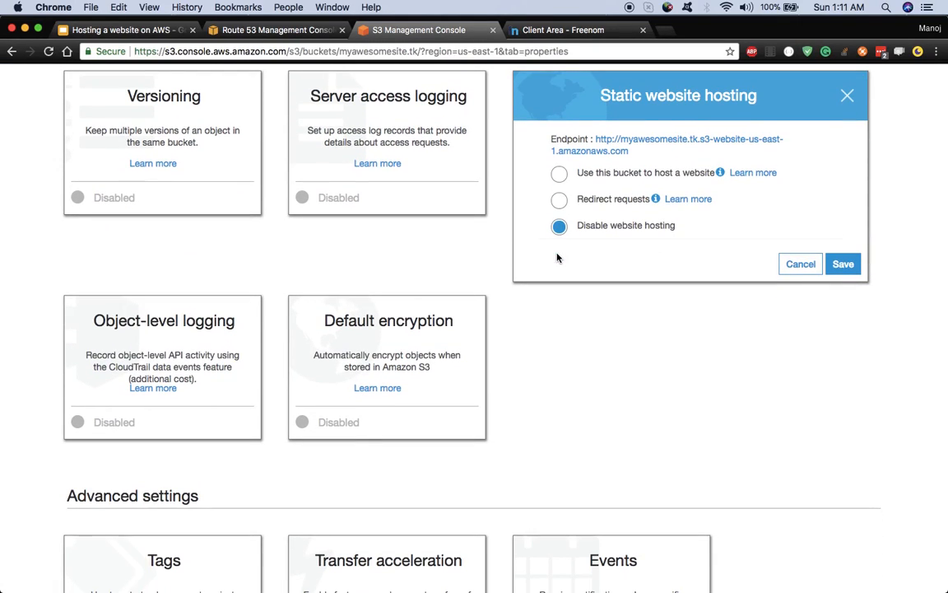
scroll(556, 258, up, 3)
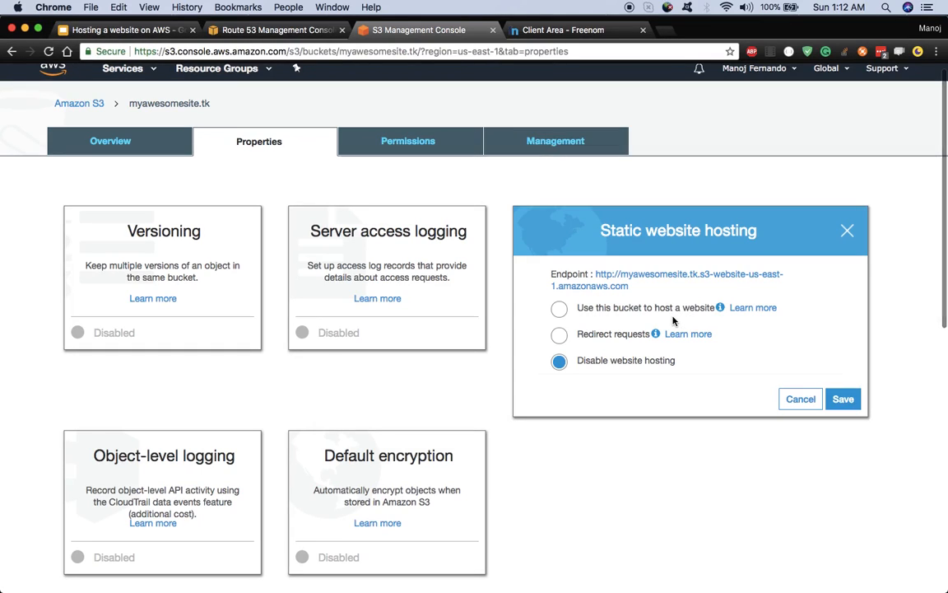
click(599, 313)
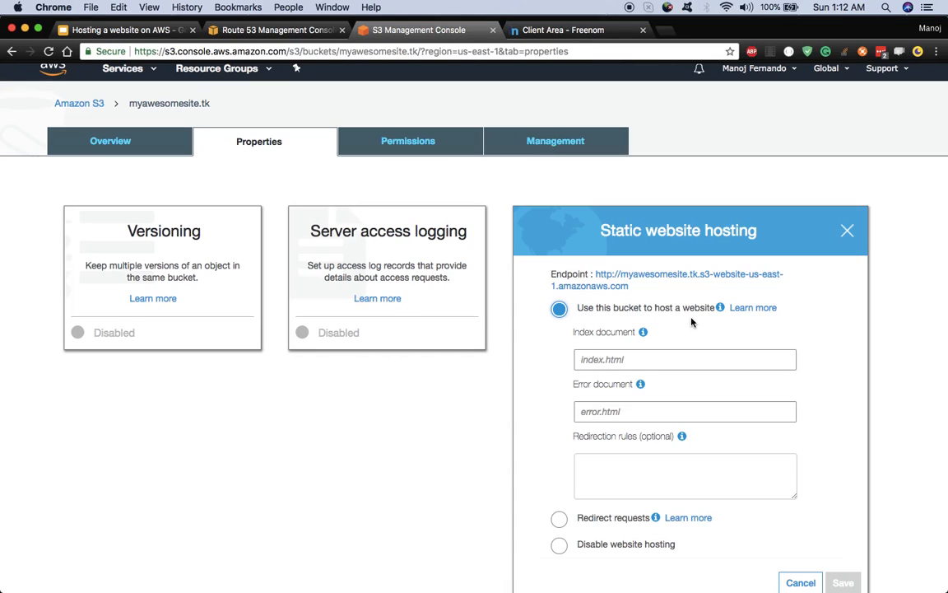
scroll(692, 321, down, 1)
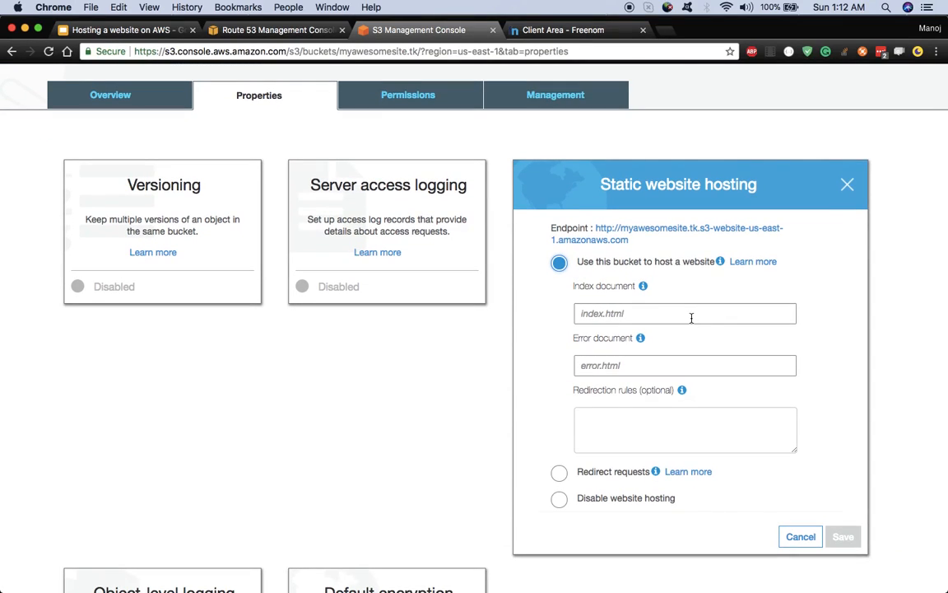
click(593, 313)
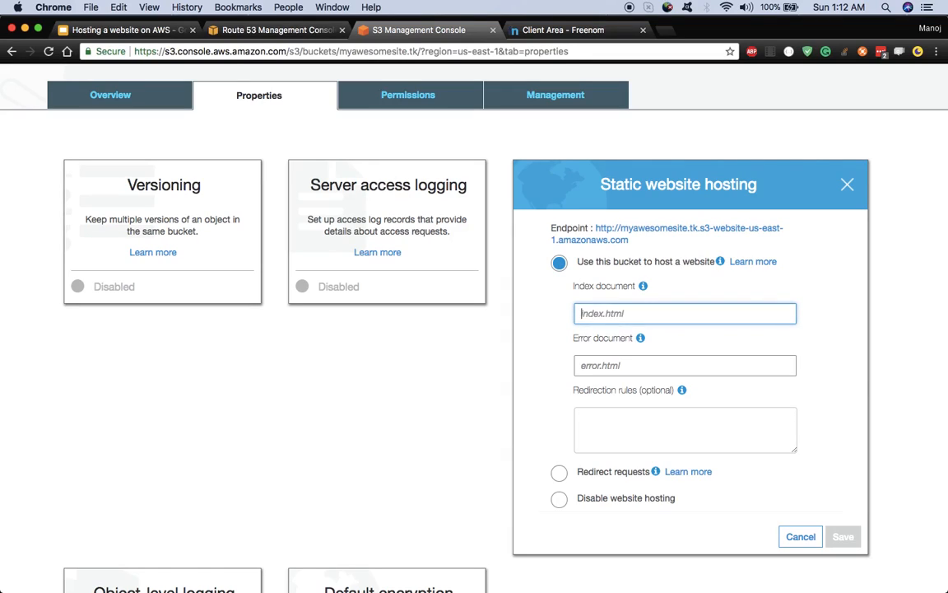
text(index.html)
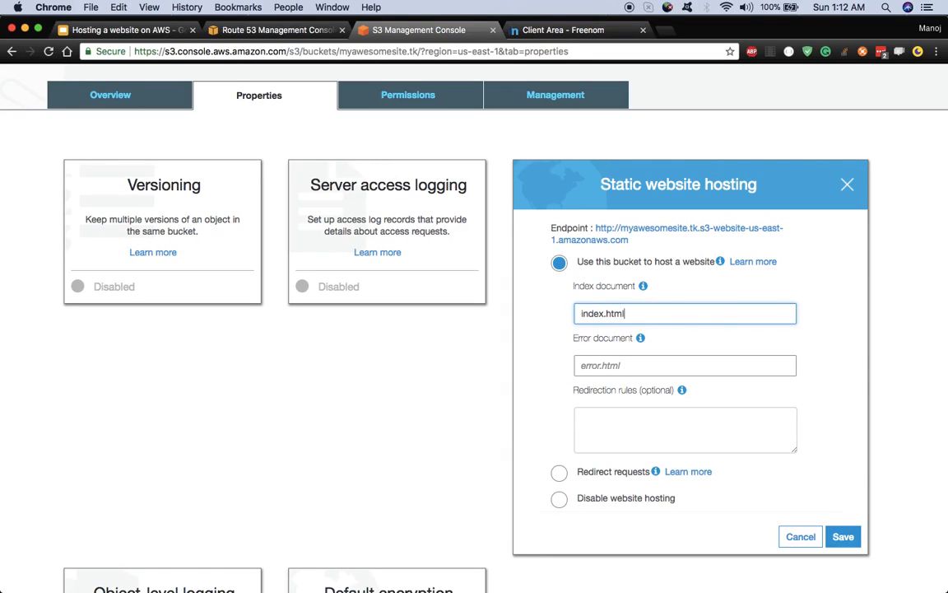
click(583, 370)
text(error.html)
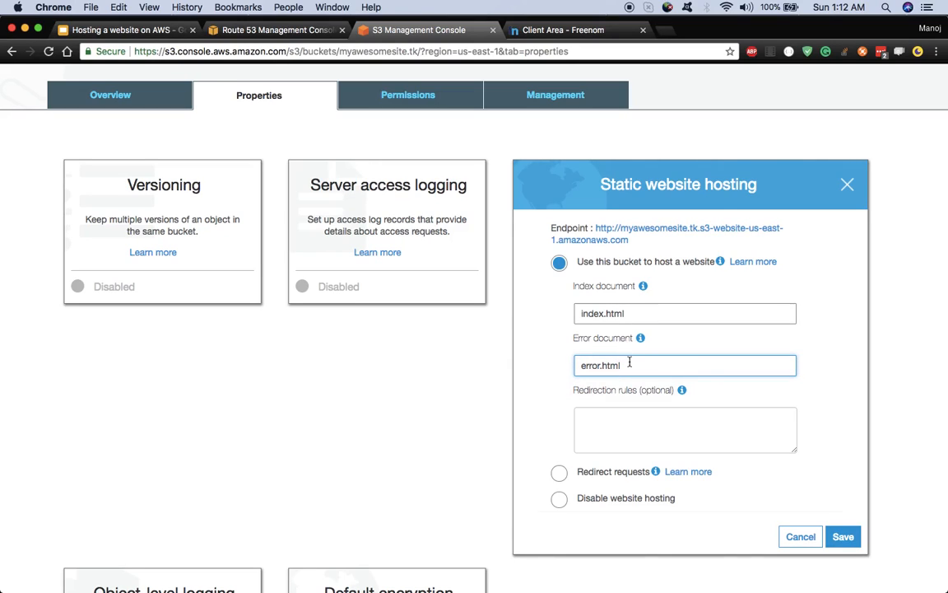
click(851, 546)
scroll(853, 546, down, 3)
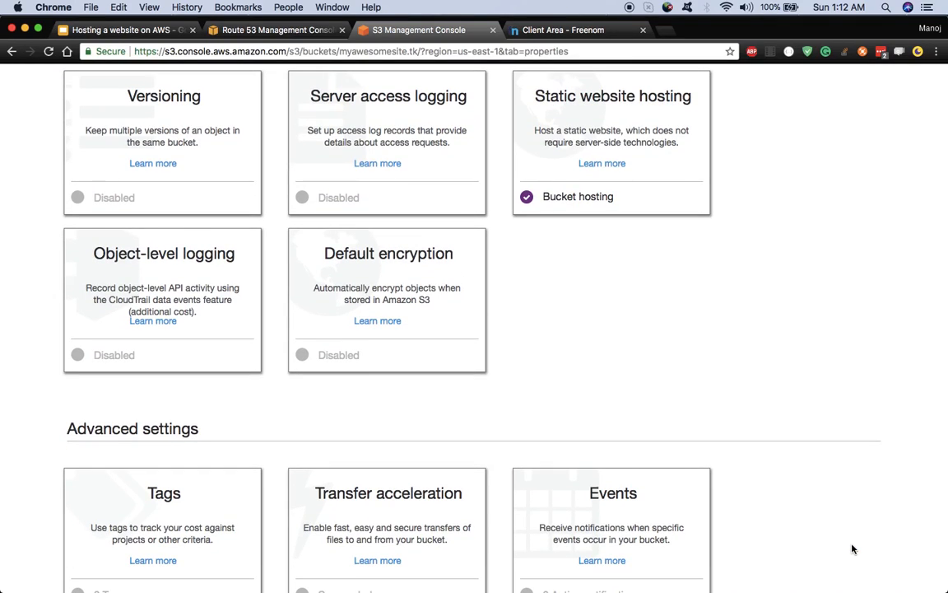
scroll(698, 398, up, 4)
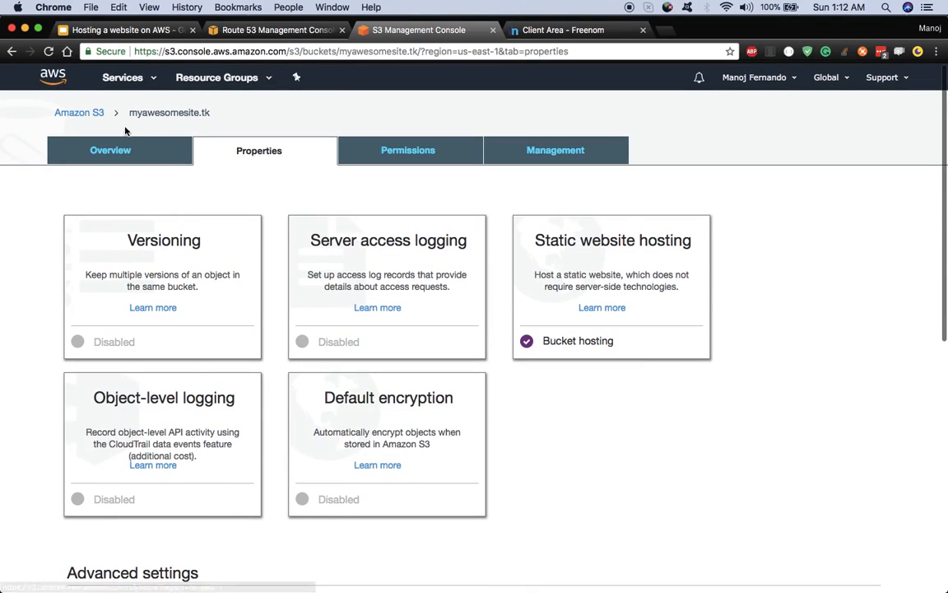
click(124, 157)
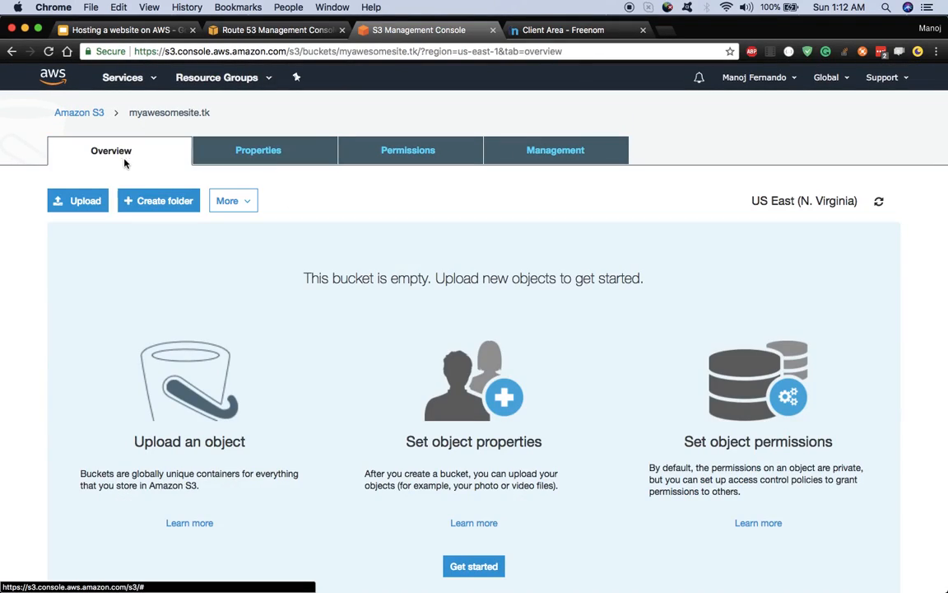
Step: Scroll through the still-empty myawesomesite.tk bucket overview
scroll(234, 304, down, 3)
scroll(232, 287, up, 3)
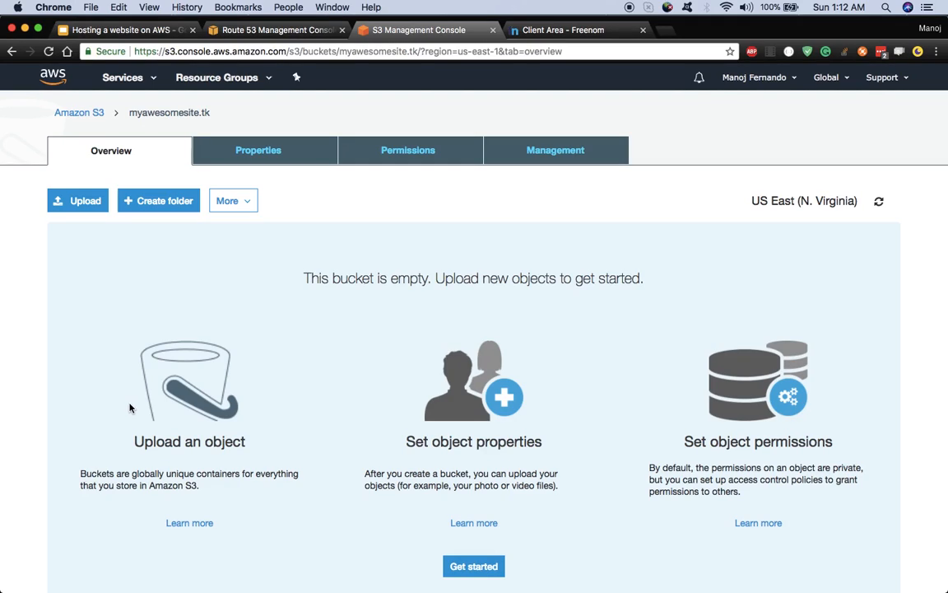
Step: Reveal the desktop, create a new folder named myapp there and open it
key(F11)
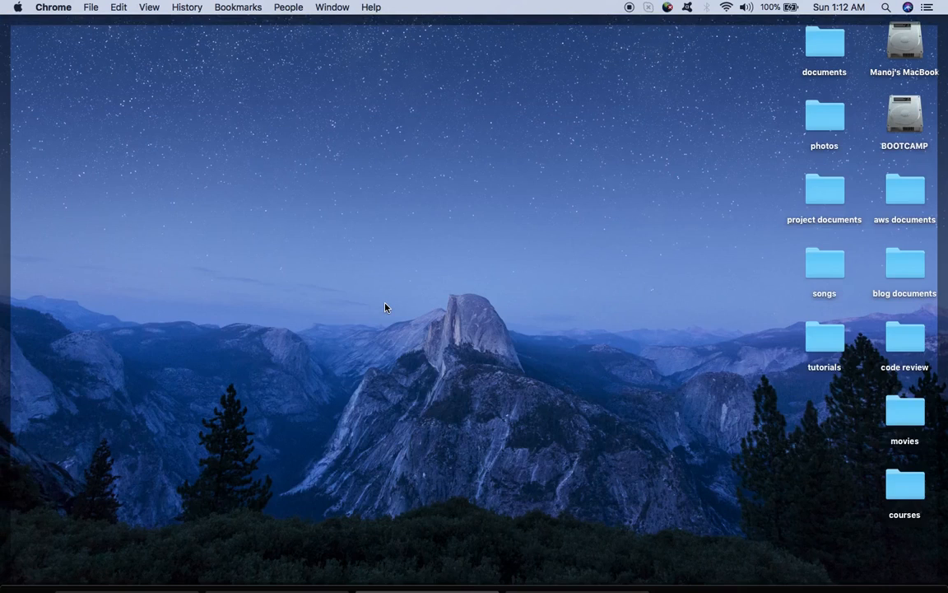
right_click(525, 115)
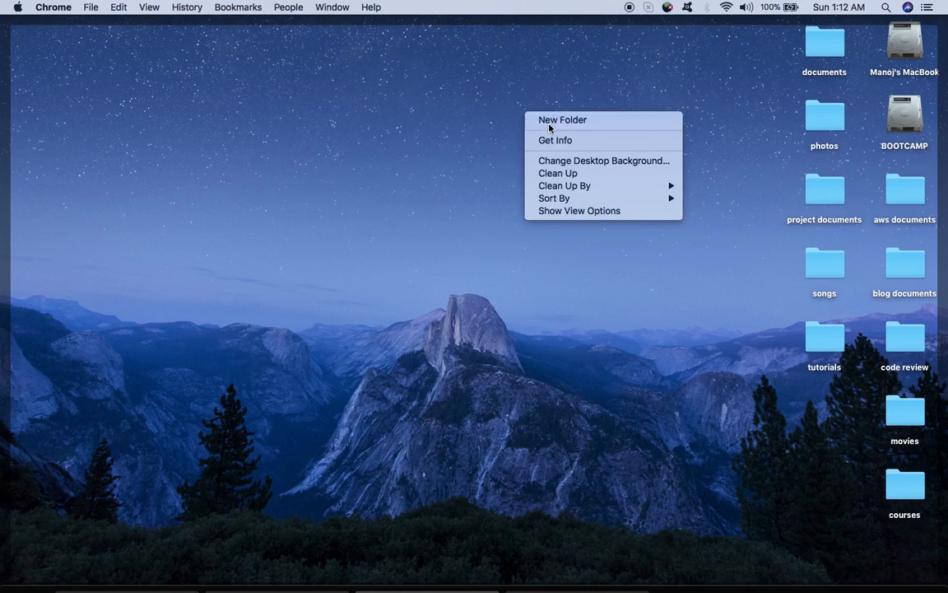
click(548, 122)
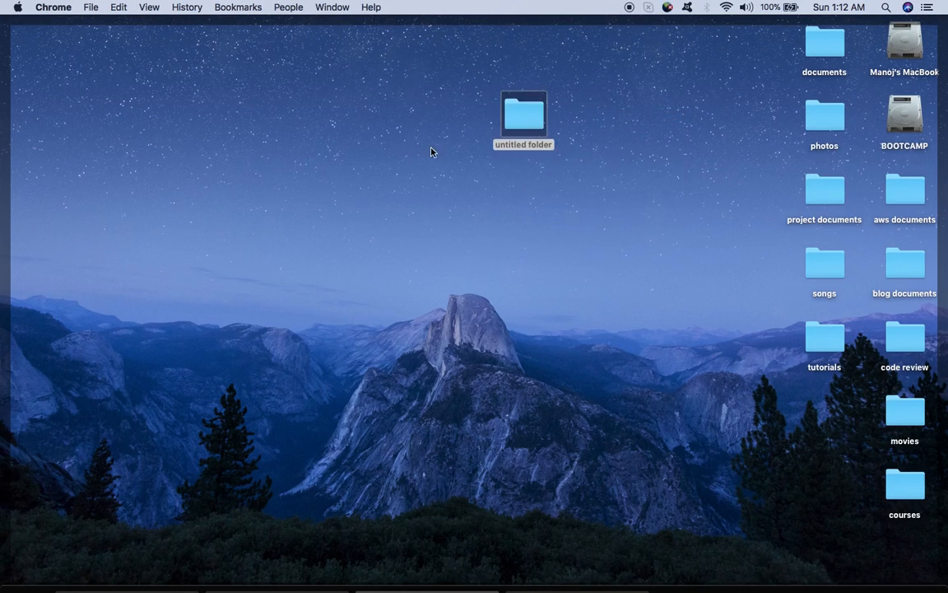
click(519, 127)
key(Return)
text(myapp)
key(Return)
key(super+o)
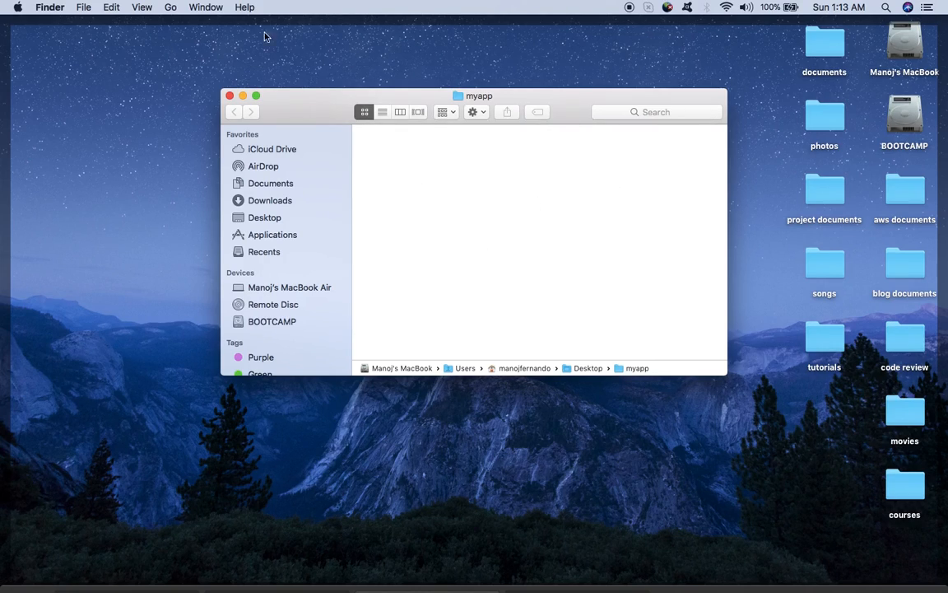
Step: Launch Visual Studio Code by searching 'vis' in Spotlight
key(super+space)
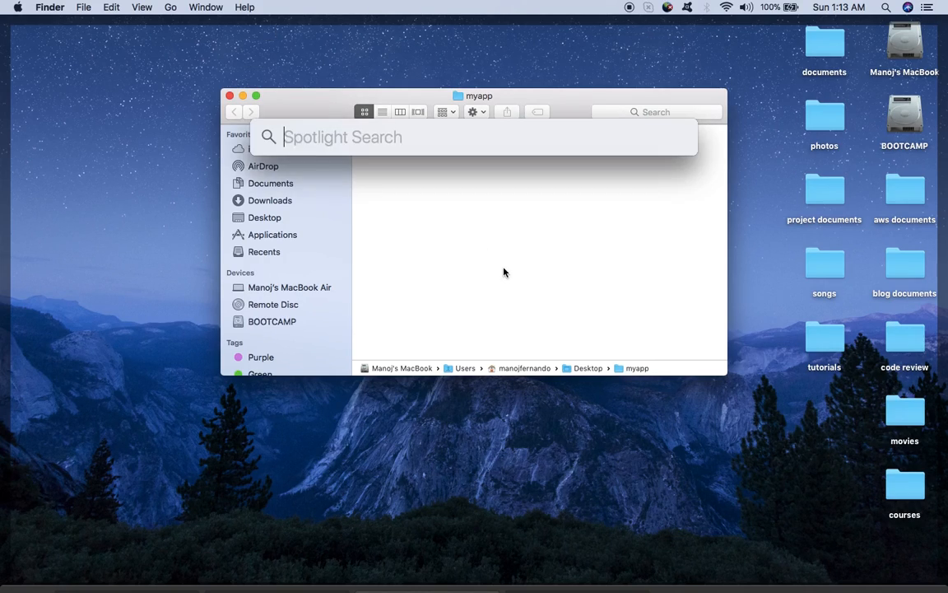
text(vis)
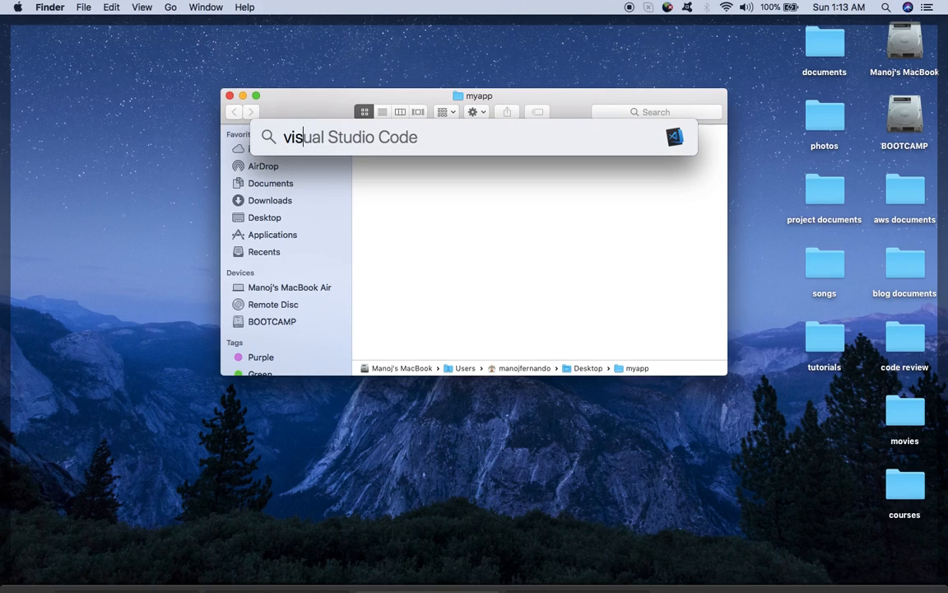
key(Return)
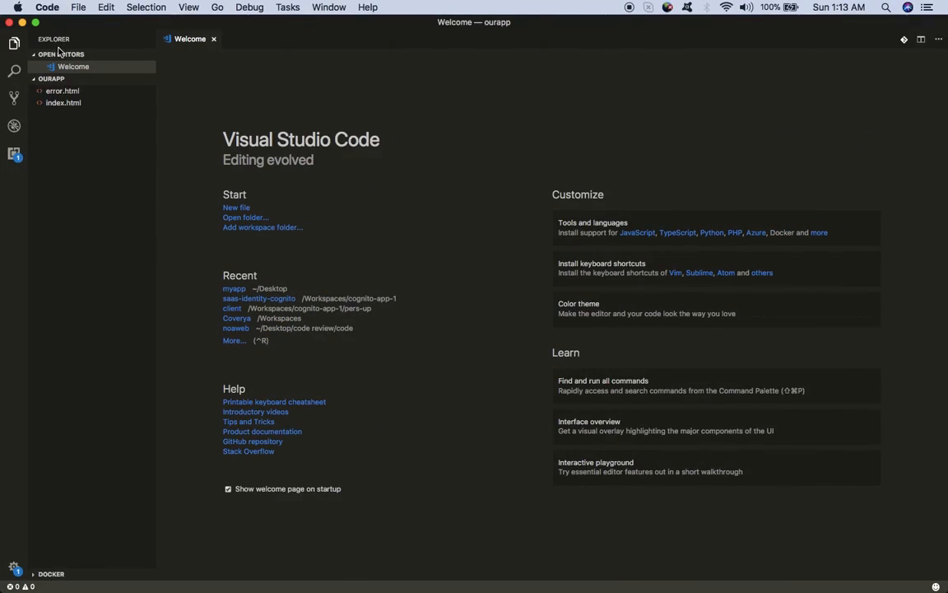
Step: Load Desktop/myapp via File > Open... as the workspace, replacing ourapp
click(77, 8)
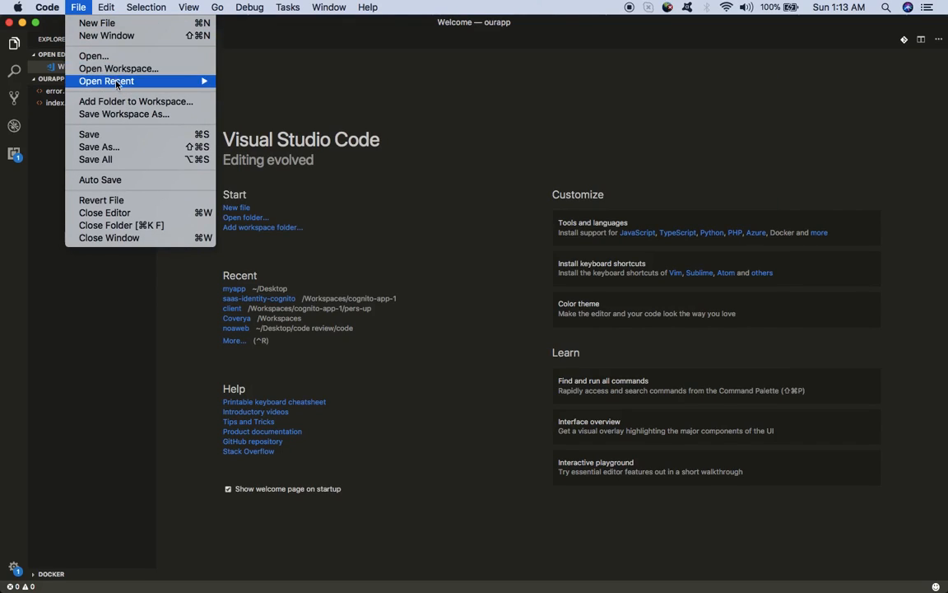
click(107, 58)
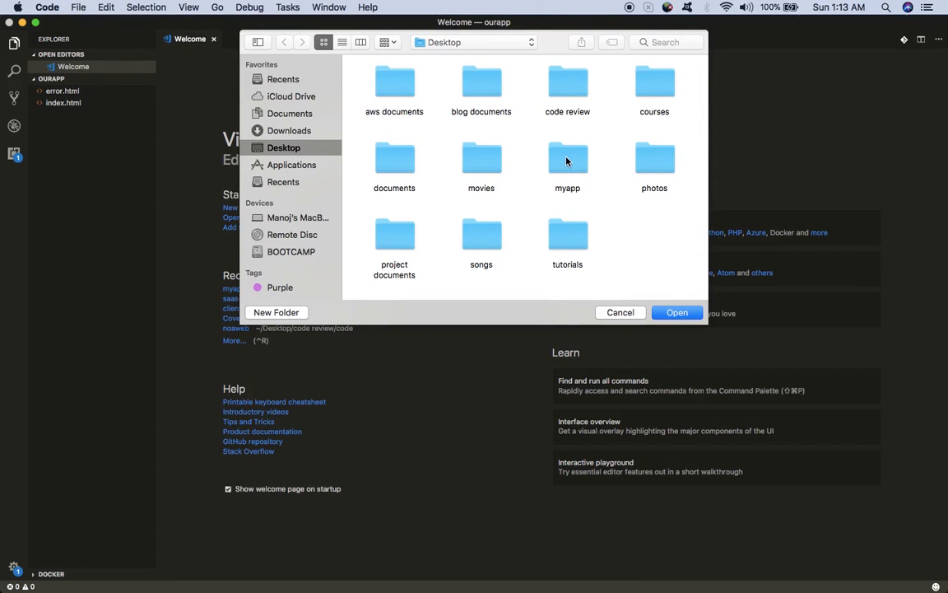
click(566, 161)
click(696, 319)
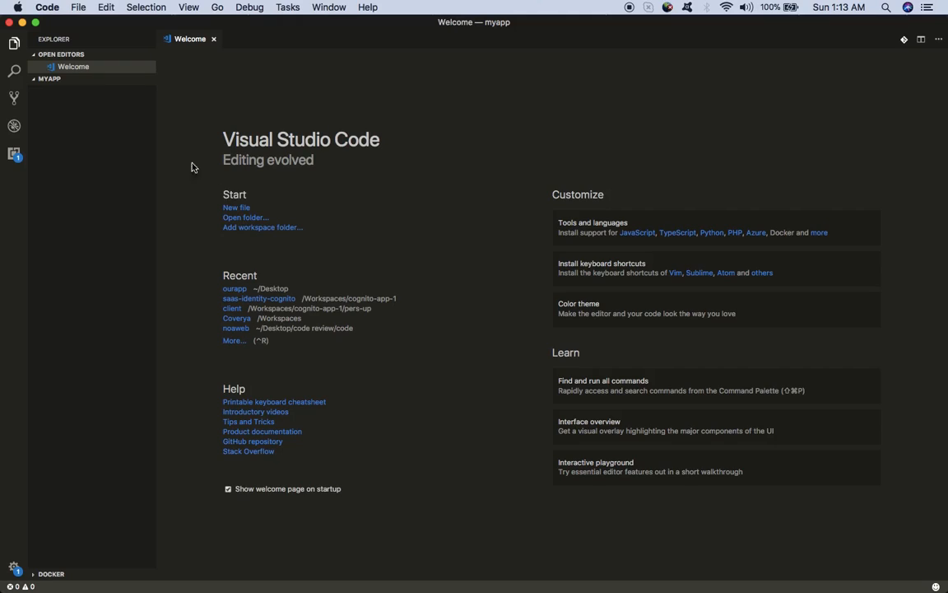
Step: Create index.html in myapp from the HTML5 boilerplate, titled 'My Awesome Site'
click(102, 79)
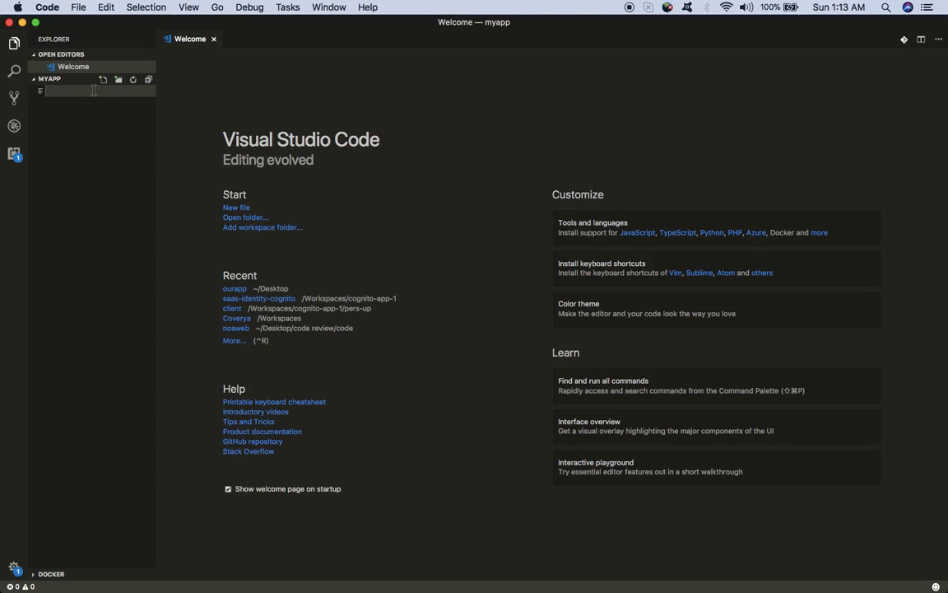
text(index.html)
key(Return)
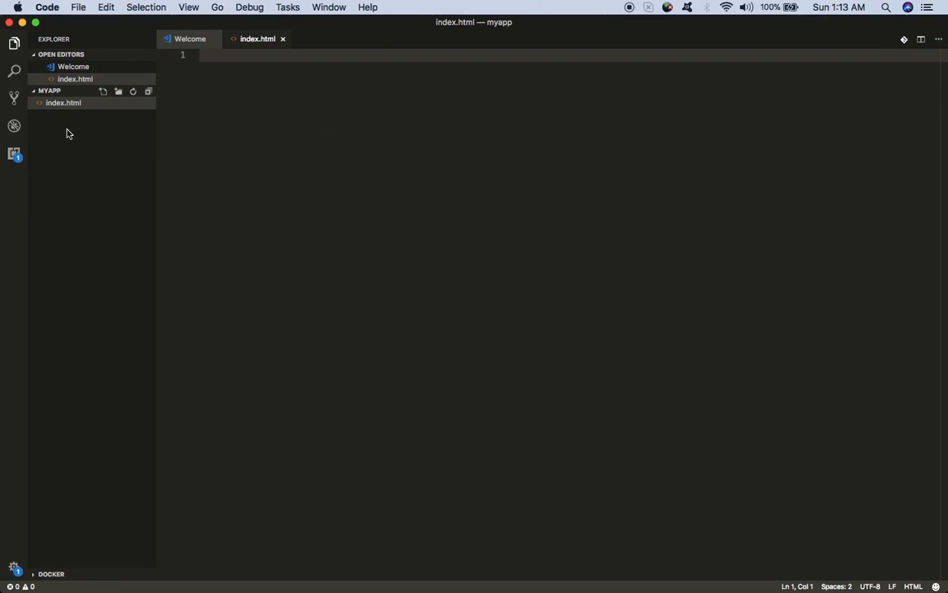
text(html)
click(233, 81)
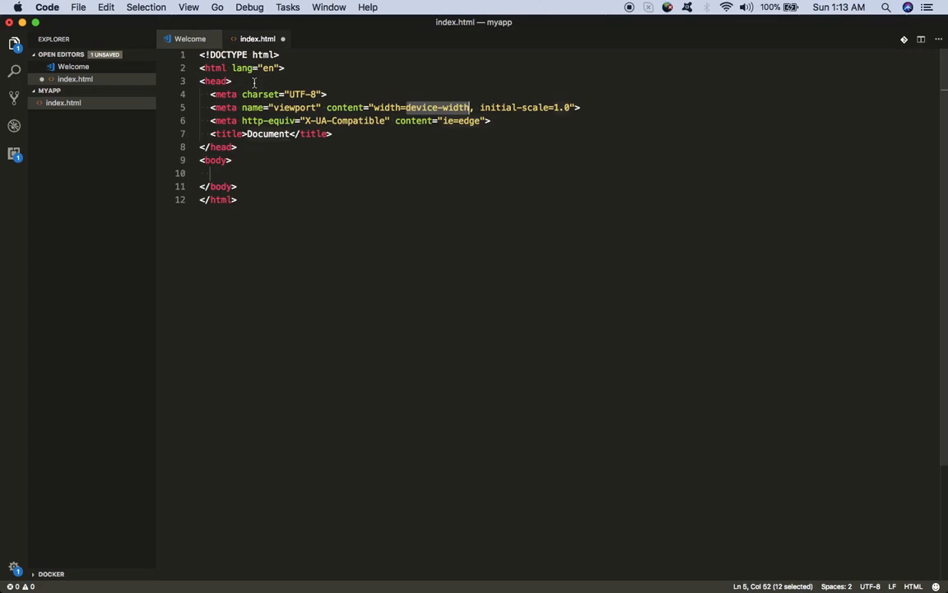
click(264, 133)
double_click(264, 133)
key(BackSpace)
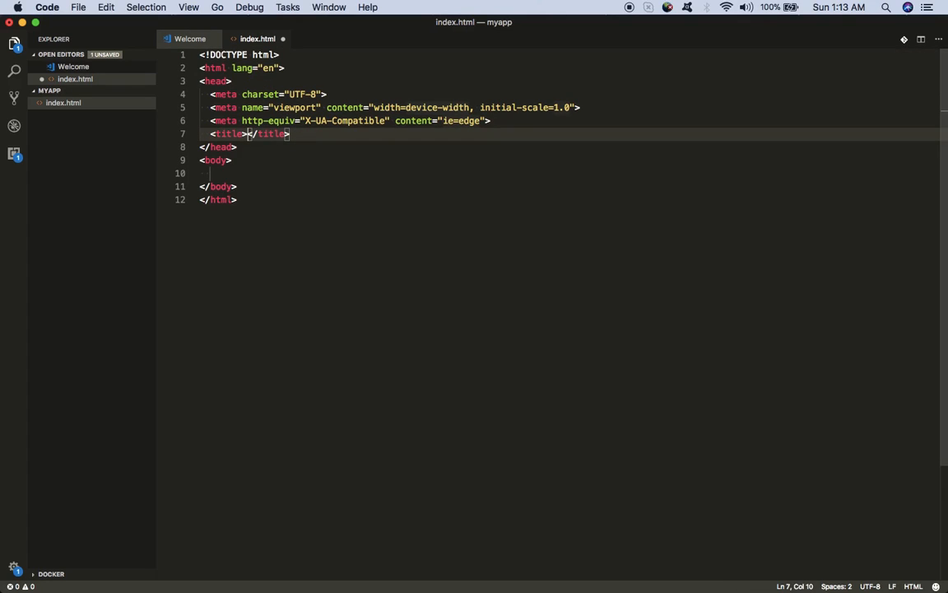
text(My Awe)
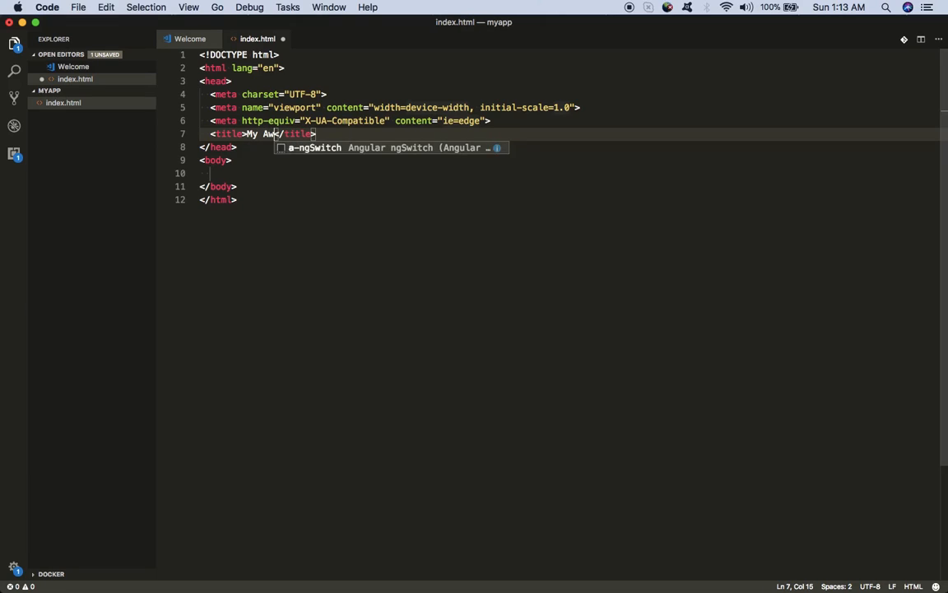
text(some Site)
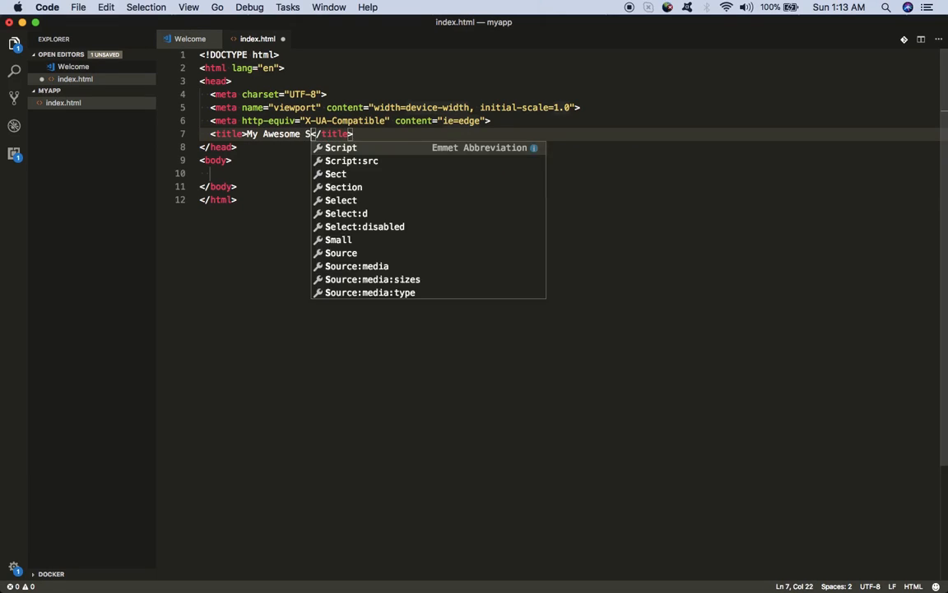
Step: Add an h2 heading 'Welcome to my site!' on line 10 and save the file
click(246, 176)
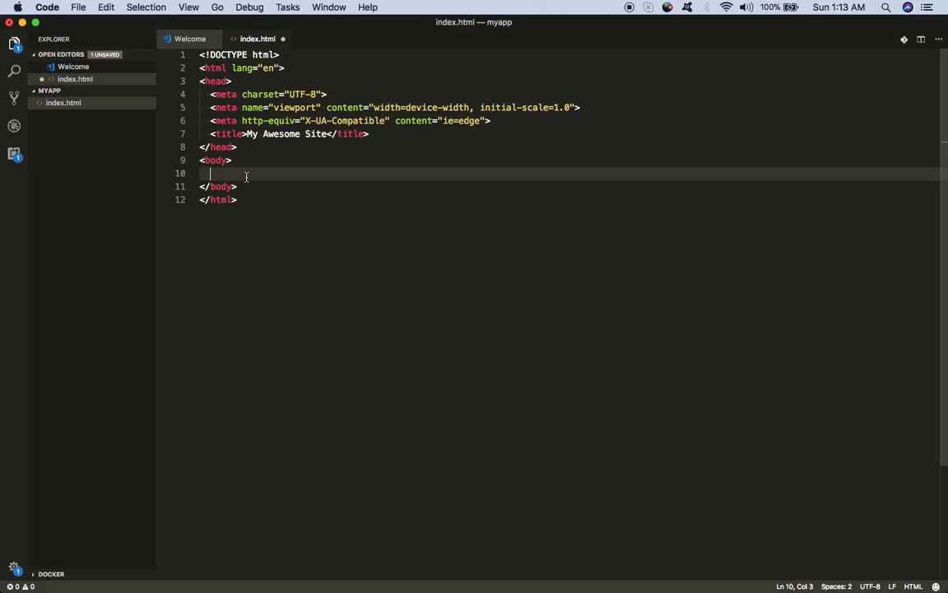
text(h2)
key(Tab)
text(Welcome )
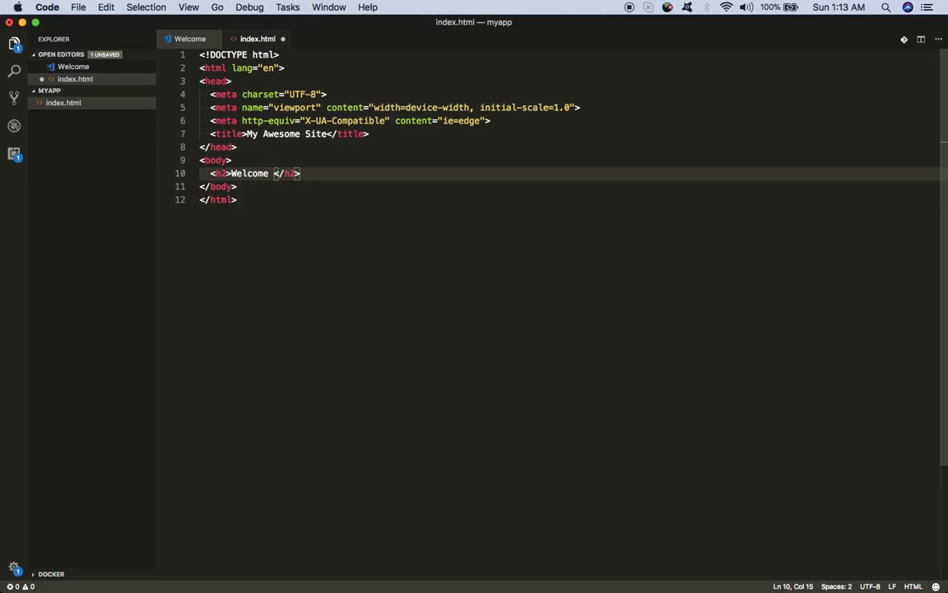
text(to my)
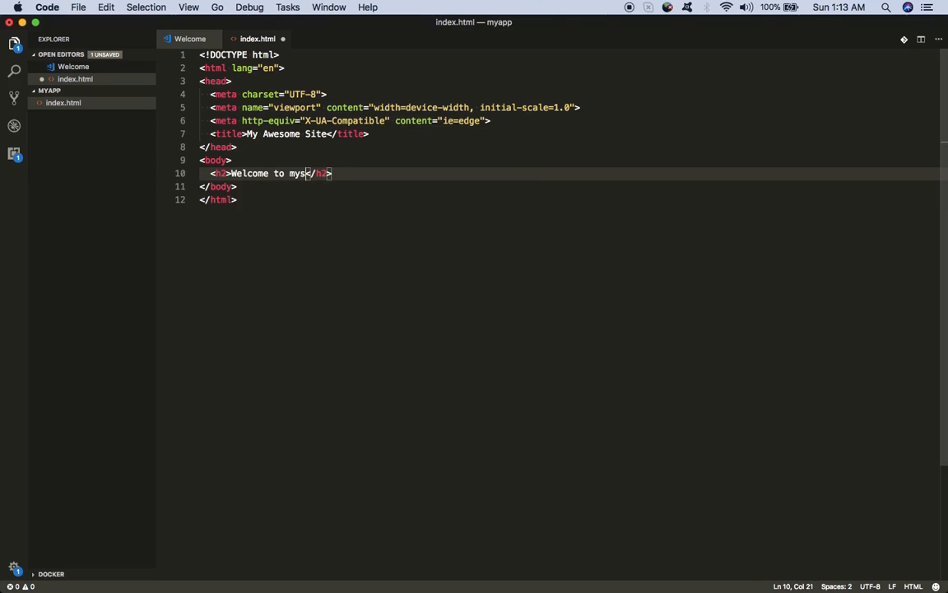
text( site!)
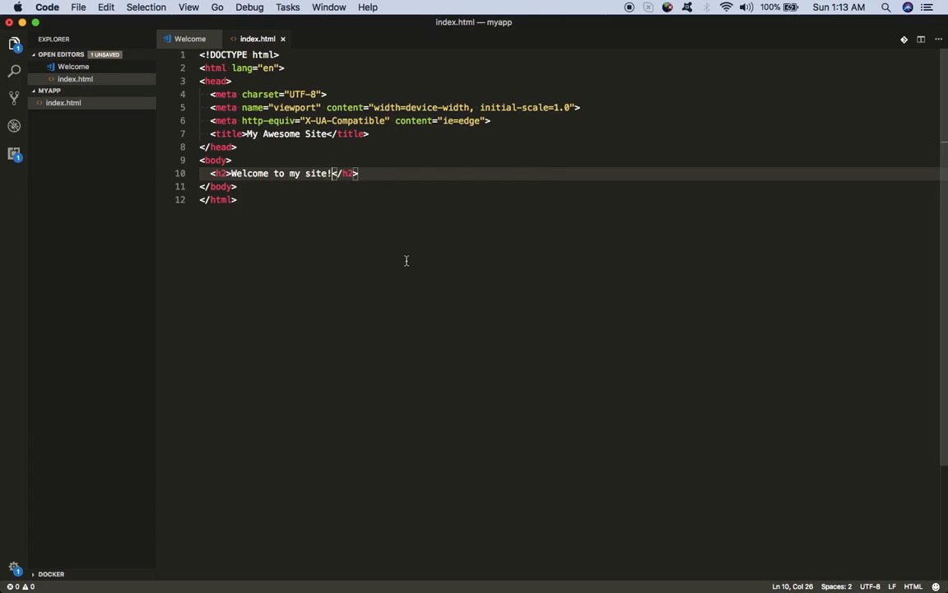
key(super+s)
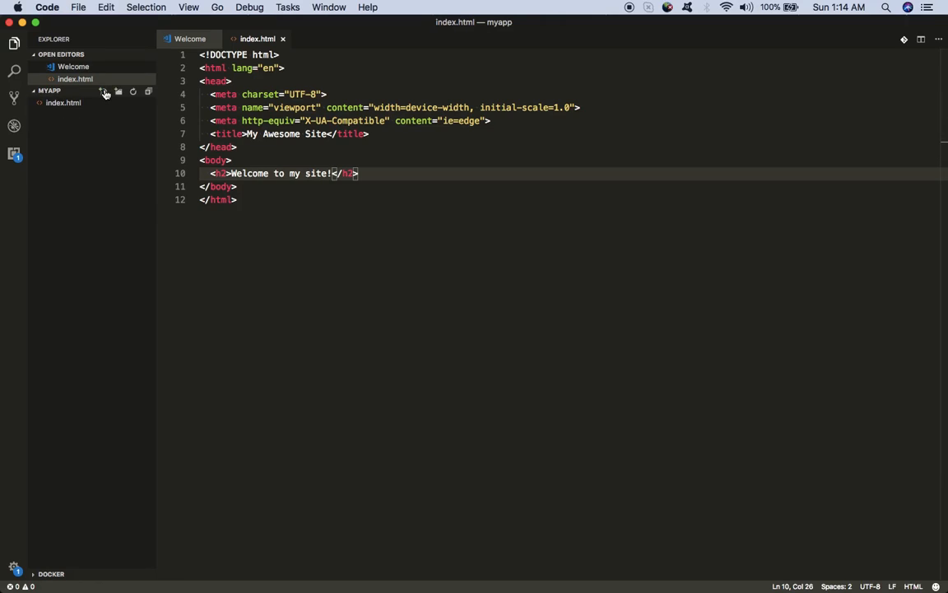
Step: Create error.html from the html:5 skeleton with the title 'error'
click(103, 91)
text(e)
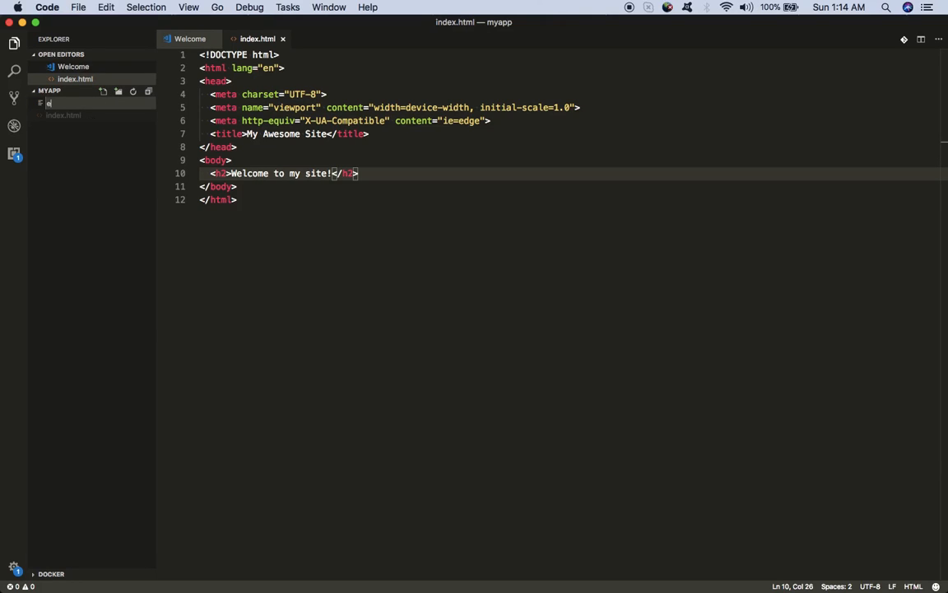
text(rror.html)
key(Return)
text(html)
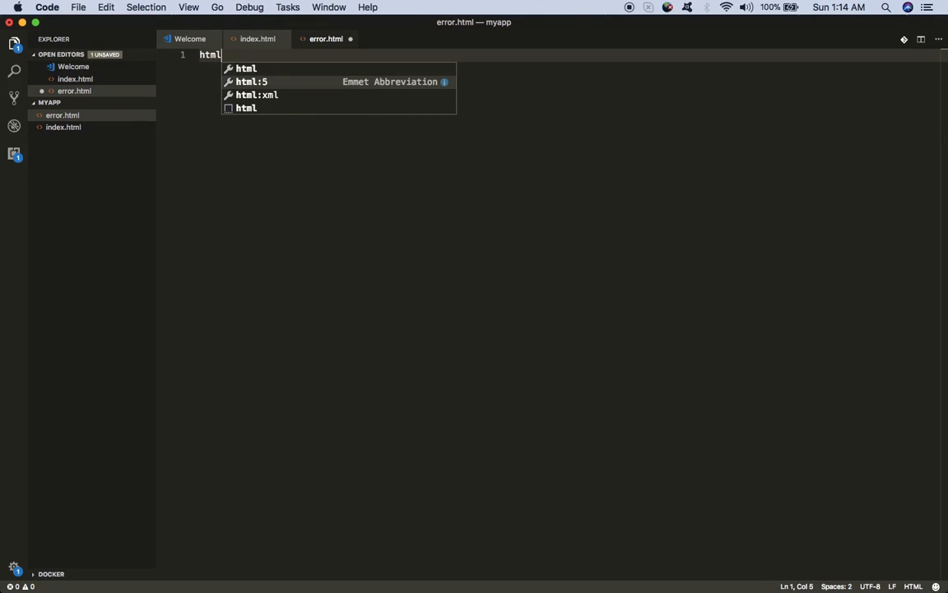
key(Return)
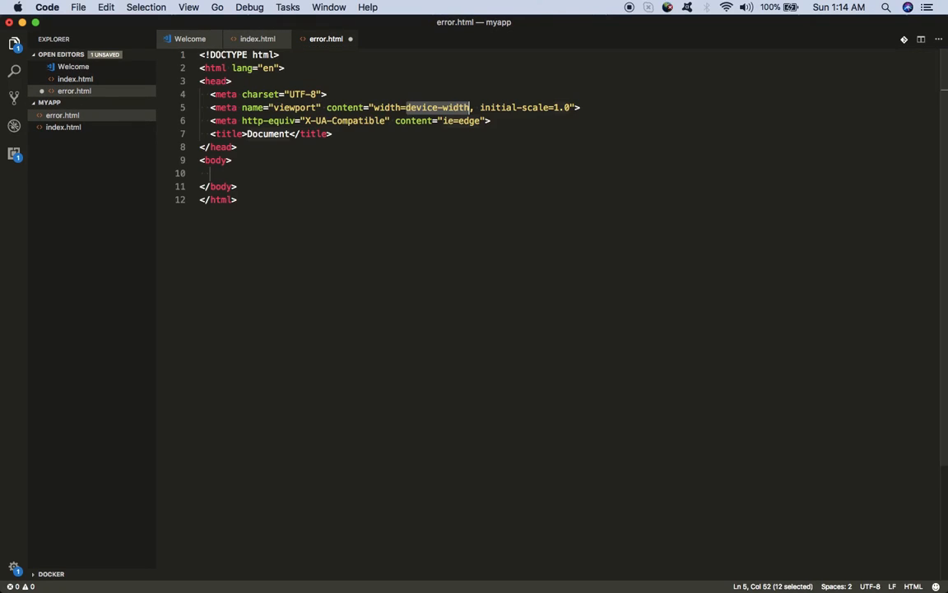
double_click(270, 134)
key(BackSpace)
text(error)
Step: Add an h2 heading reading 'Something is not right...' in the body
click(267, 172)
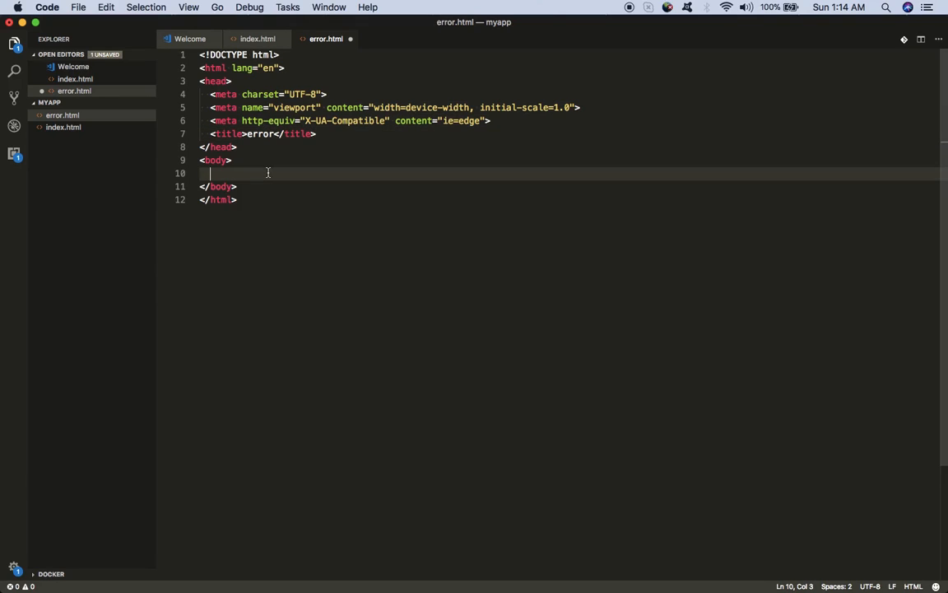
text(h2)
key(Tab)
text(Someth)
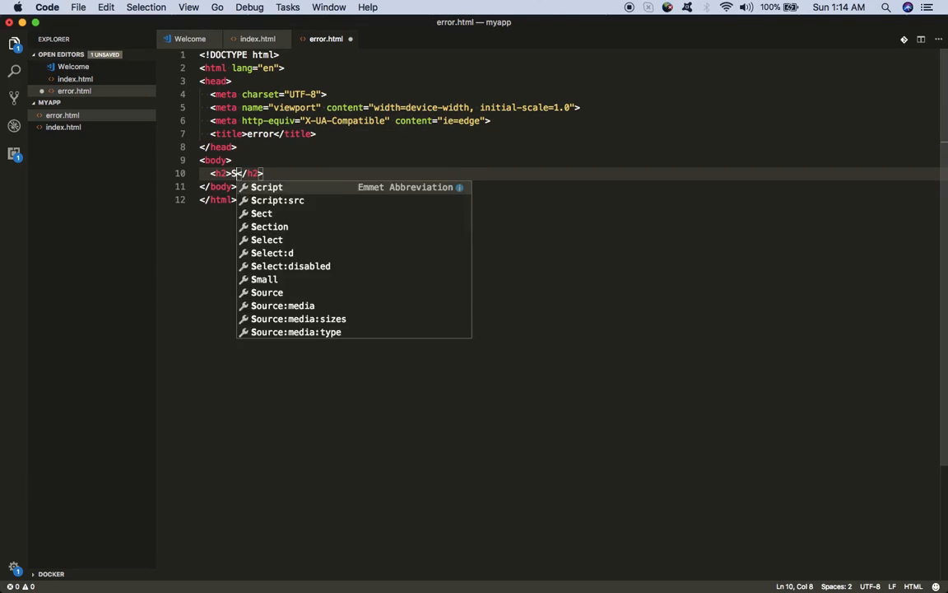
text(ing is nor t)
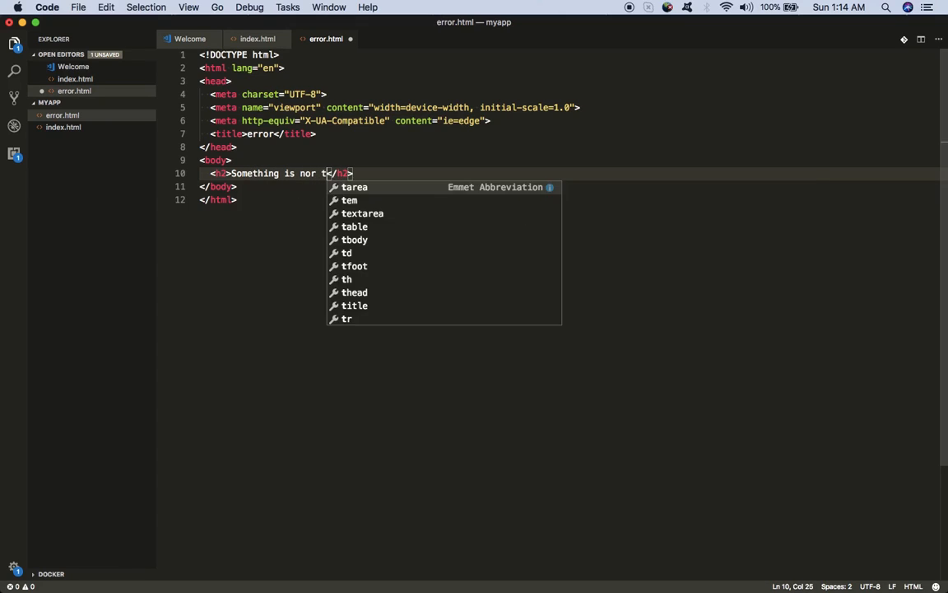
key(BackSpace)
key(BackSpace)
key(BackSpace)
text(t rit)
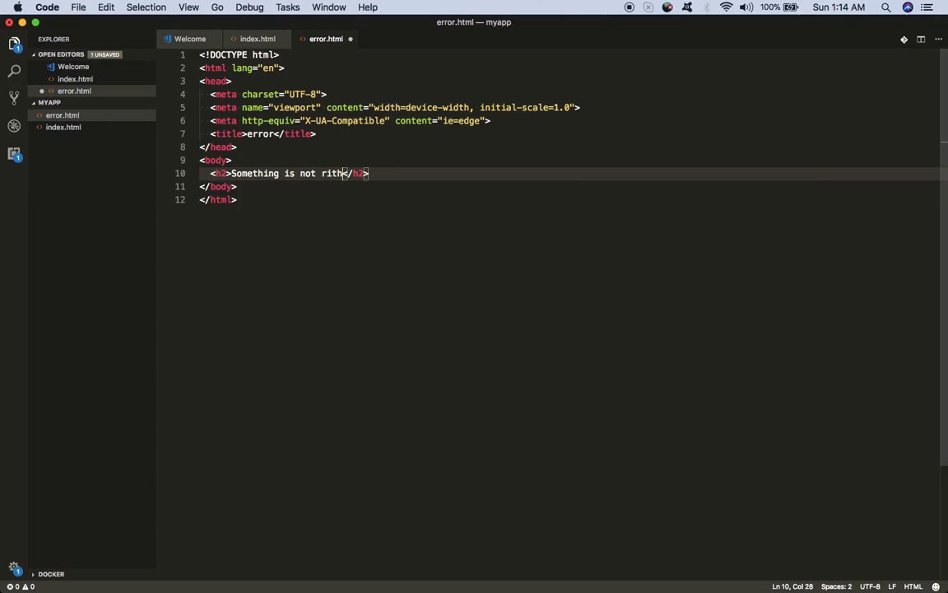
key(BackSpace)
text(ght...)
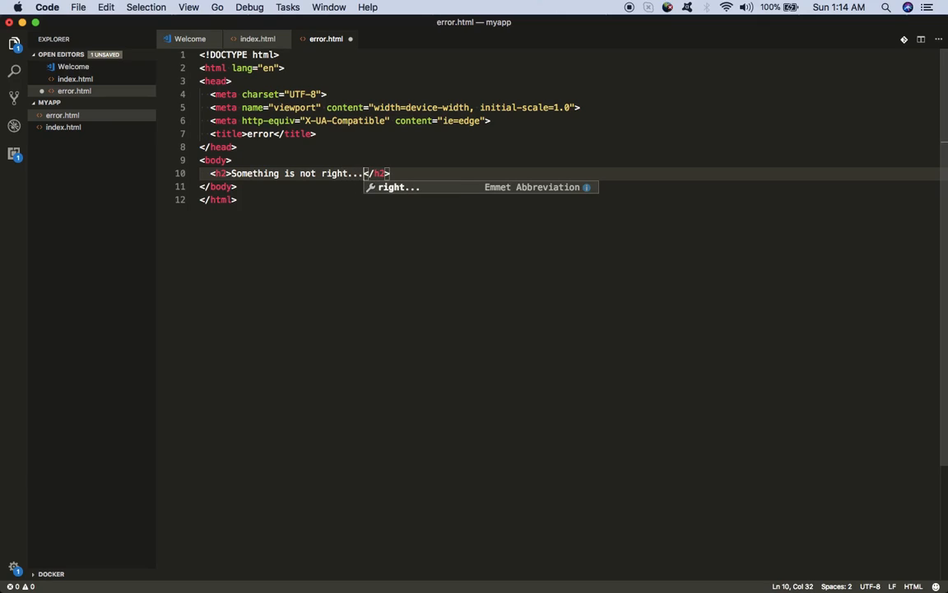
click(278, 257)
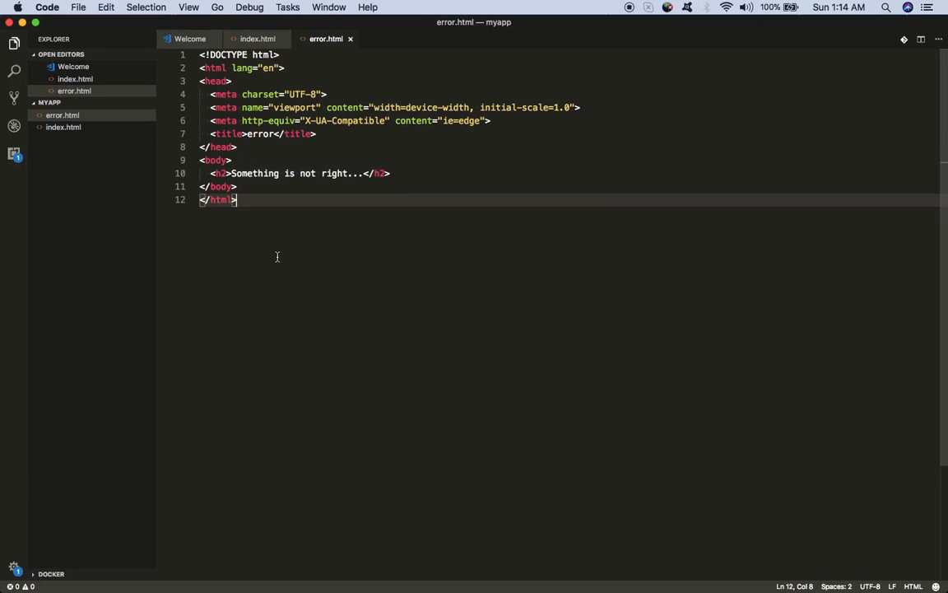
Step: Check index.html, return to error.html, then close the editor window
click(60, 127)
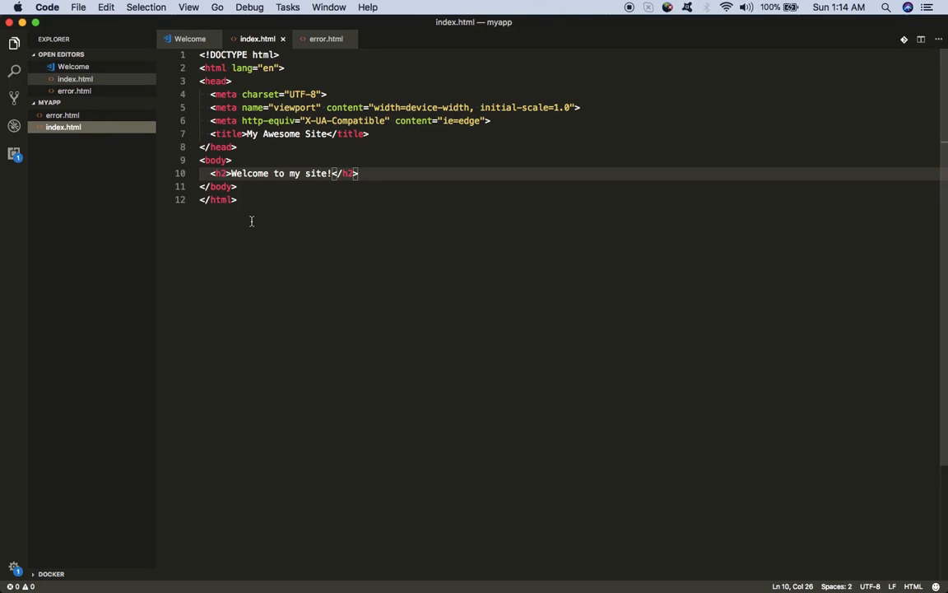
click(65, 119)
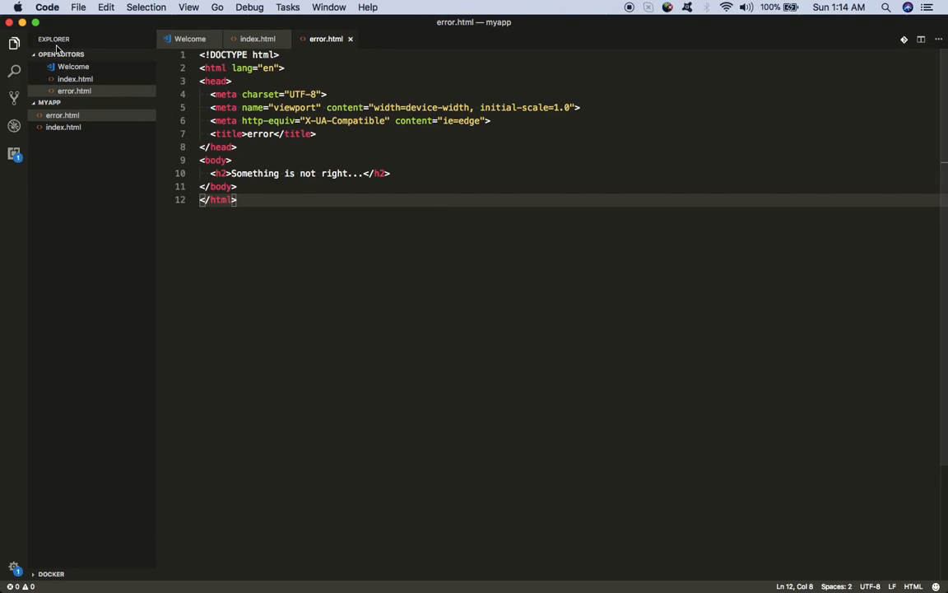
click(10, 23)
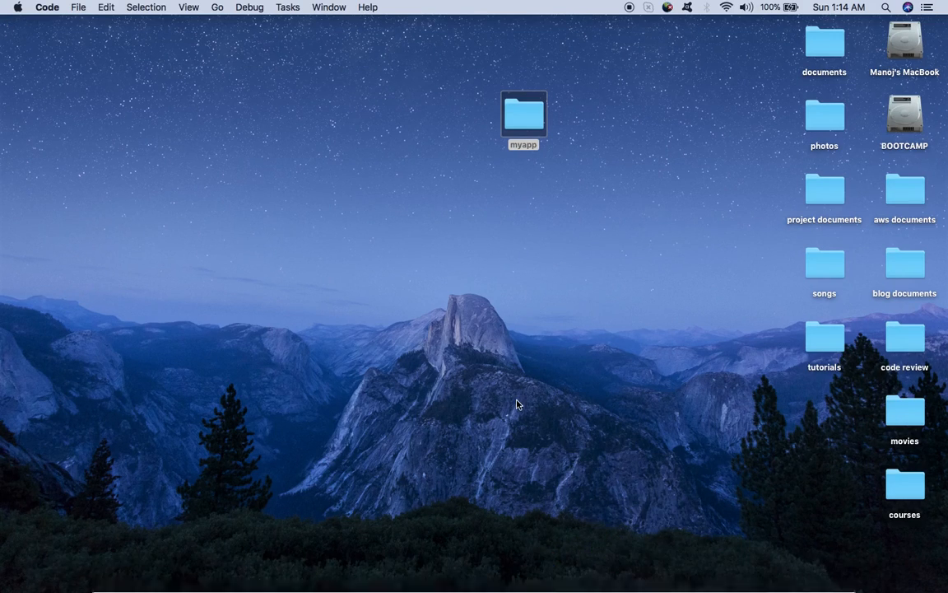
Step: Switch to Desktop 2, close the myapp Finder window and bring the browser forward
key(F4)
key(F4)
key(F3)
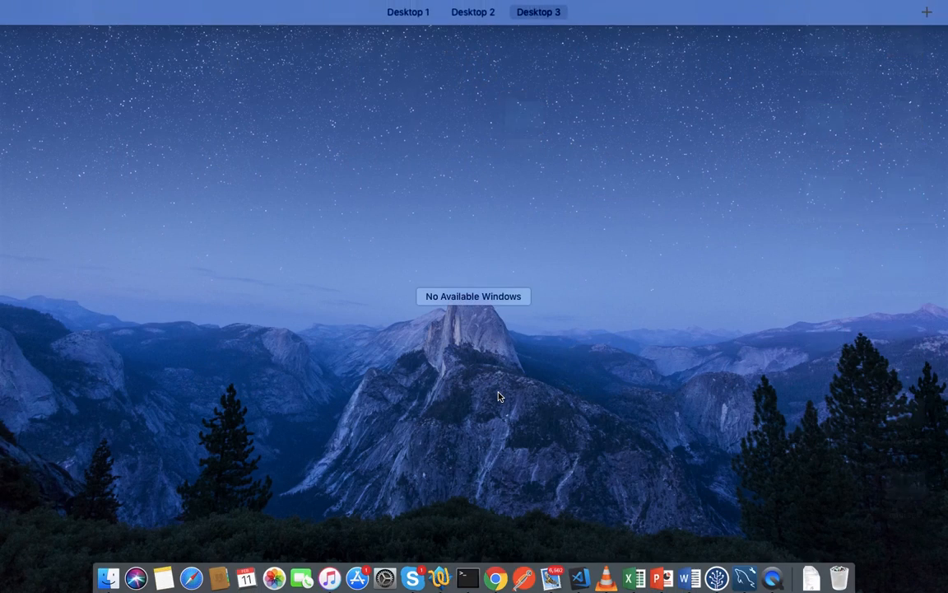
click(490, 50)
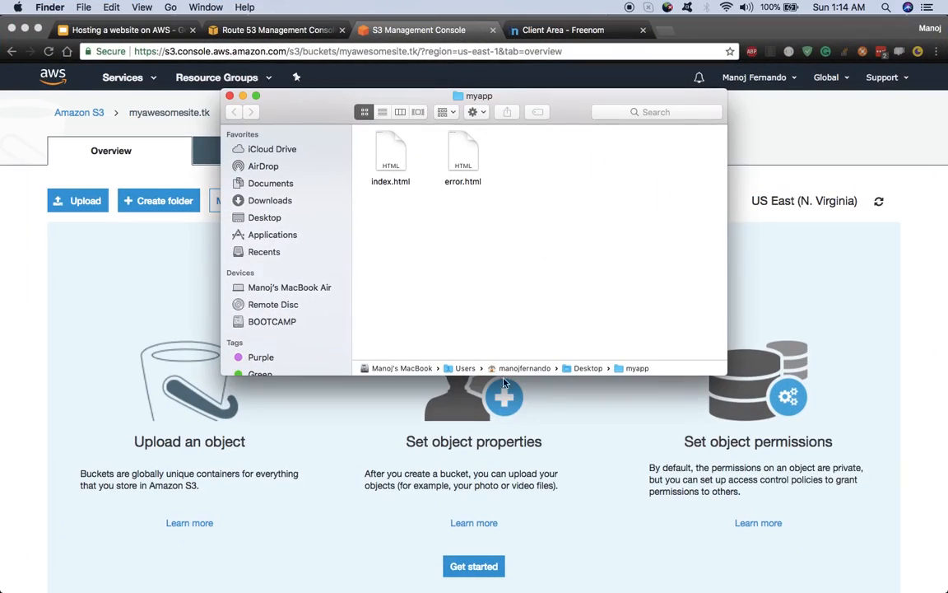
click(231, 96)
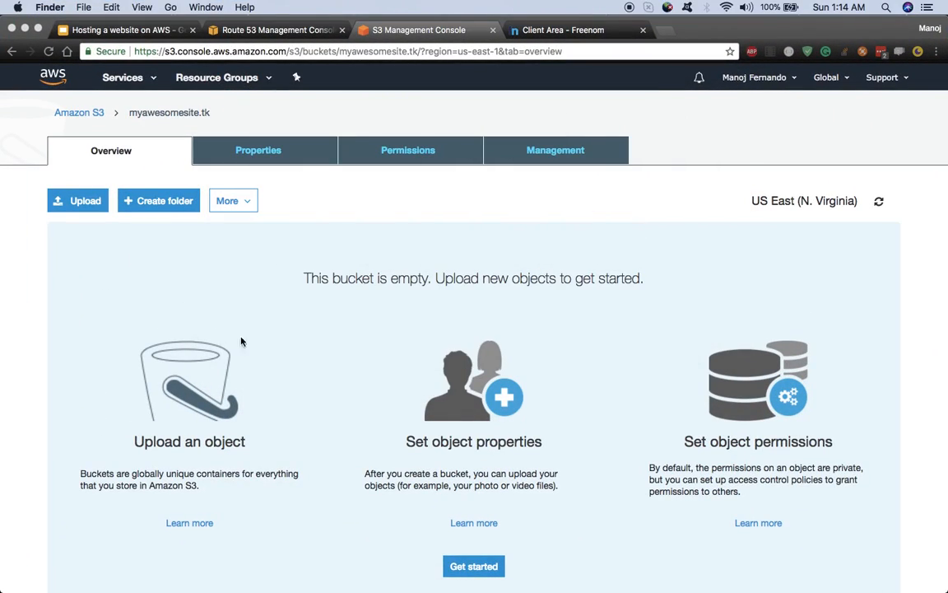
scroll(351, 330, down, 1)
scroll(99, 182, up, 2)
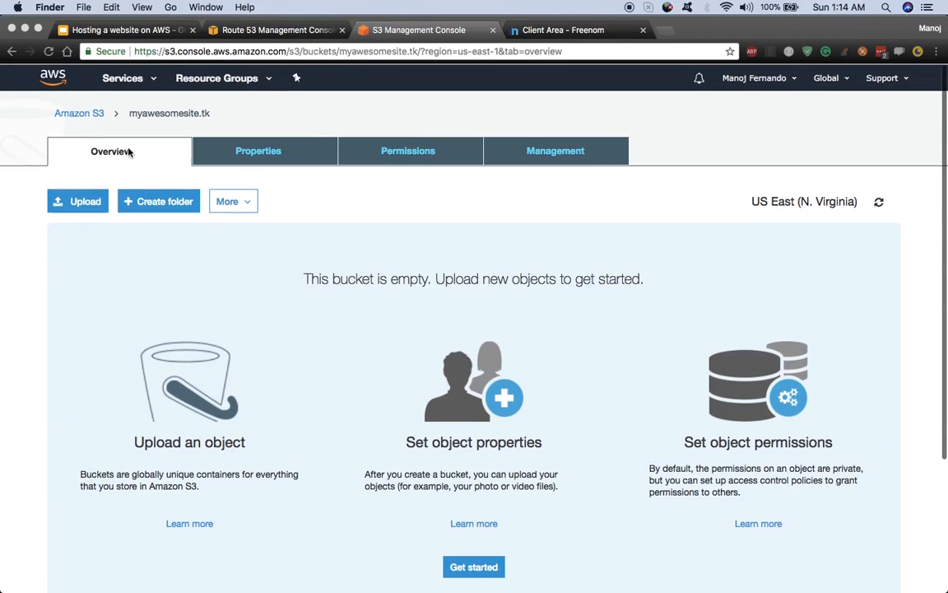
click(71, 203)
Step: Add index.html and error.html from the myapp folder to a bucket upload
click(70, 203)
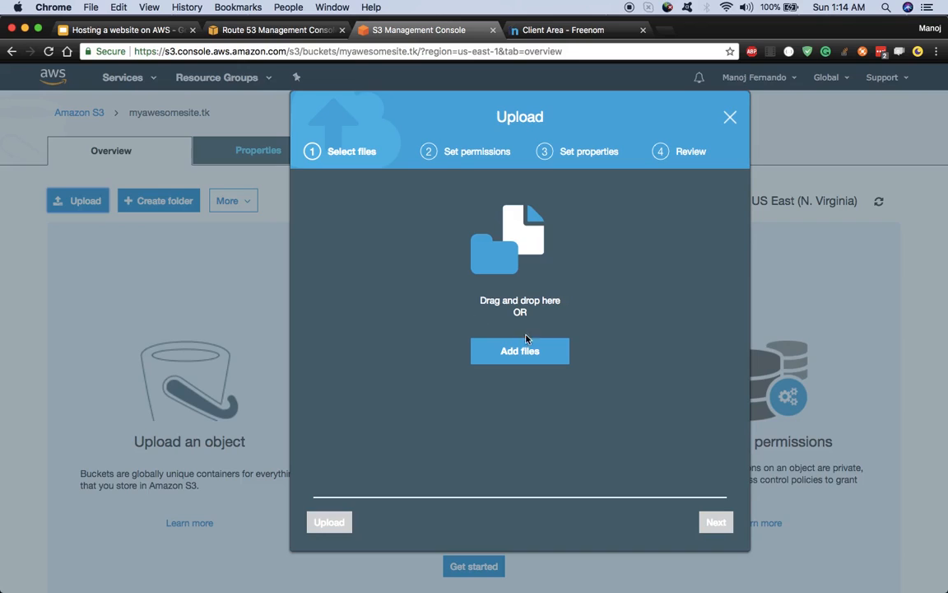
click(539, 361)
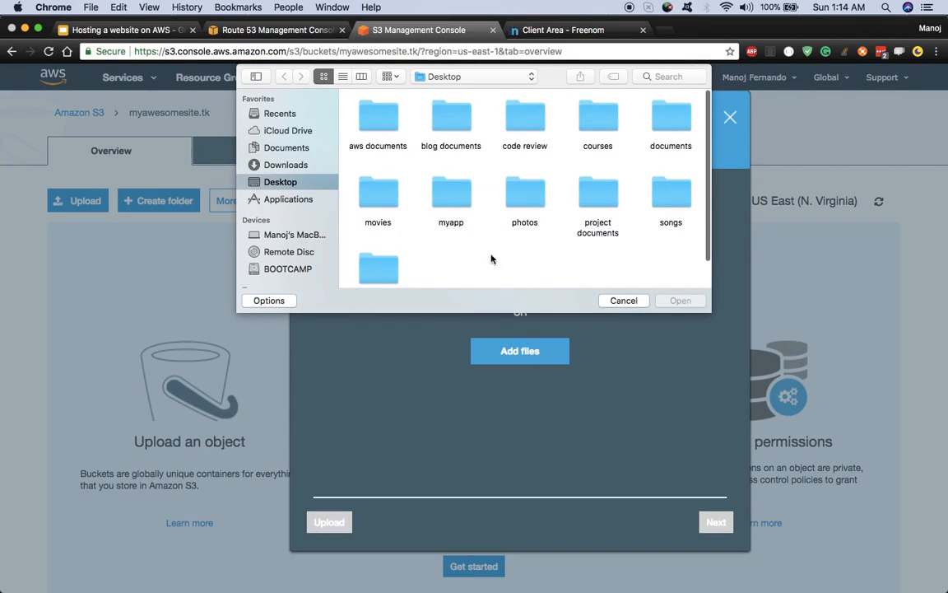
double_click(451, 208)
key(super+a)
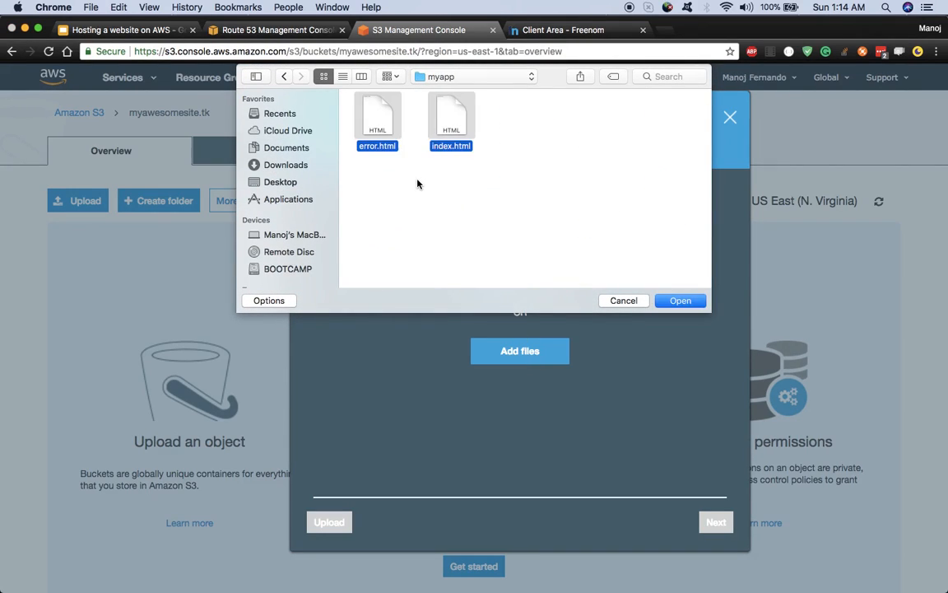
click(678, 300)
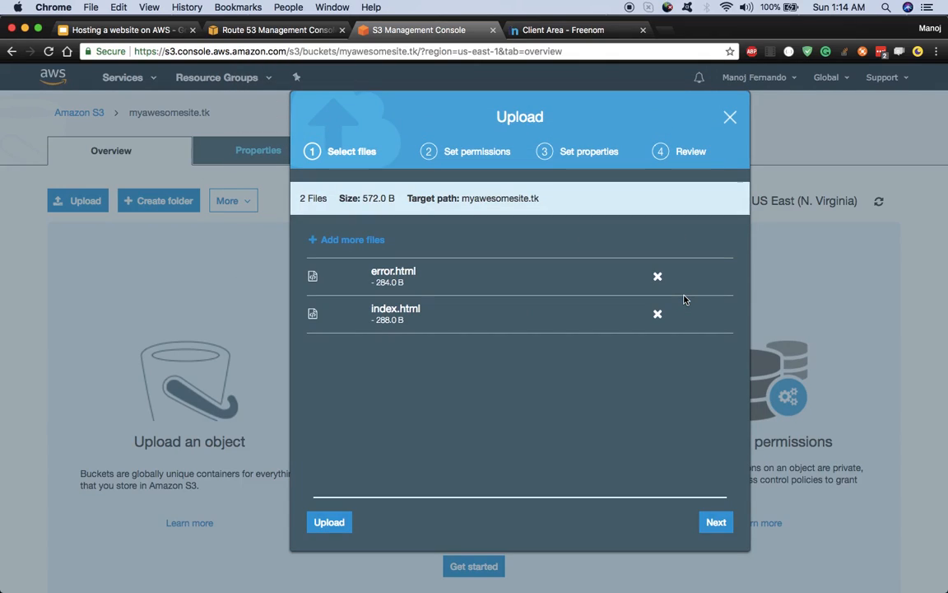
Step: Upload both files with default permissions and properties, then refresh the bucket list
click(715, 522)
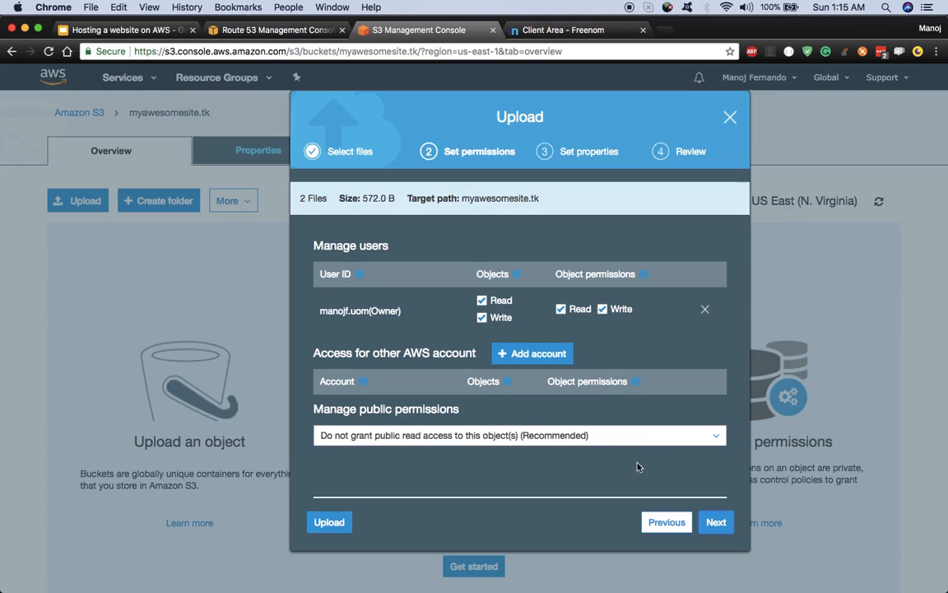
click(716, 522)
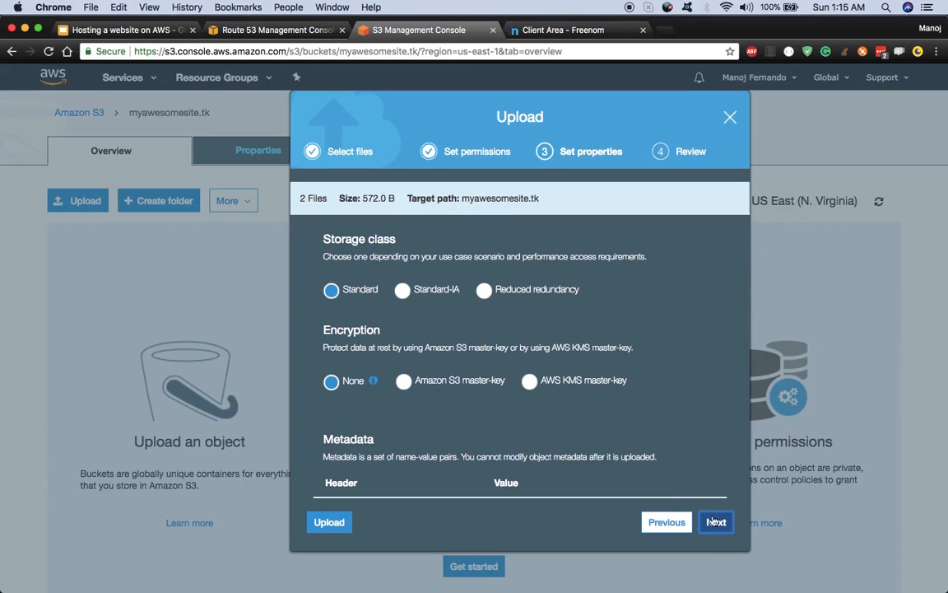
scroll(527, 489, down, 5)
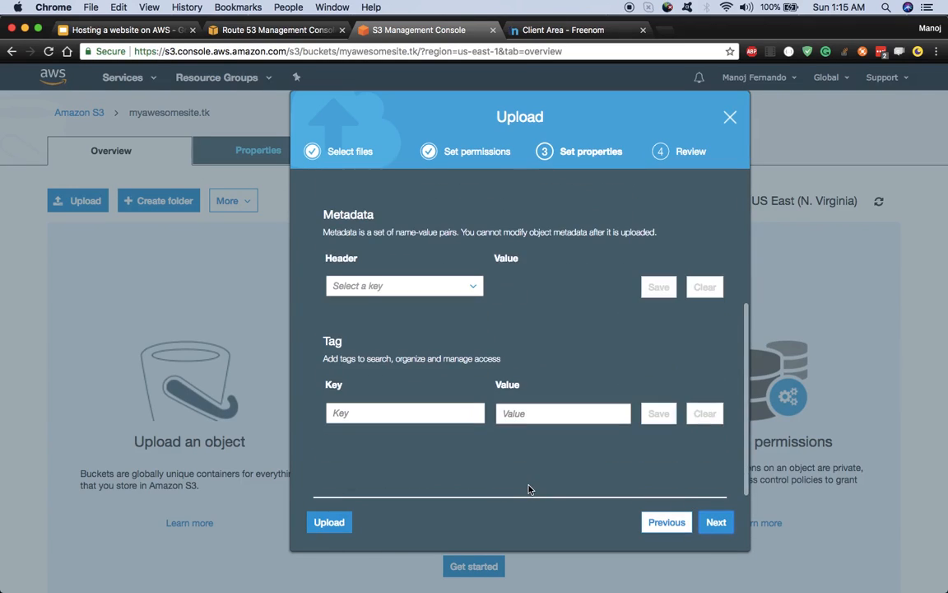
click(715, 521)
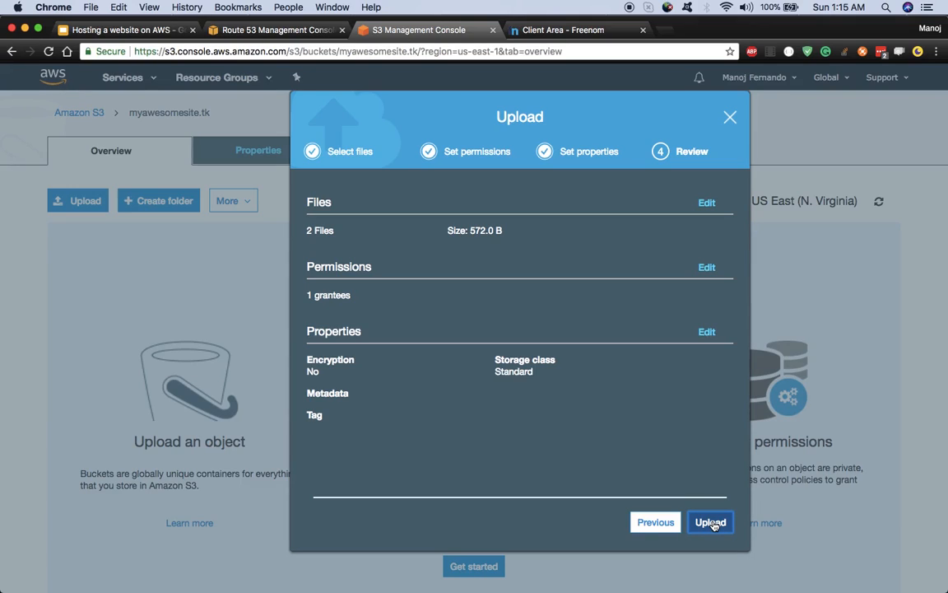
click(711, 522)
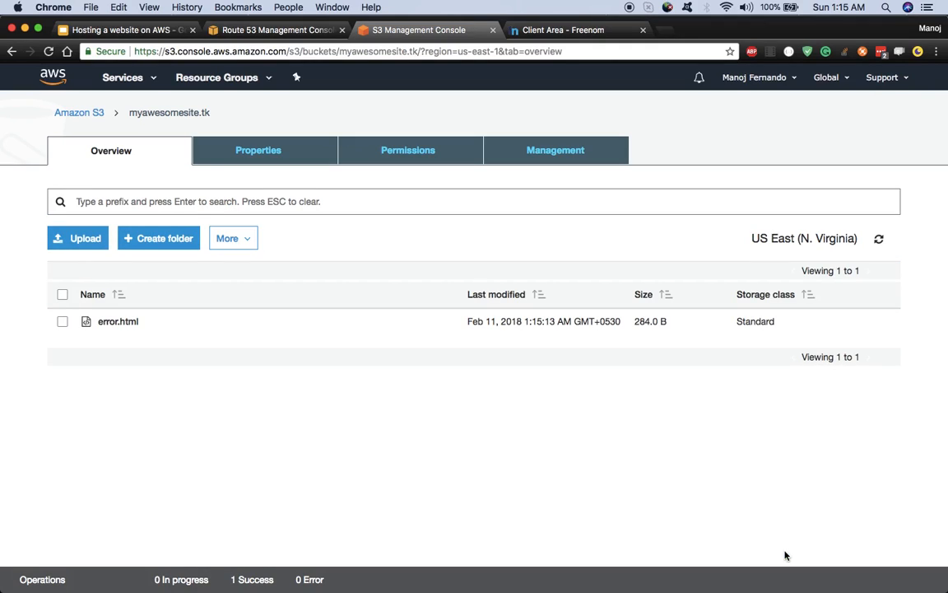
click(878, 244)
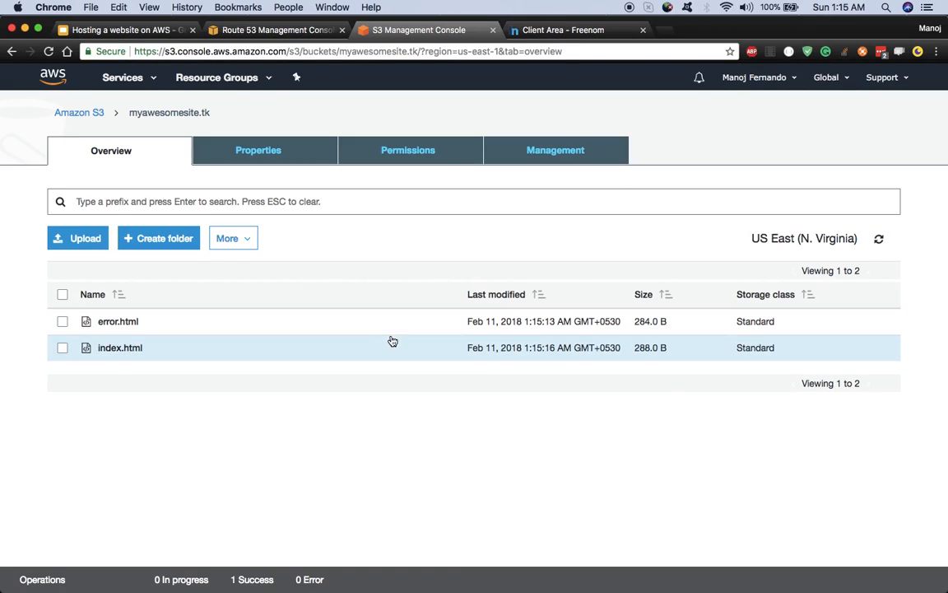
Step: Open the myawesomesite.tk static website endpoint in a new tab, see 403 Forbidden, and return to S3
click(290, 162)
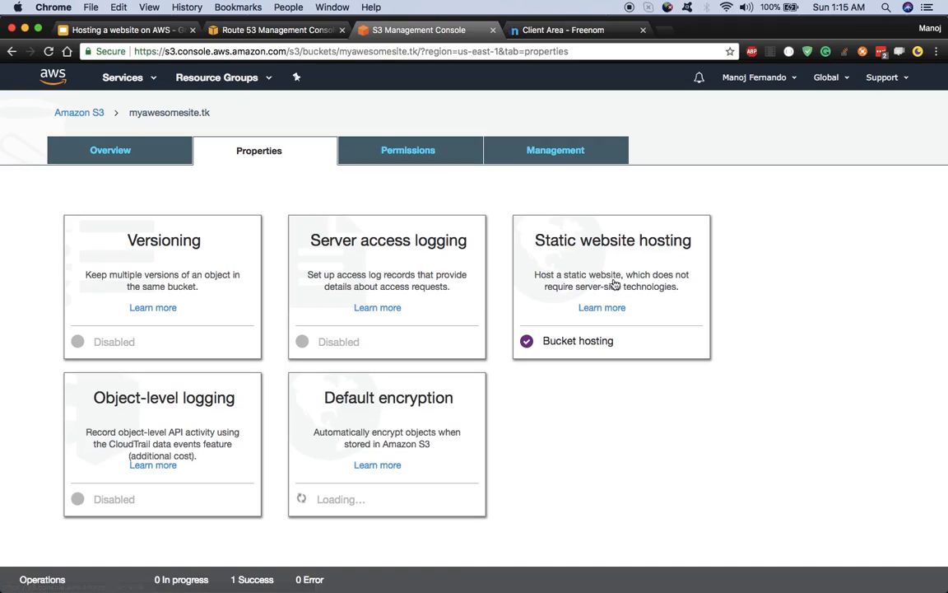
click(615, 273)
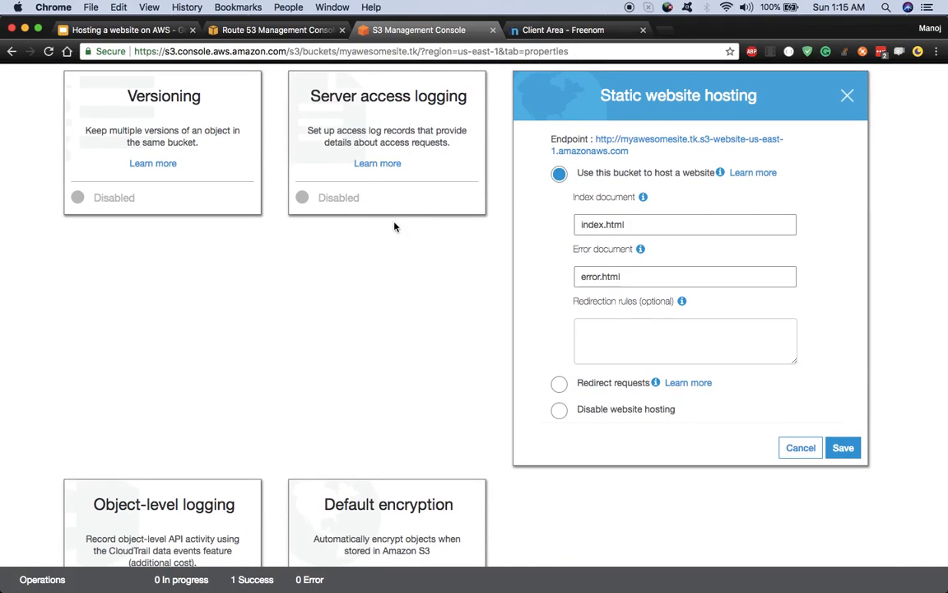
right_click(618, 145)
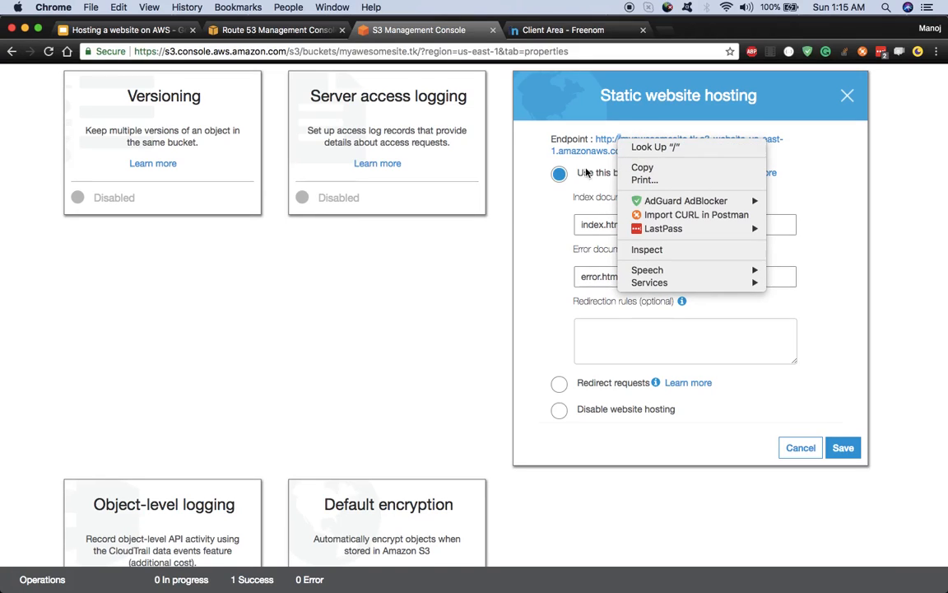
click(389, 235)
click(638, 140)
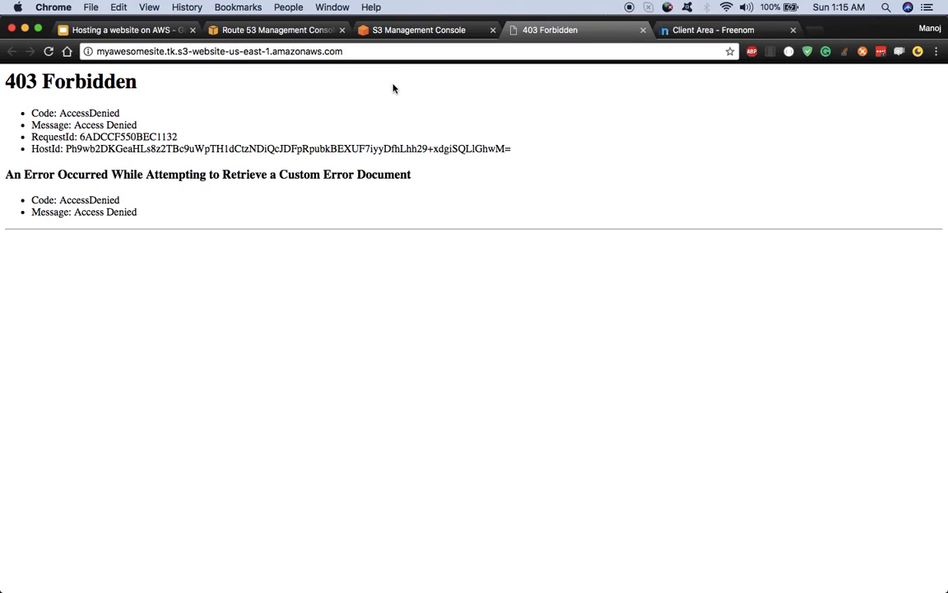
click(296, 33)
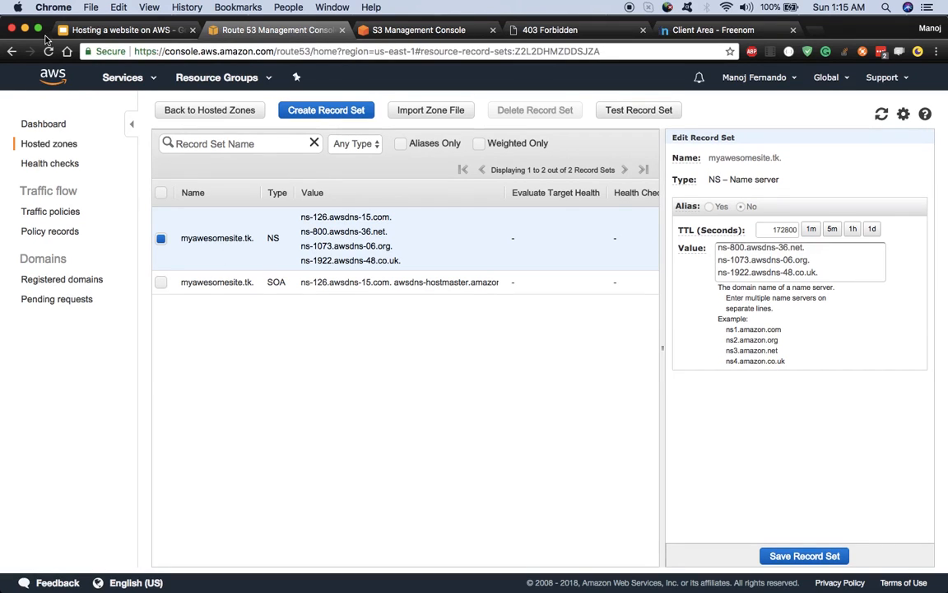
click(448, 36)
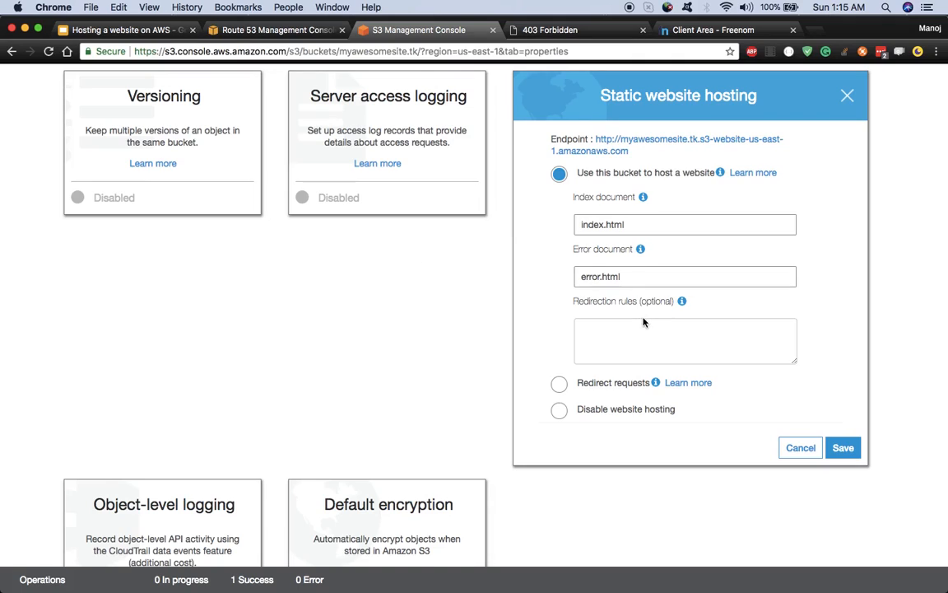
scroll(518, 358, up, 4)
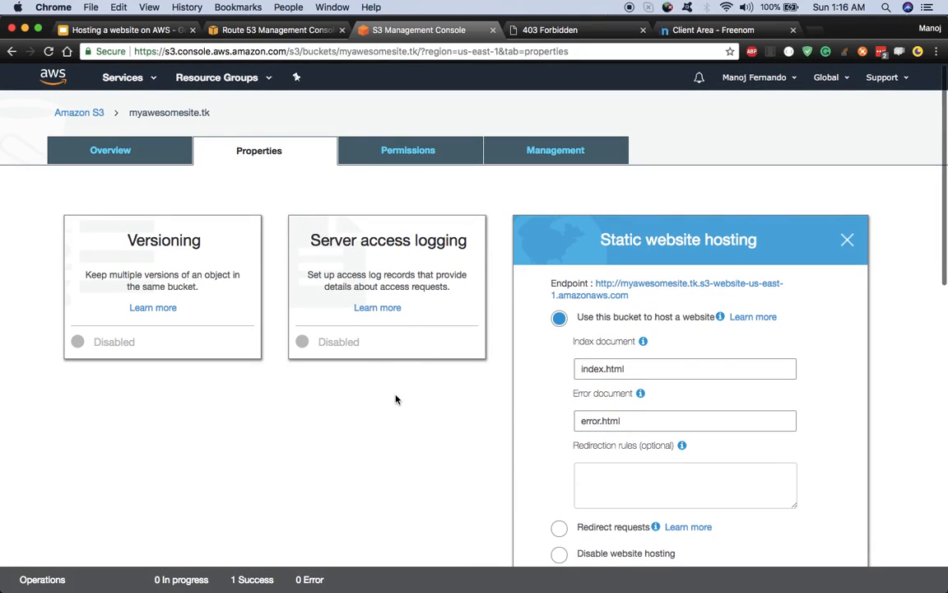
Step: Open Permissions > Bucket Policy and follow its Documentation link to the bucket policy guide
click(400, 157)
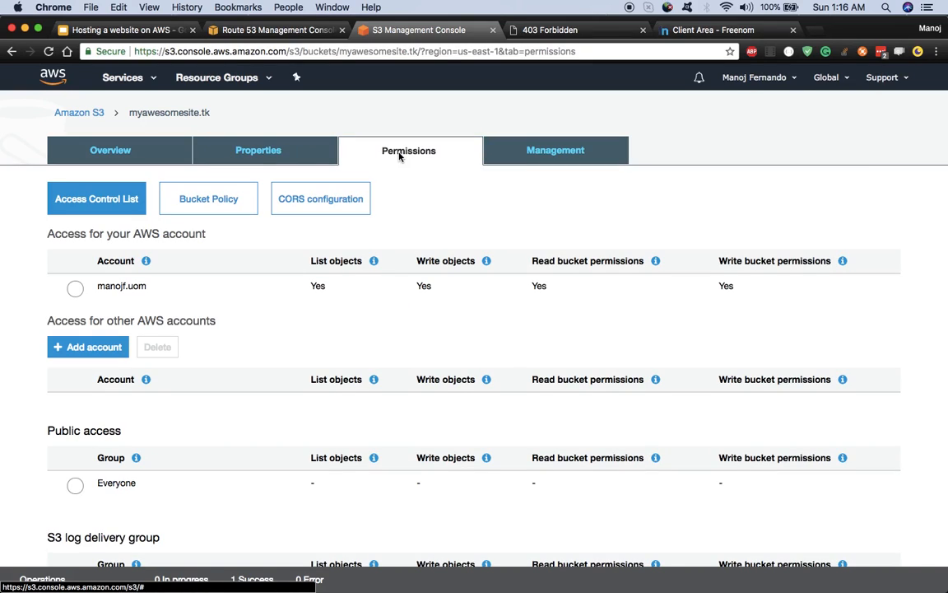
click(190, 208)
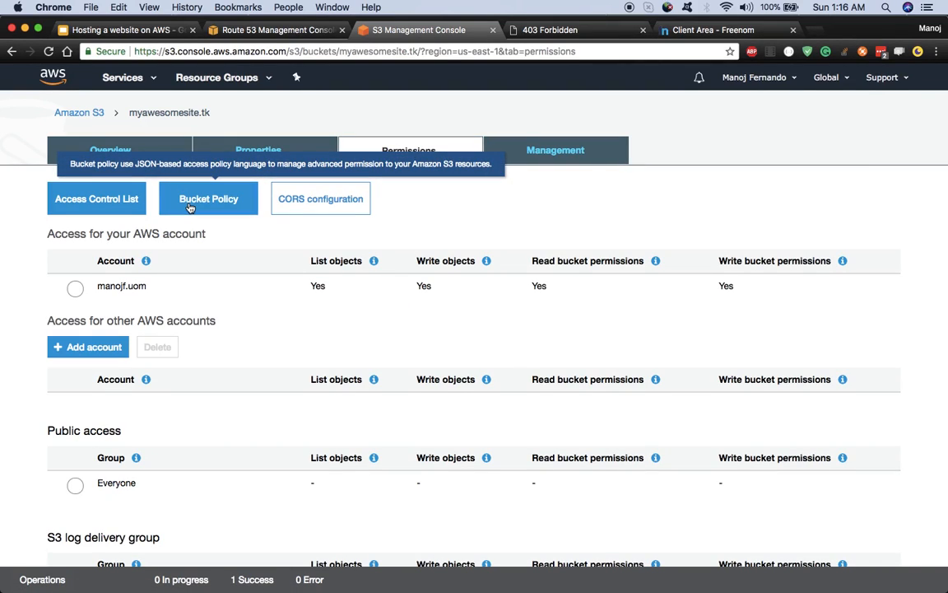
scroll(241, 392, down, 2)
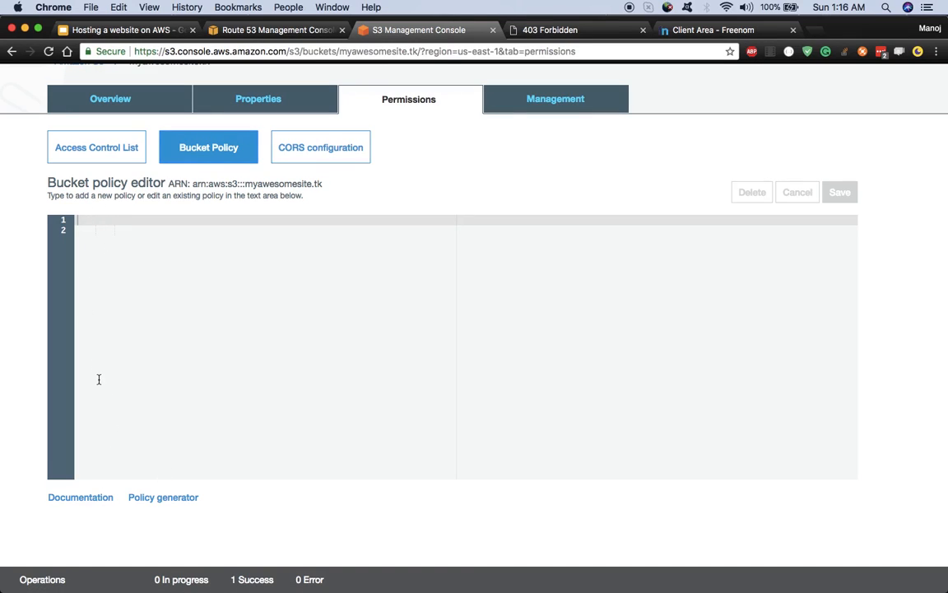
click(81, 499)
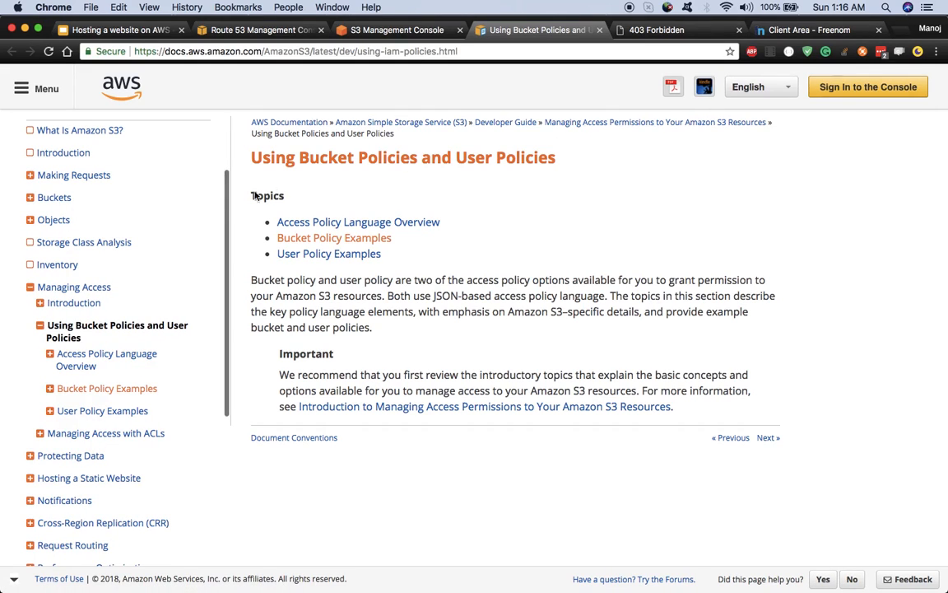
Step: Copy the 'Granting Read-Only Permission to an Anonymous User' example policy and return to S3
click(366, 240)
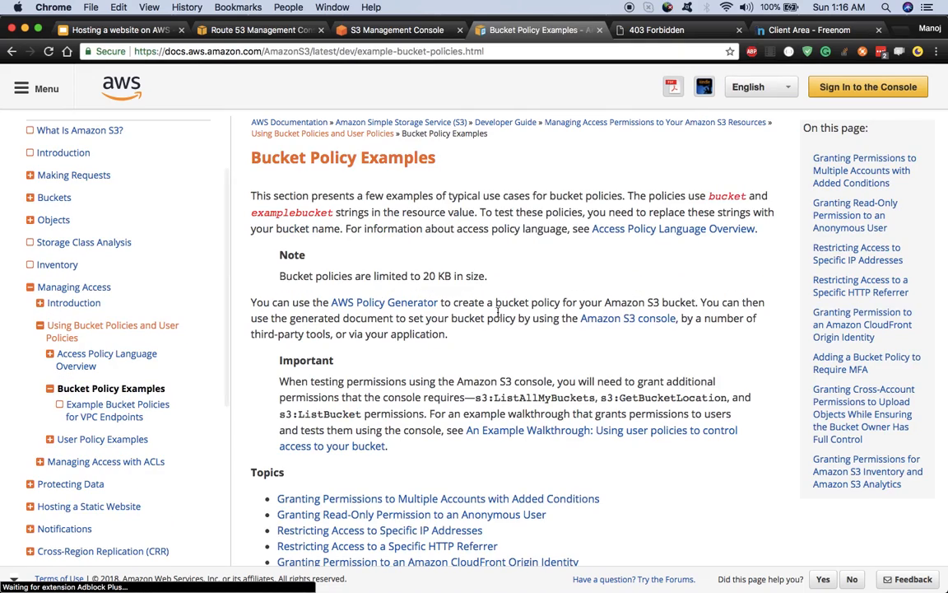
scroll(497, 311, down, 5)
scroll(497, 311, up, 2)
scroll(497, 311, down, 5)
scroll(497, 312, down, 3)
scroll(497, 311, up, 1)
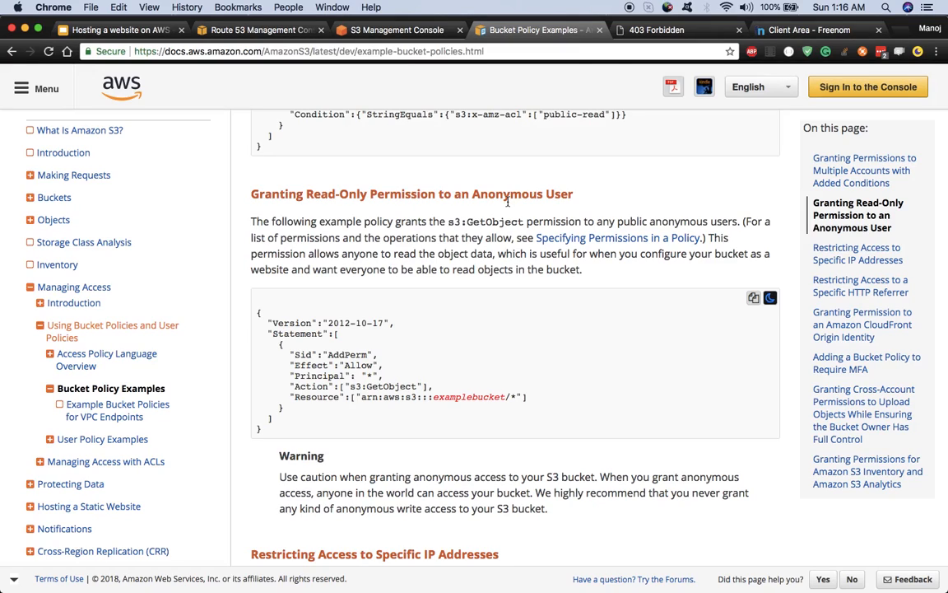
drag(264, 434, 270, 327)
right_click(270, 327)
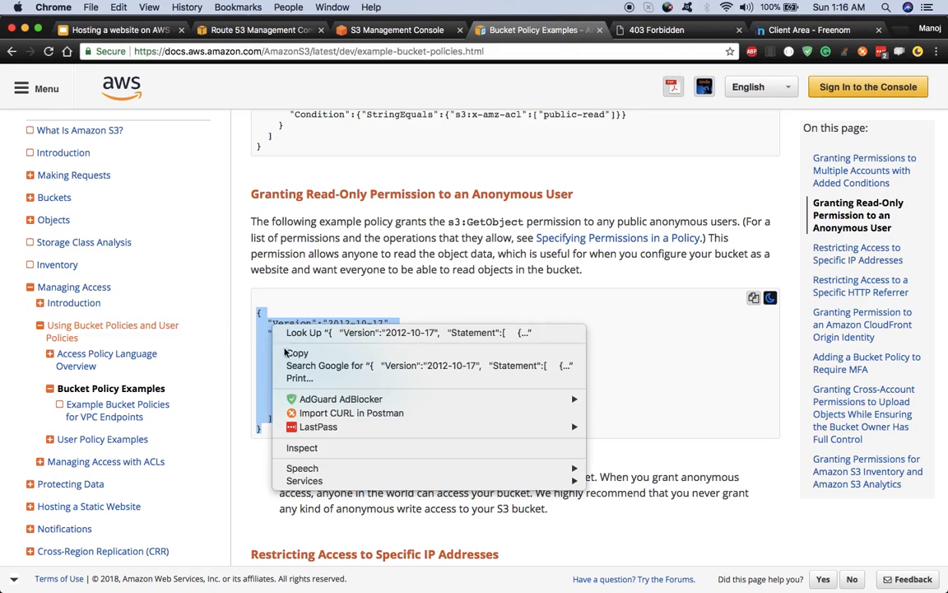
click(296, 353)
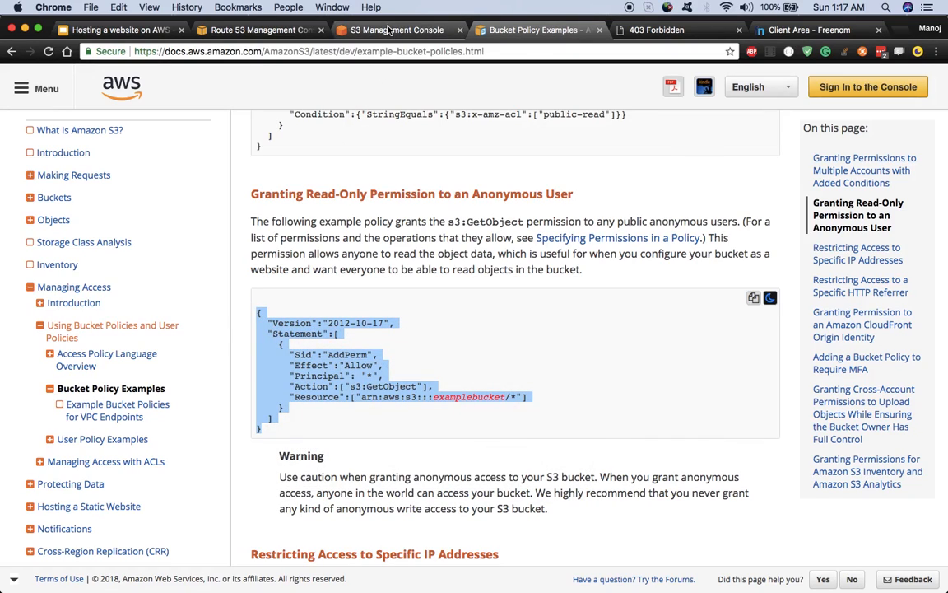
click(395, 29)
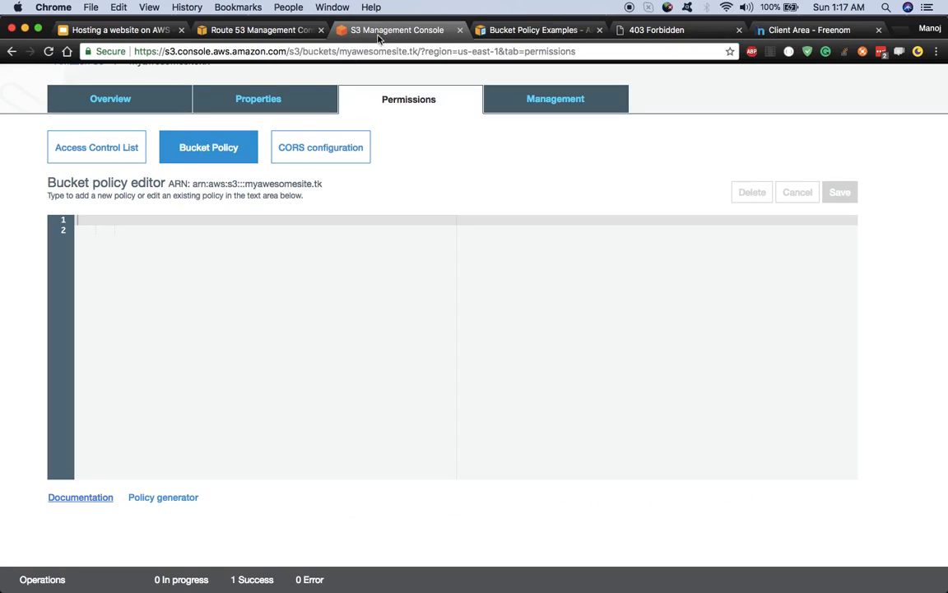
Step: Paste the example policy, replace examplebucket with myawesomesite.tk, and save the bucket policy
right_click(103, 223)
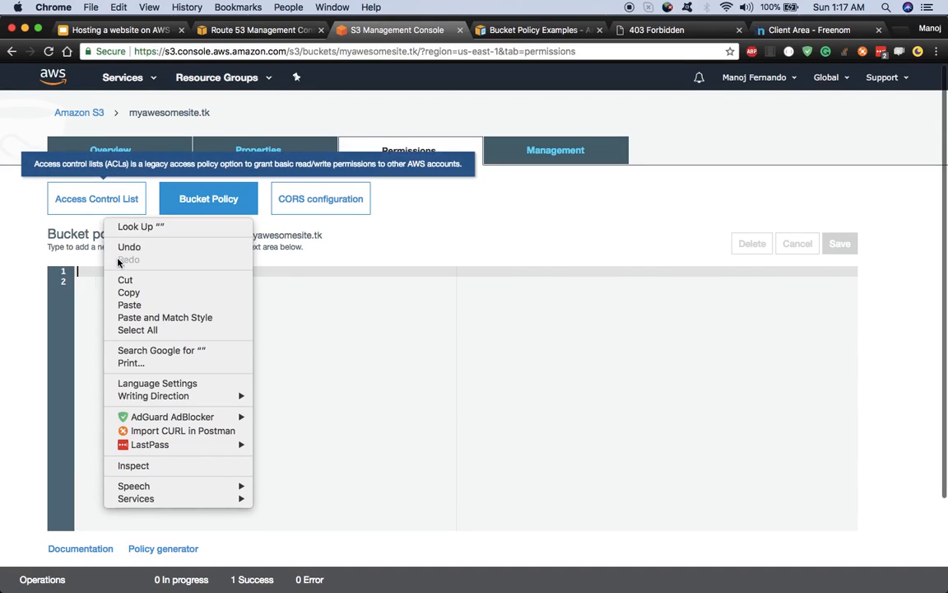
click(135, 305)
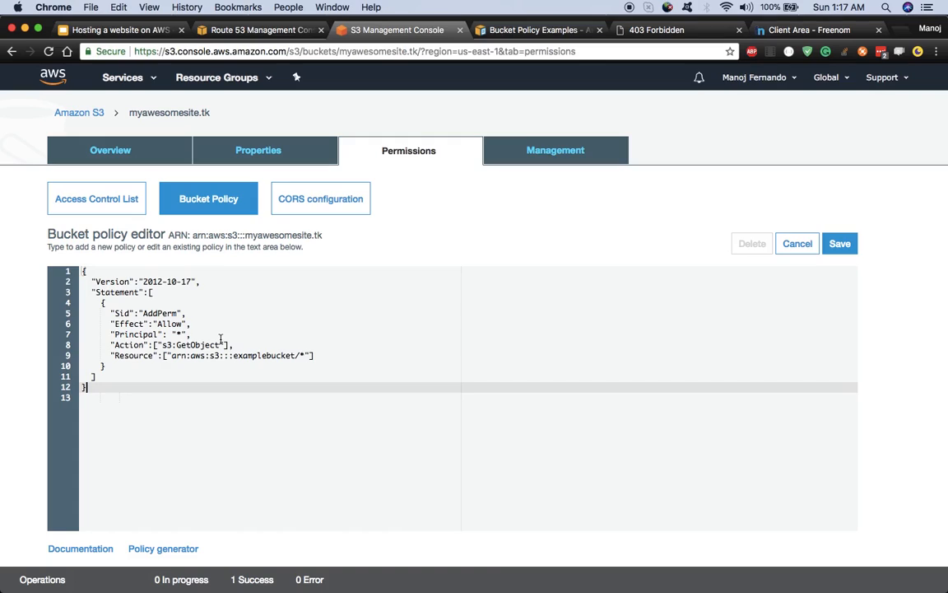
double_click(267, 356)
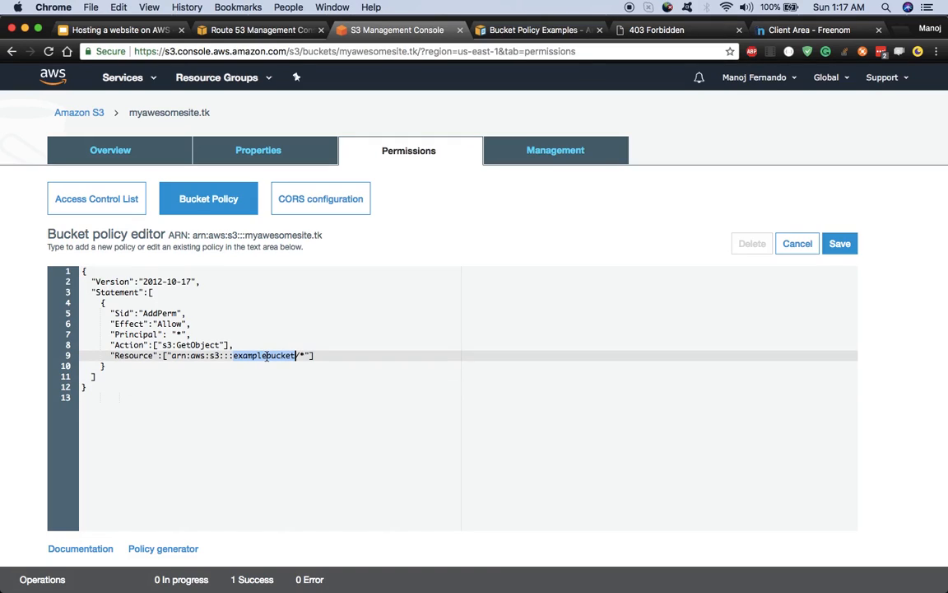
key(BackSpace)
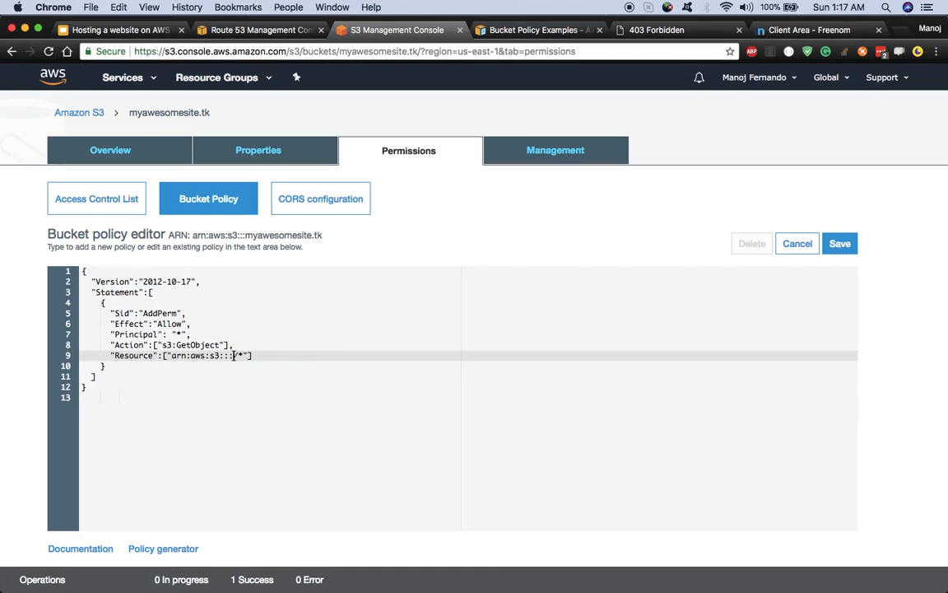
drag(213, 114, 129, 80)
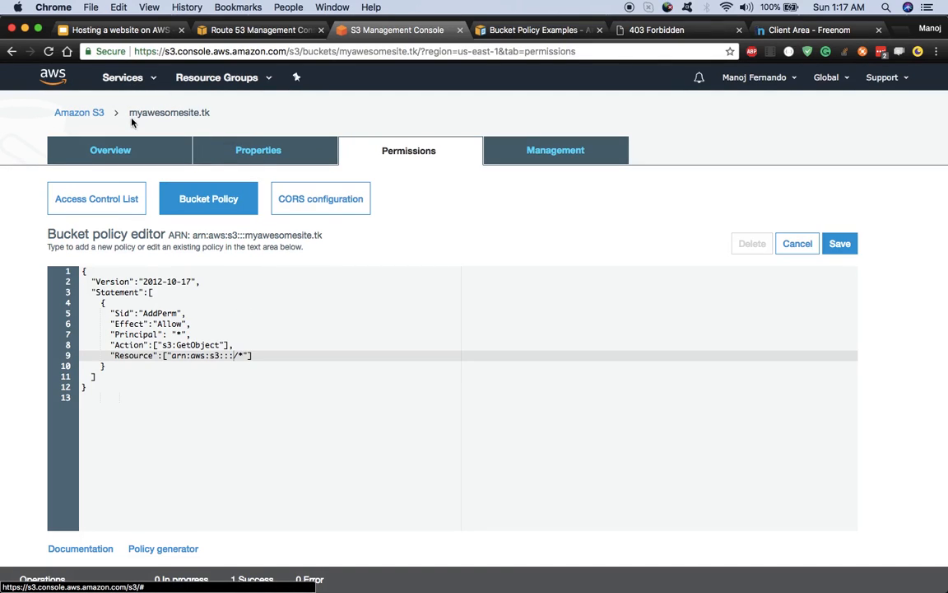
drag(332, 237, 245, 235)
click(235, 356)
key(cmd+v)
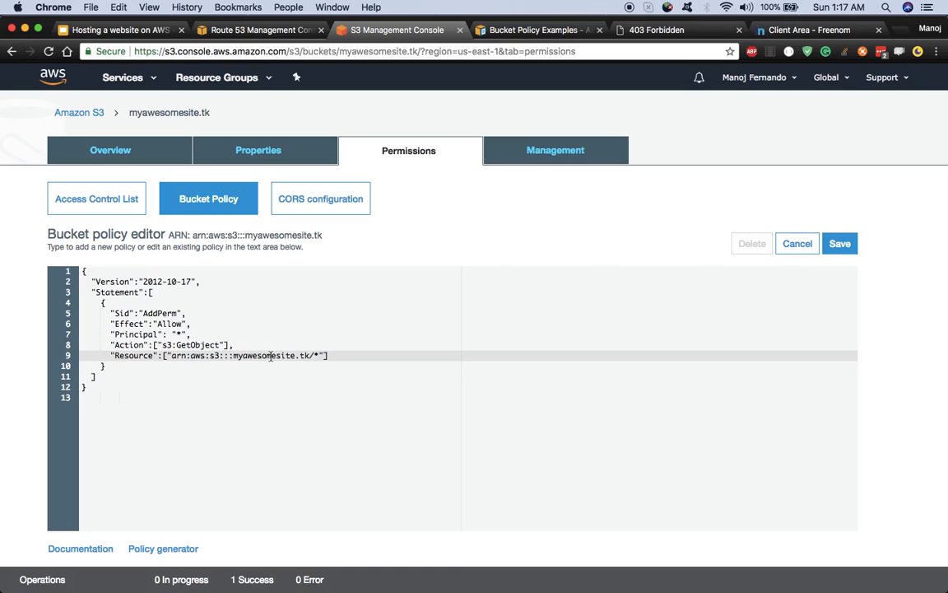
click(843, 249)
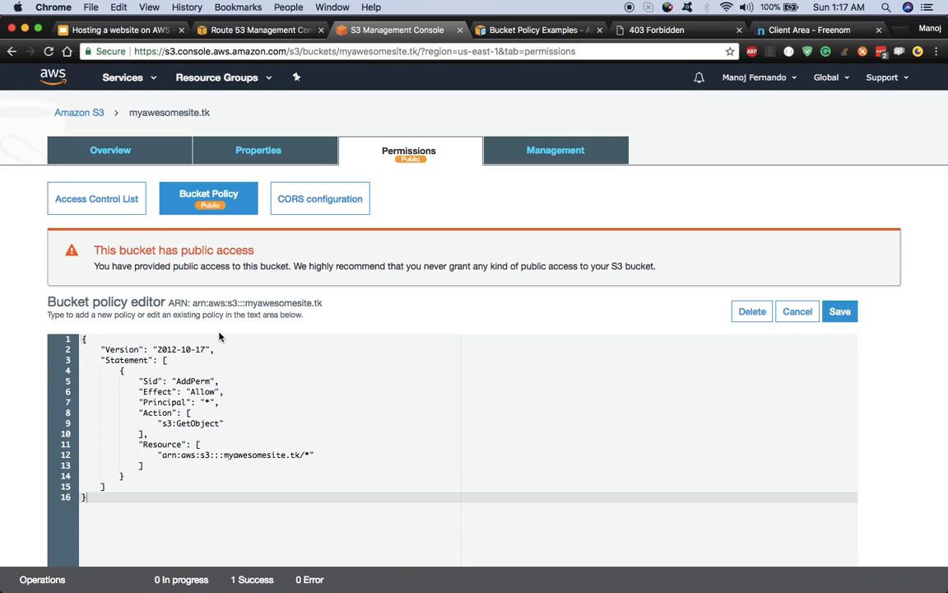
Step: Reopen the bucket's website endpoint from Static website hosting in a new tab
click(262, 156)
click(525, 230)
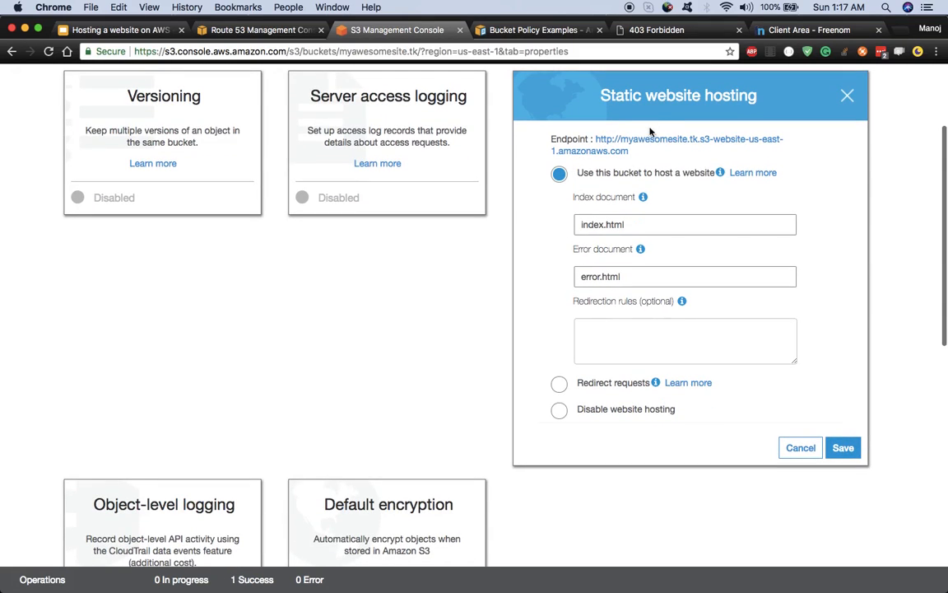
scroll(283, 338, up, 3)
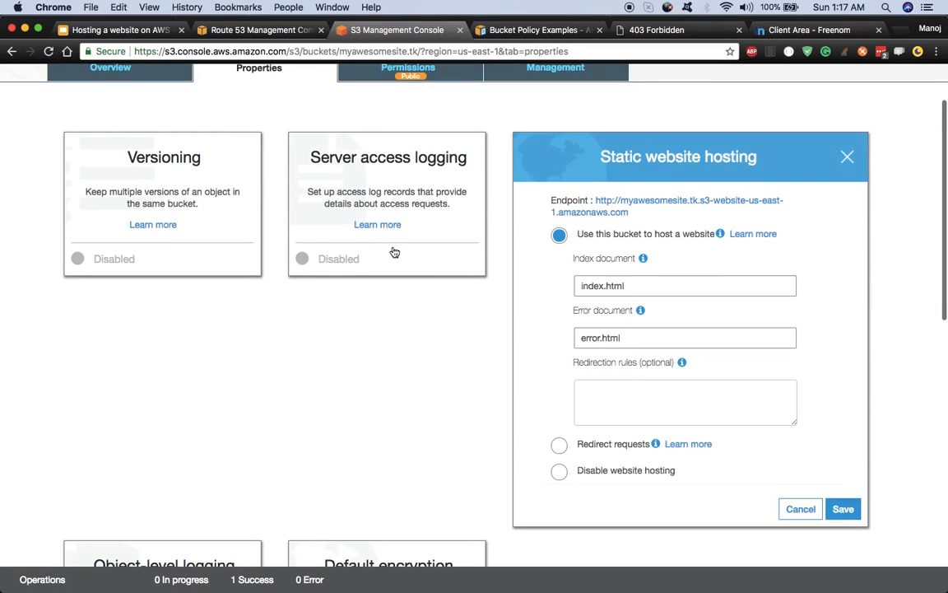
scroll(394, 252, down, 1)
click(613, 301)
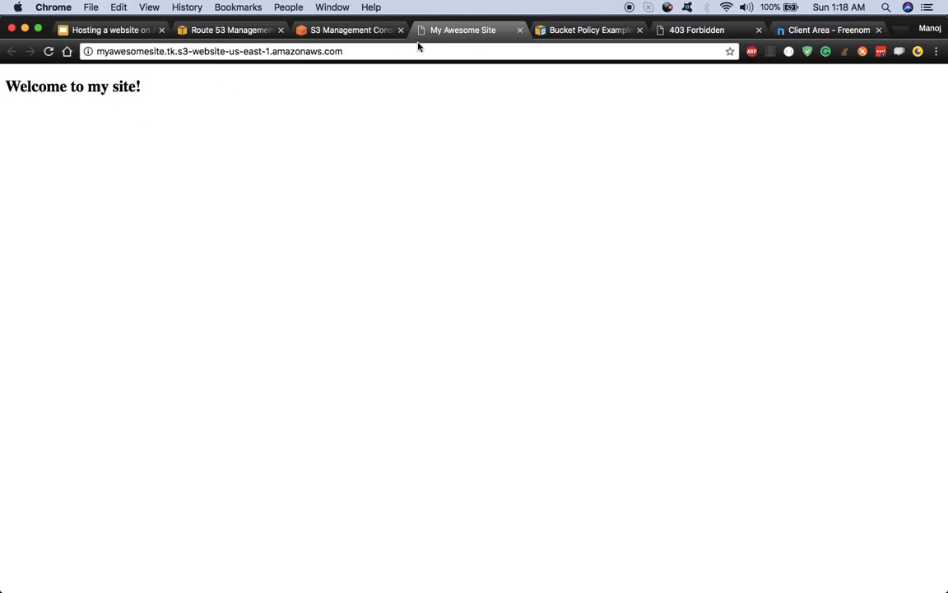
Step: Test the endpoint with a nonexistent /something path, then with /index.html
click(349, 51)
click(348, 52)
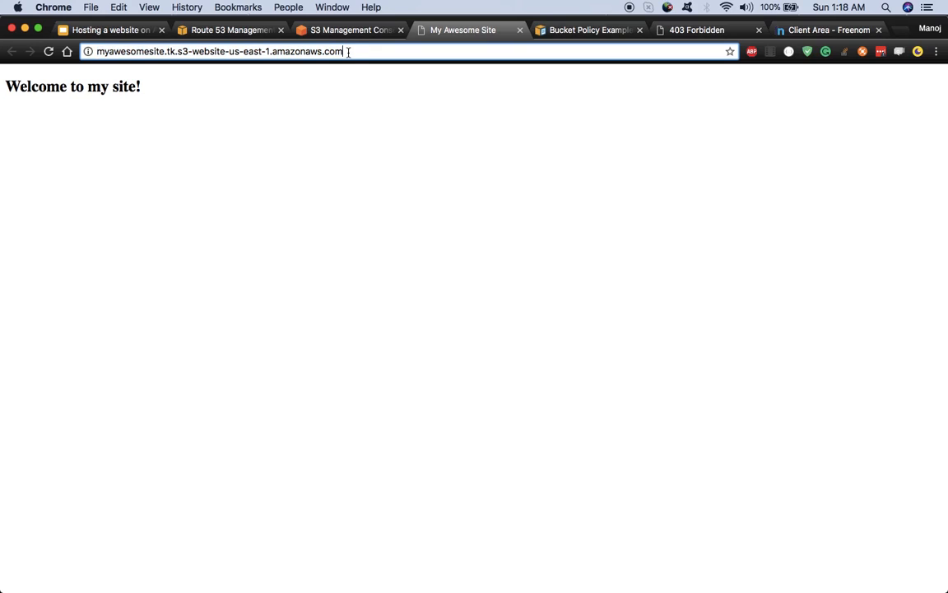
text(/)
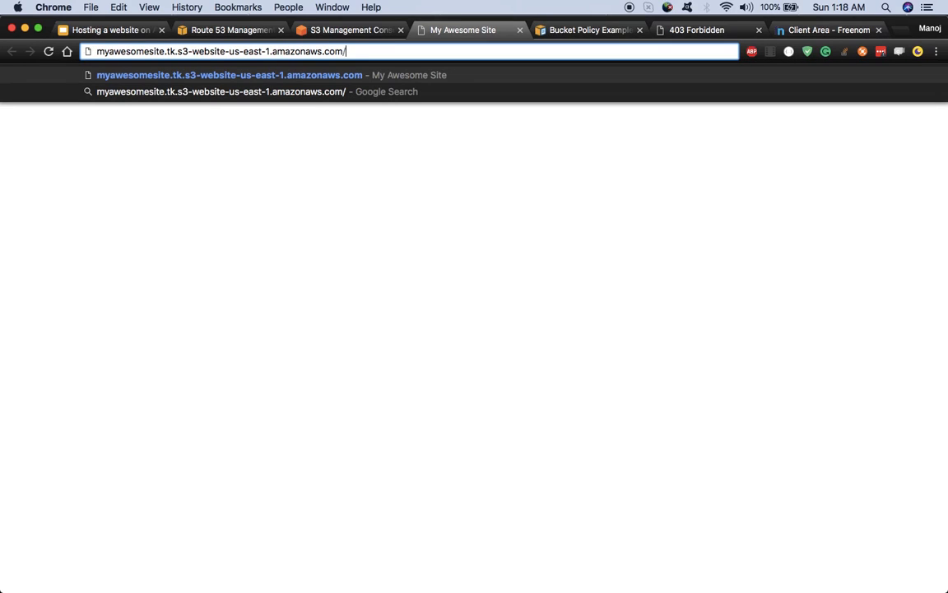
text(something)
key(Return)
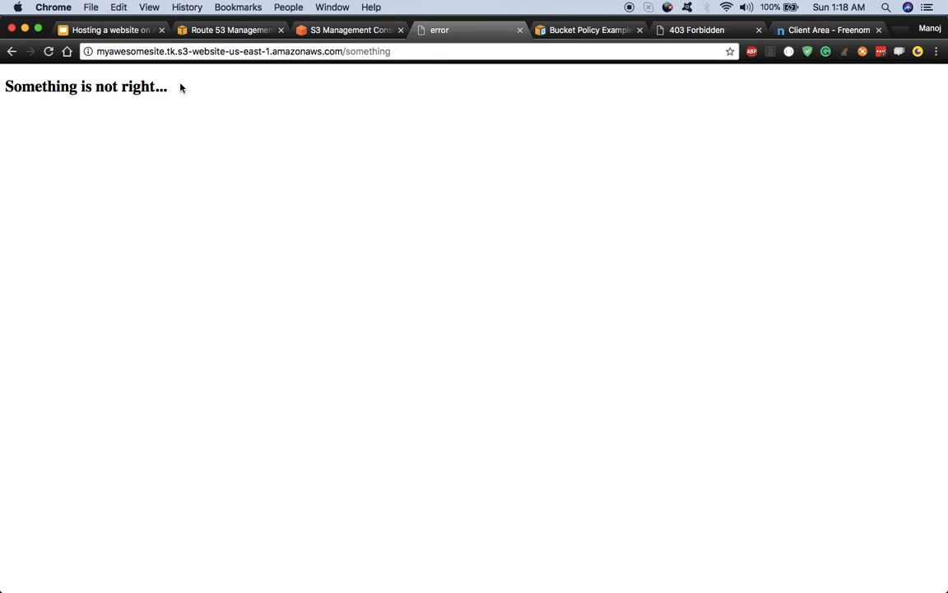
double_click(373, 52)
text(index.html)
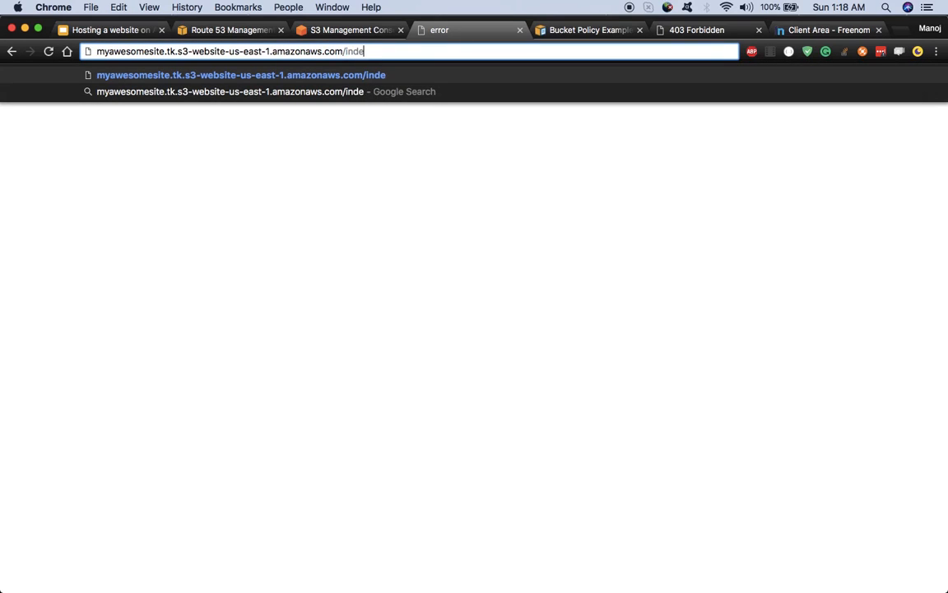
key(Return)
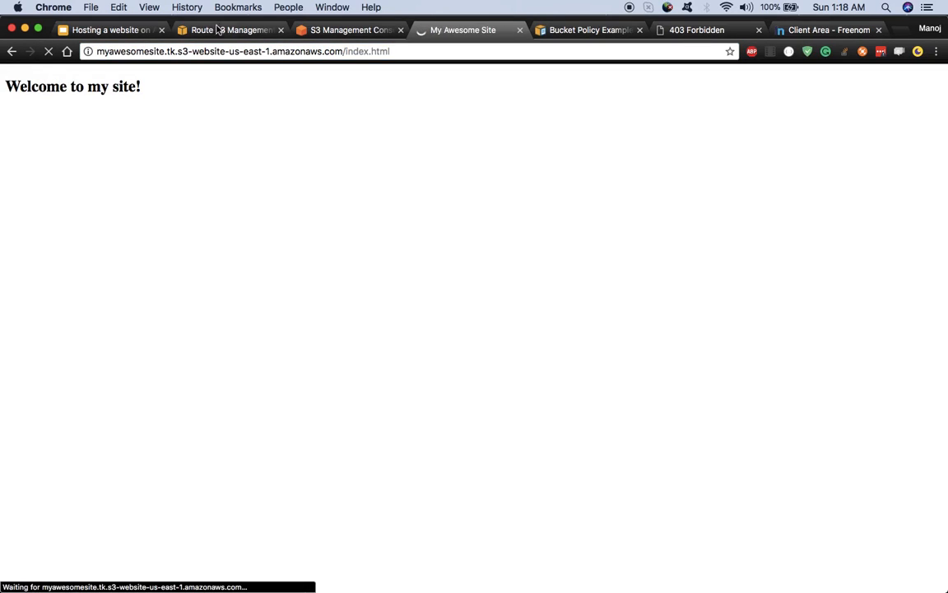
Step: Load the bare endpoint showing 'Welcome to my site!' and return to the hosting slides
click(395, 52)
click(395, 52)
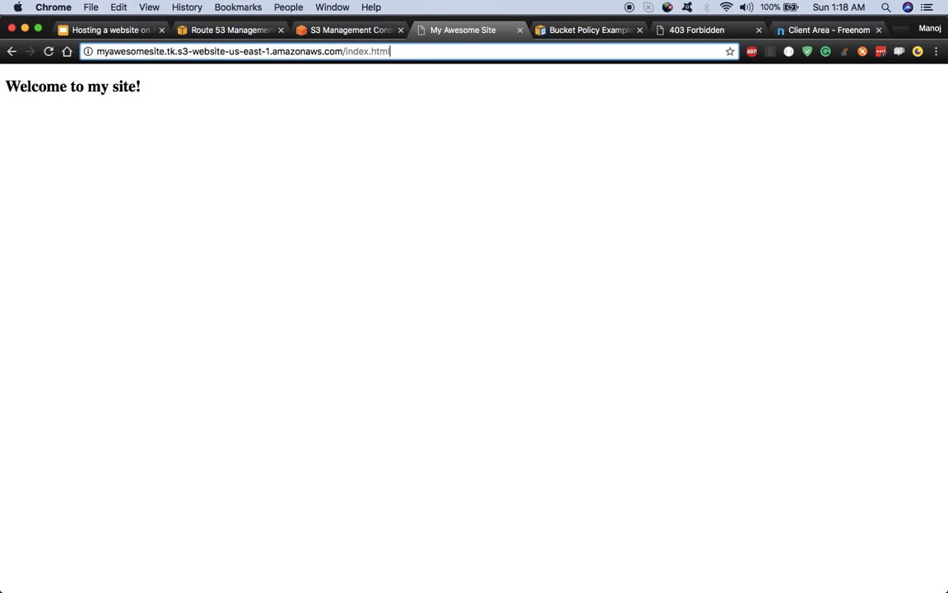
key(BackSpace)
key(BackSpace)
key(BackSpace)
key(BackSpace)
key(BackSpace)
key(BackSpace)
key(BackSpace)
key(BackSpace)
key(BackSpace)
key(BackSpace)
key(BackSpace)
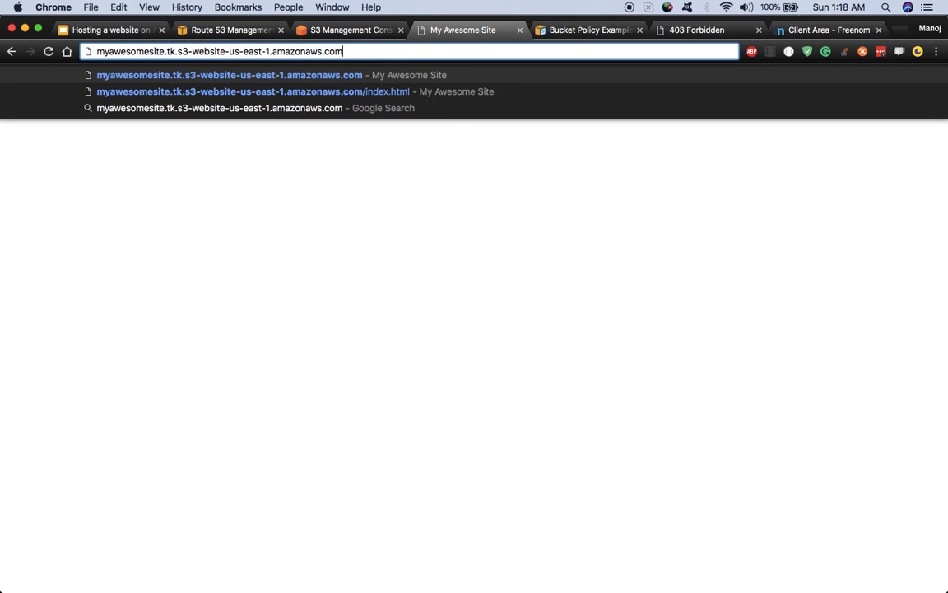
key(Return)
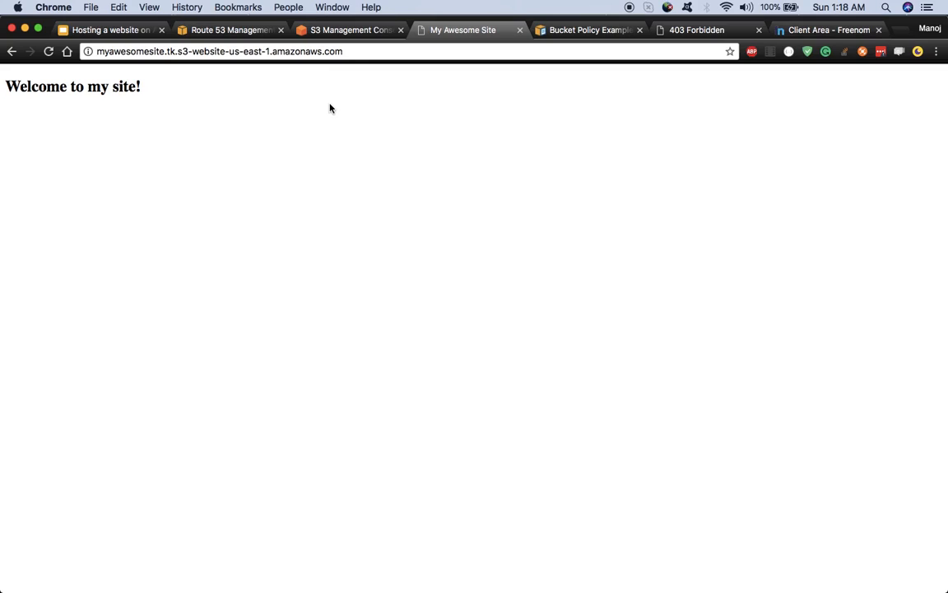
click(106, 36)
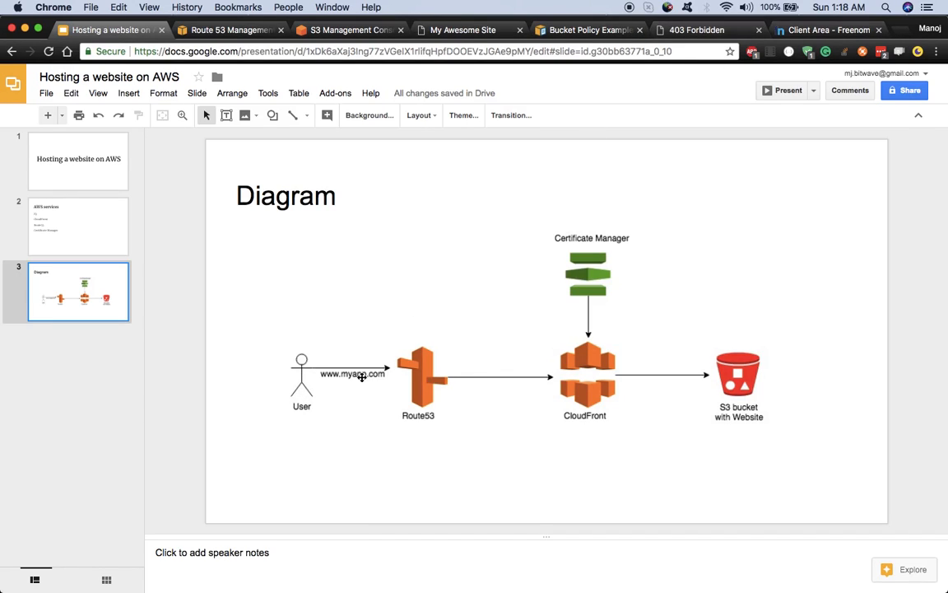
Step: Glance at the S3 and live site tabs, then the diagram slides, ending on Route 53 record sets
click(365, 31)
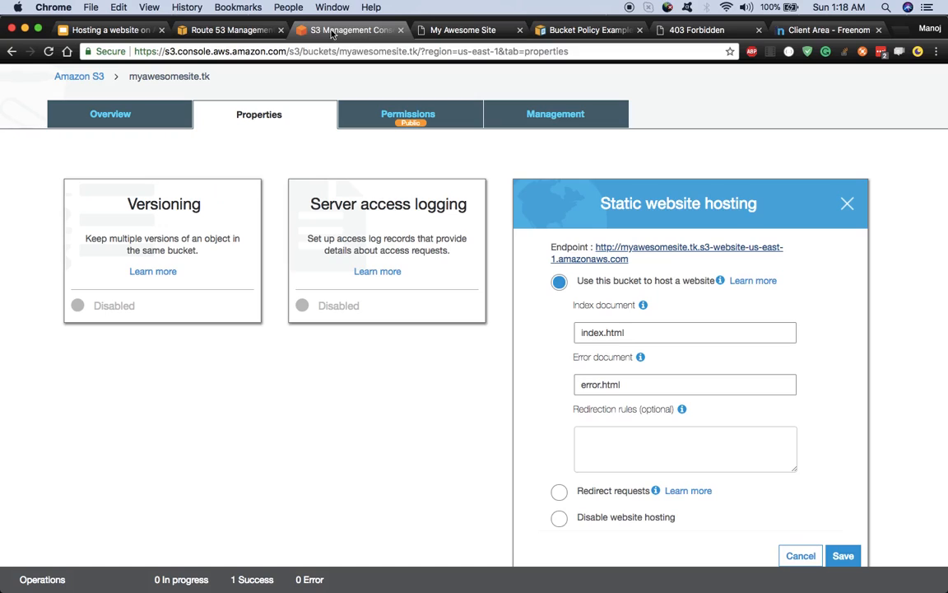
click(474, 31)
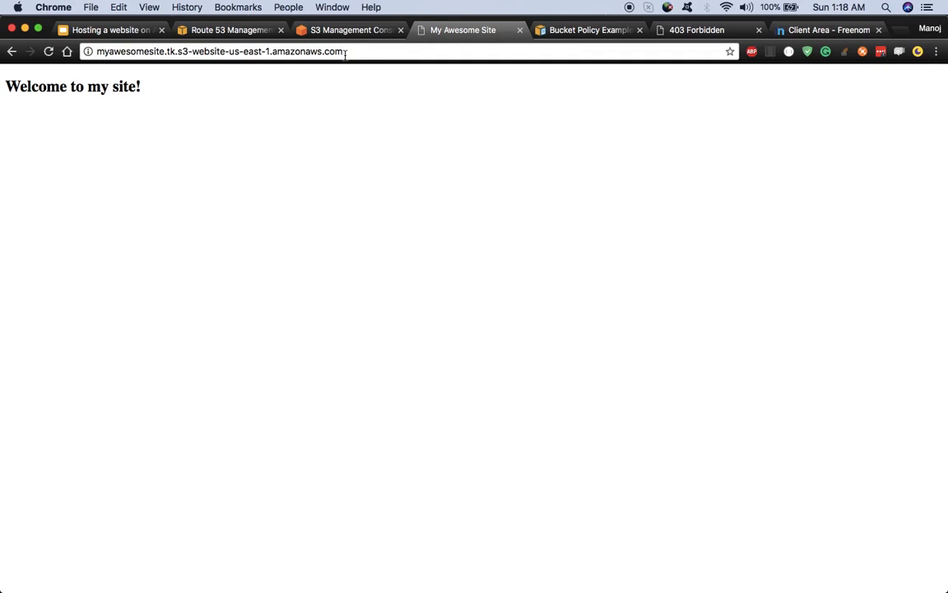
click(116, 33)
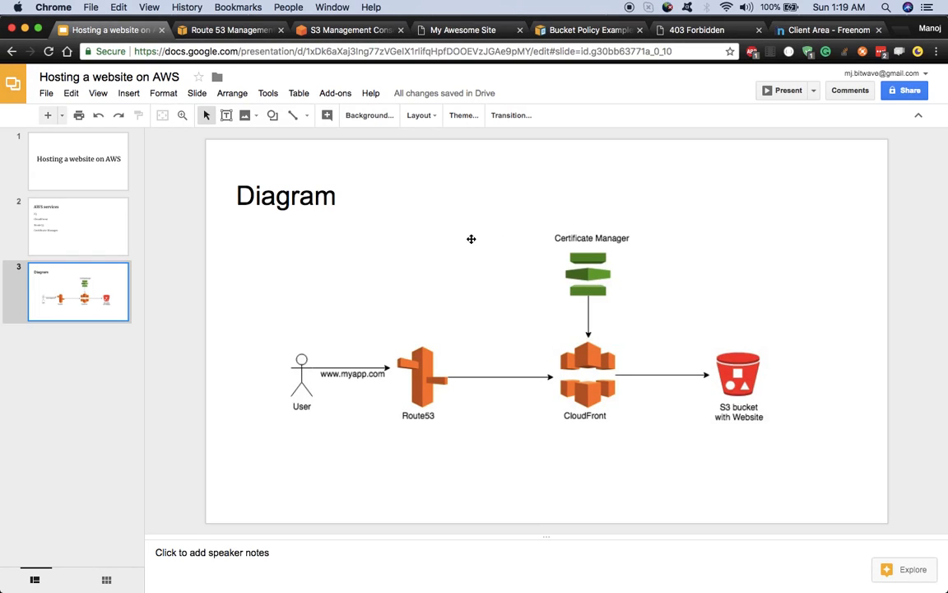
click(235, 32)
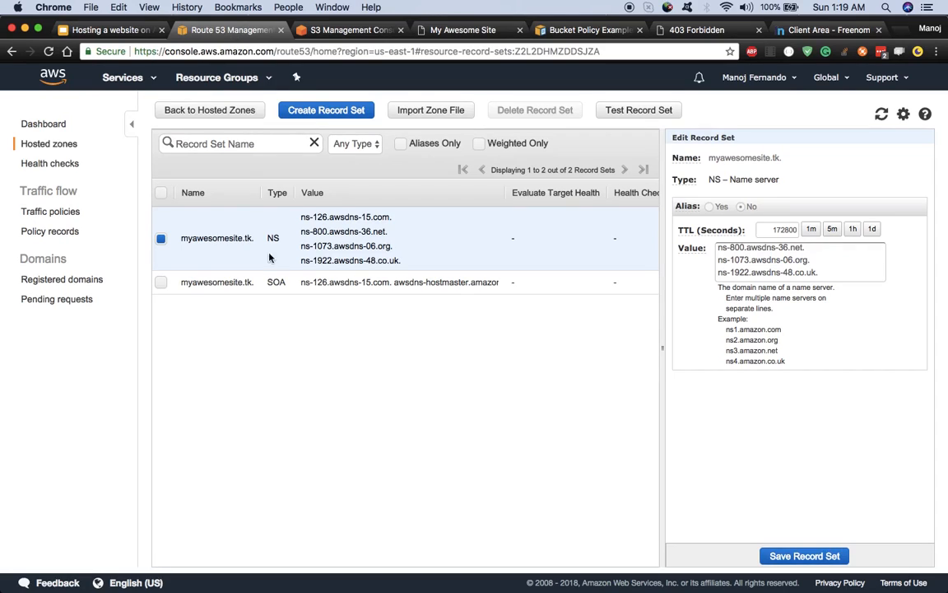
Step: Find CloudFront in the Services search, open it in a new tab and start creating a distribution
click(151, 77)
double_click(207, 126)
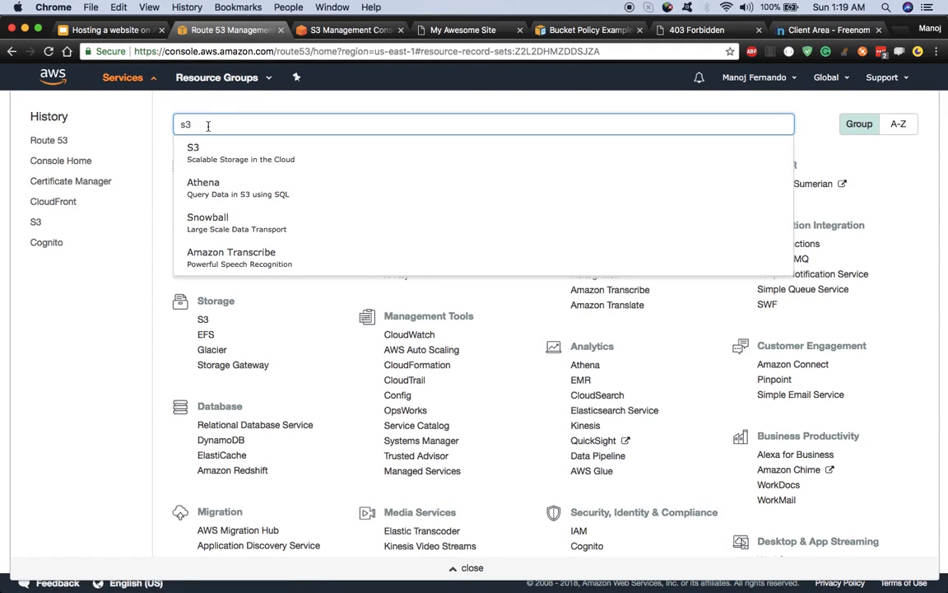
key(BackSpace)
text(cl)
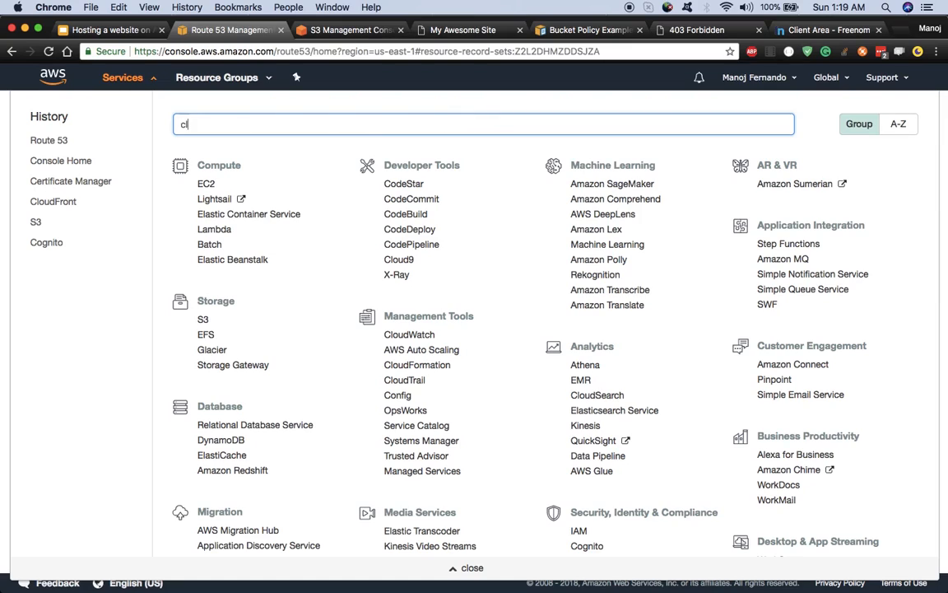
text(oudfron)
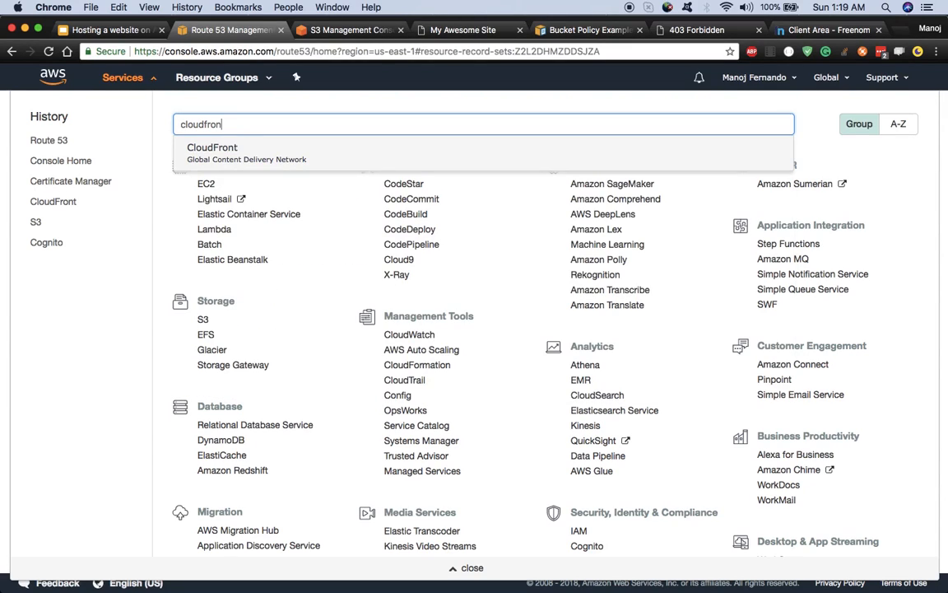
right_click(215, 149)
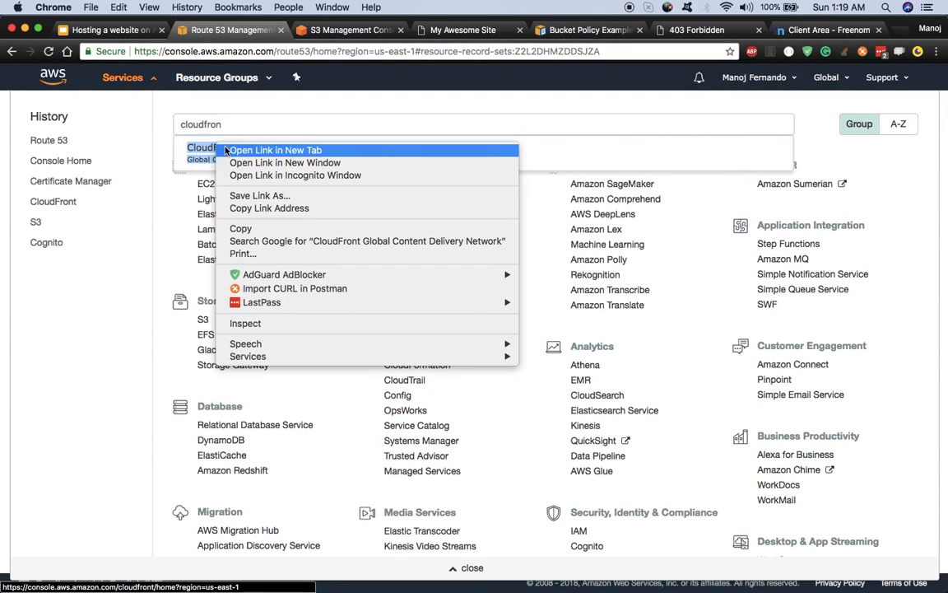
click(247, 151)
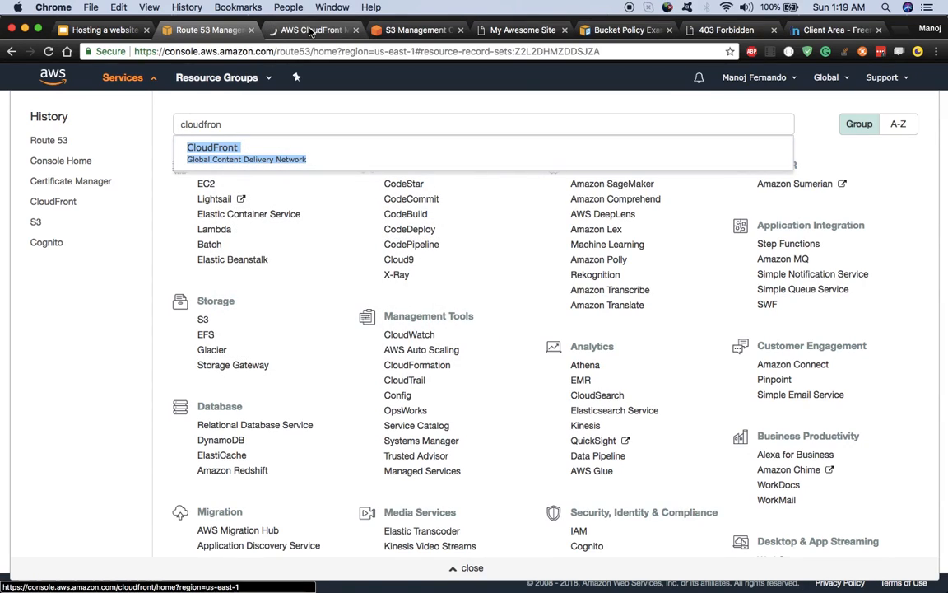
click(311, 30)
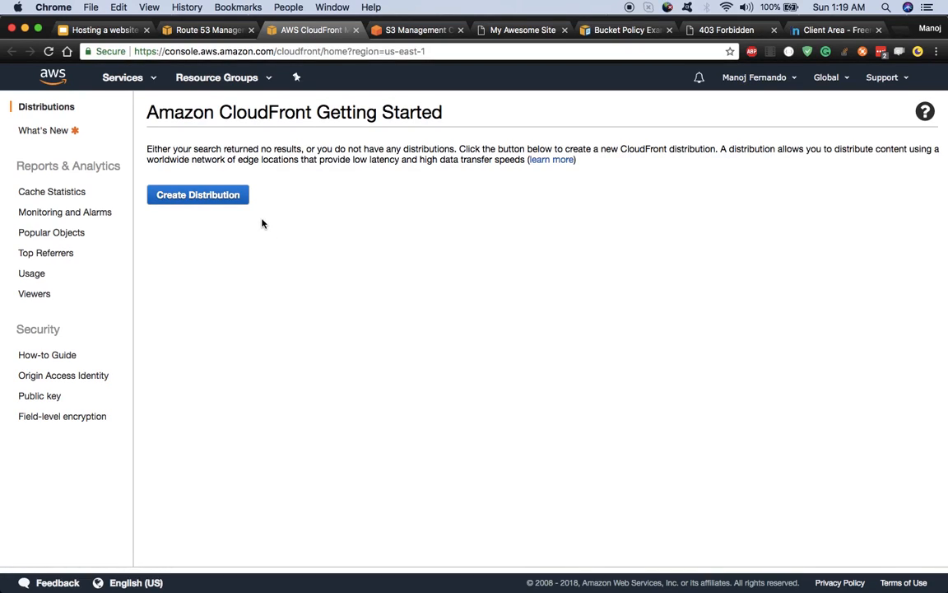
click(206, 204)
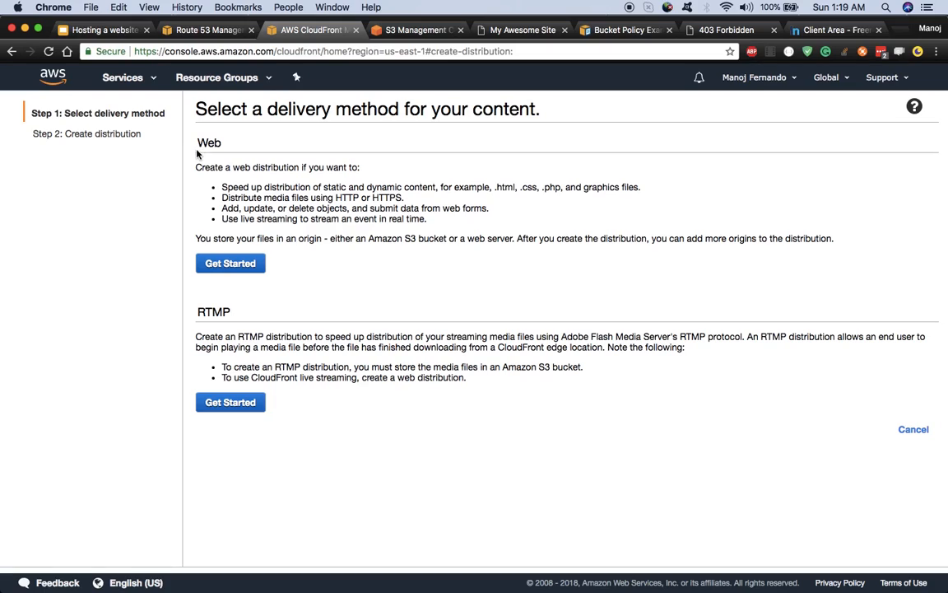
Step: Choose the Web delivery method, reach the origin form, then return to the bucket's website hosting settings
click(224, 264)
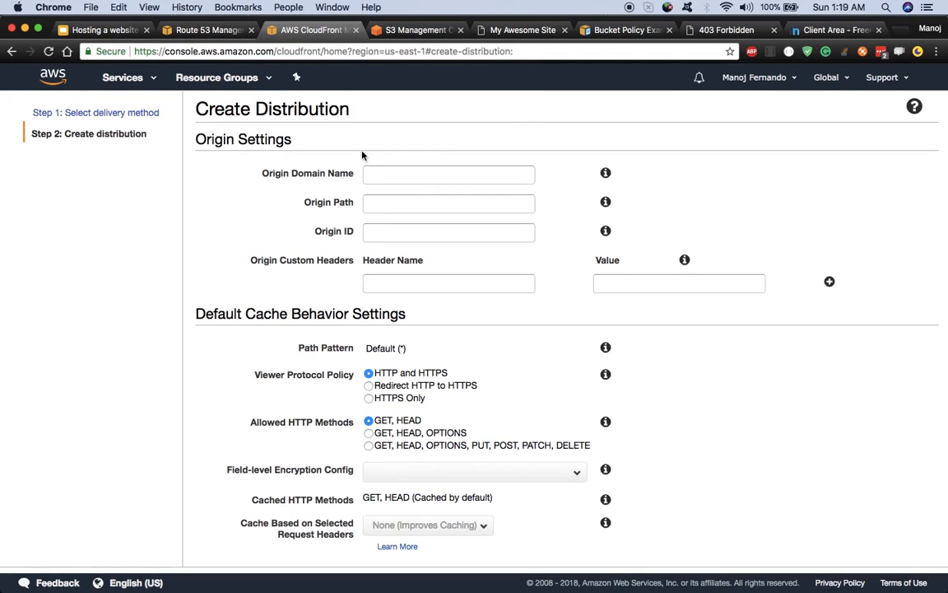
click(381, 175)
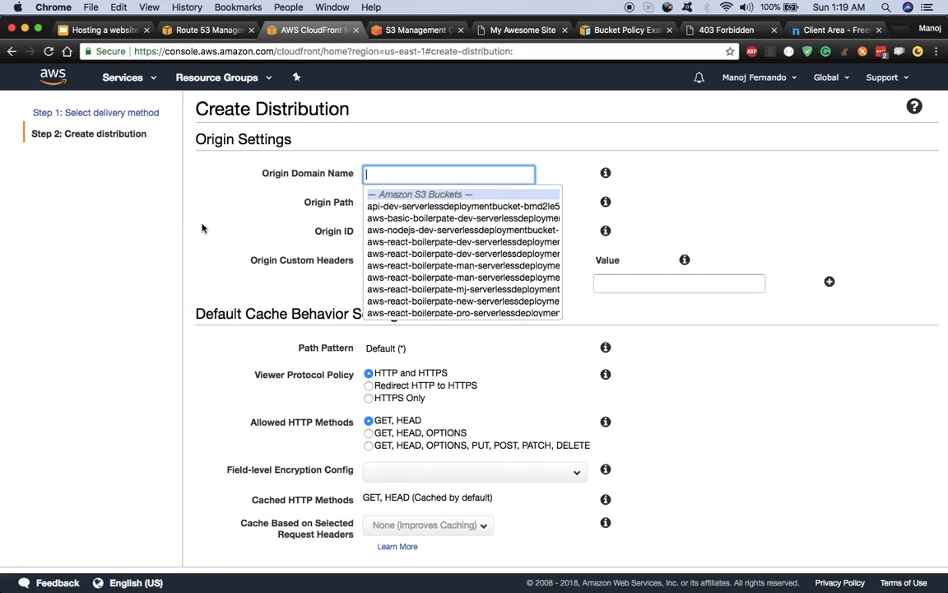
click(328, 200)
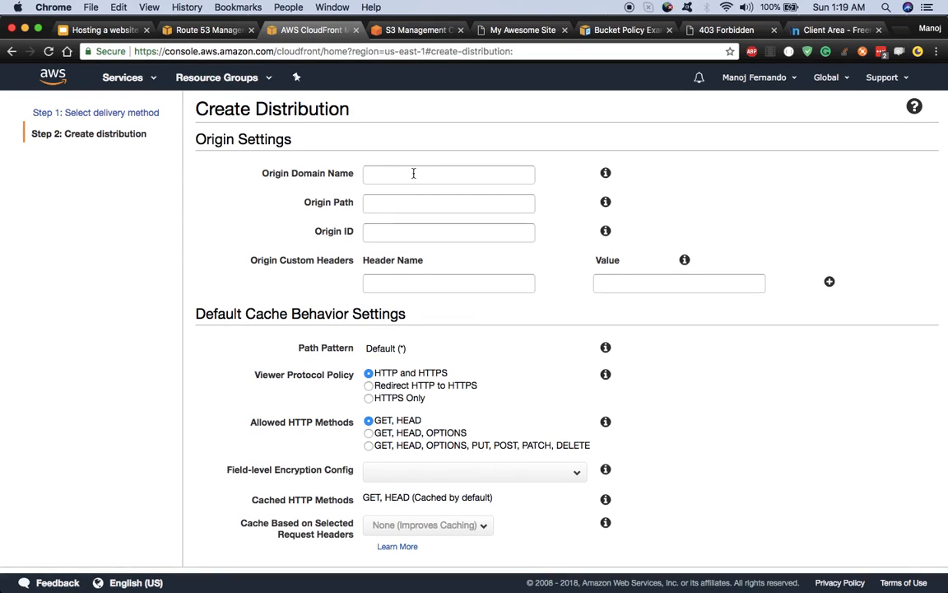
click(102, 31)
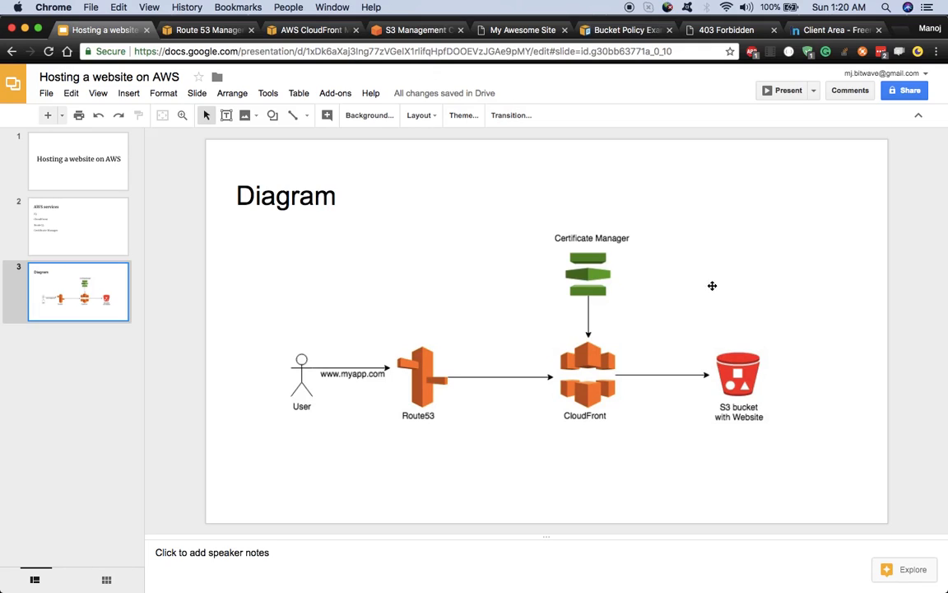
click(428, 31)
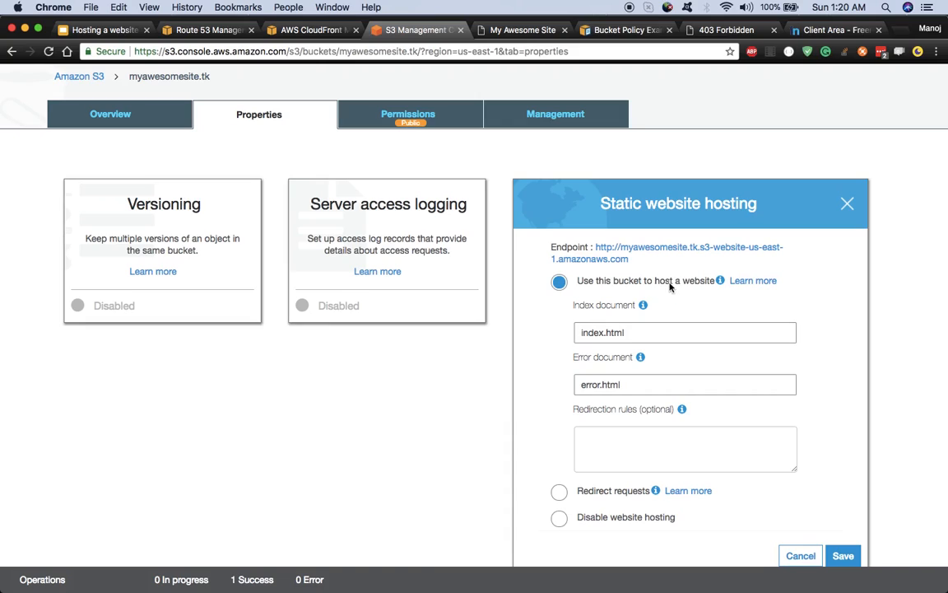
Step: Copy the bucket's S3 website endpoint and paste it into CloudFront's Origin Domain Name field
drag(593, 248, 634, 247)
right_click(635, 247)
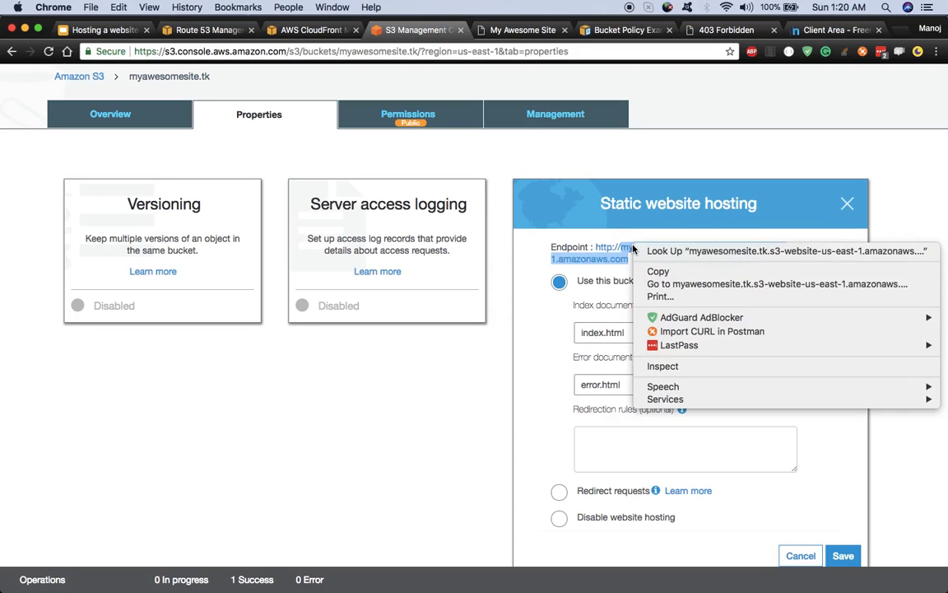
click(656, 272)
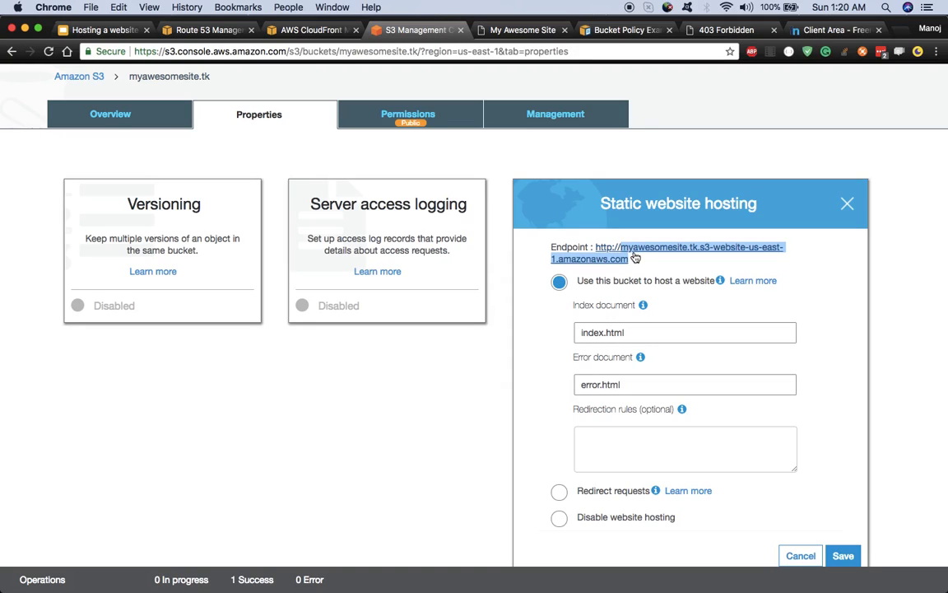
click(328, 35)
click(340, 173)
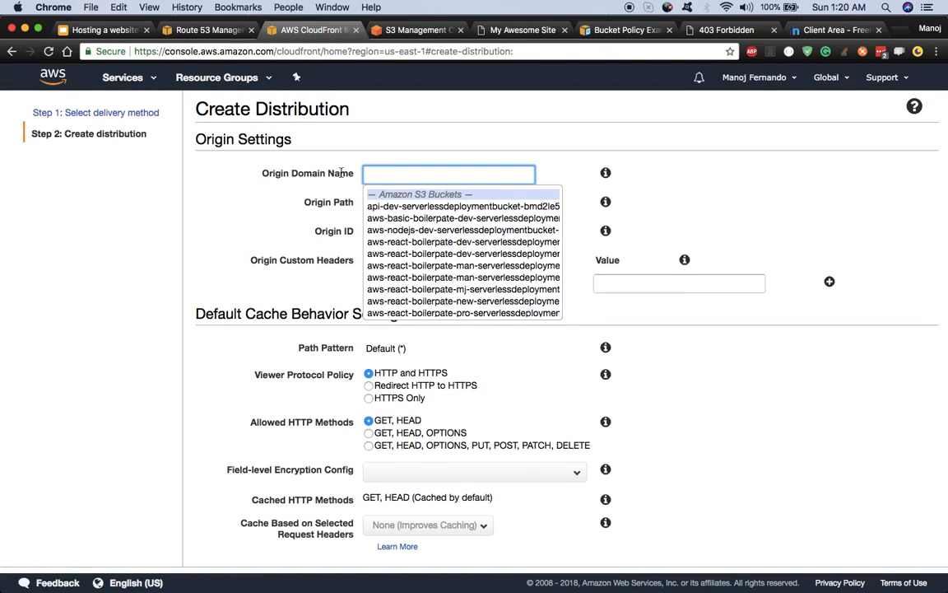
right_click(400, 177)
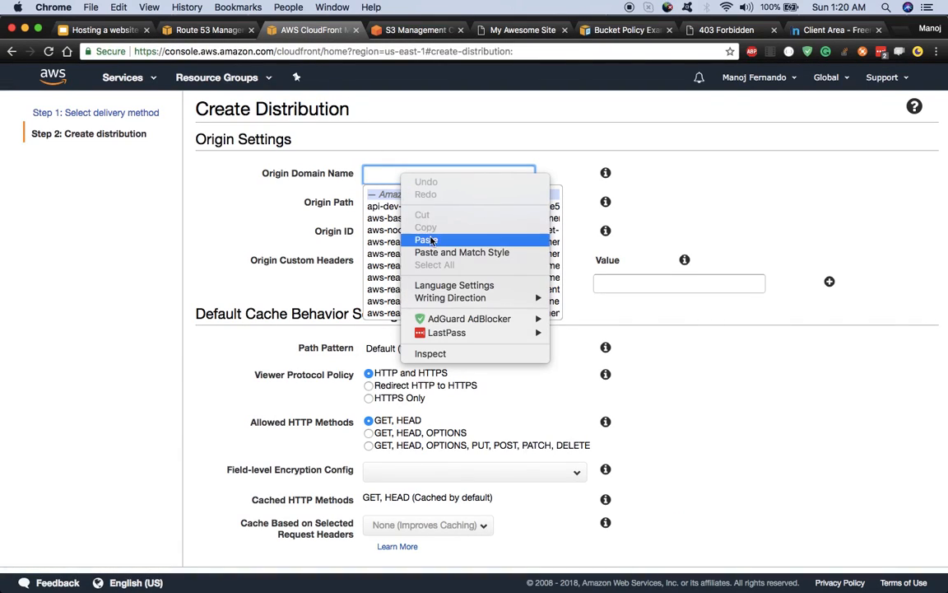
click(423, 238)
click(291, 222)
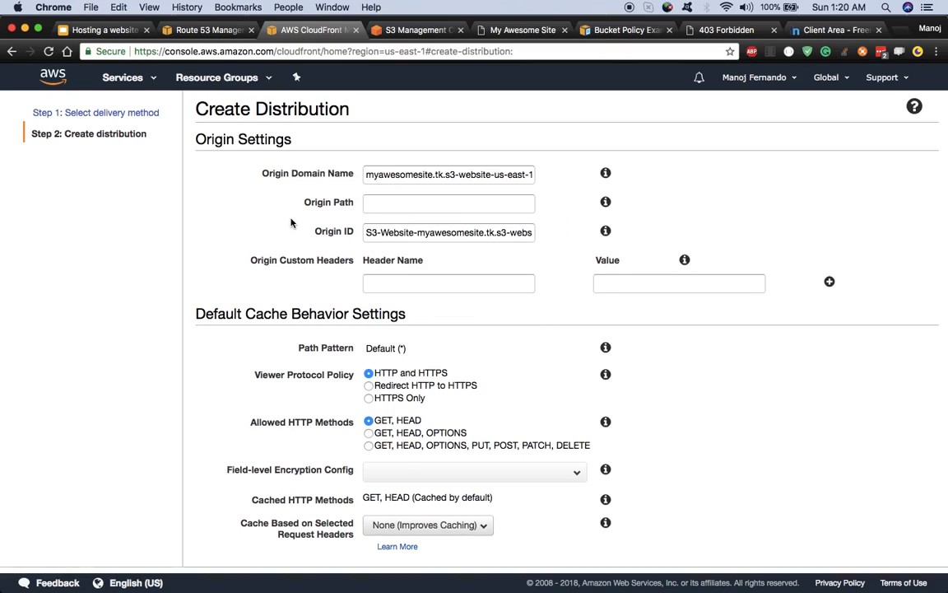
Step: Replace the myawesomesite.tk bucket suggestion with the pasted myawesomesite.tk.s3-website-us-east-1.amazonaws.com endpoint
click(478, 177)
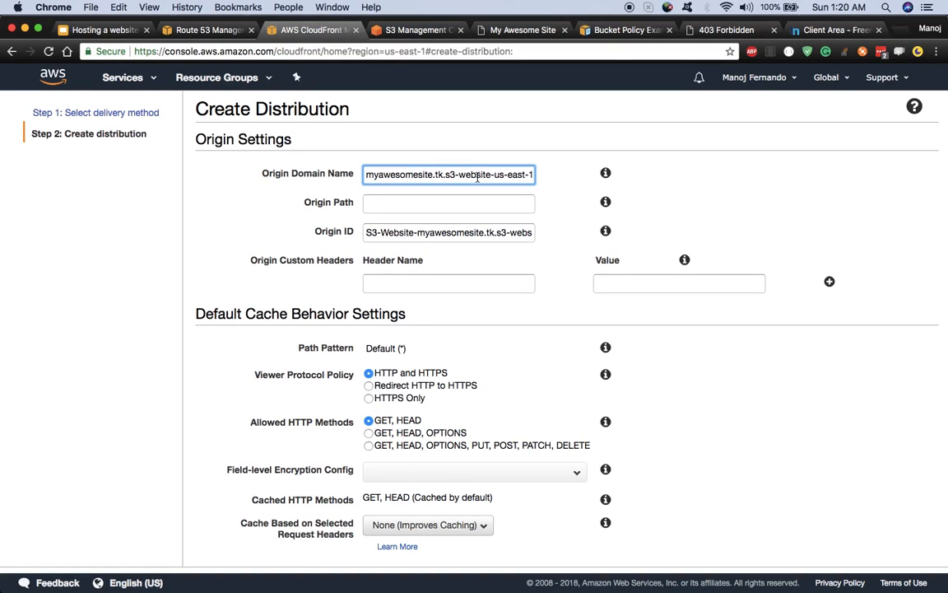
key(super+a)
text(my)
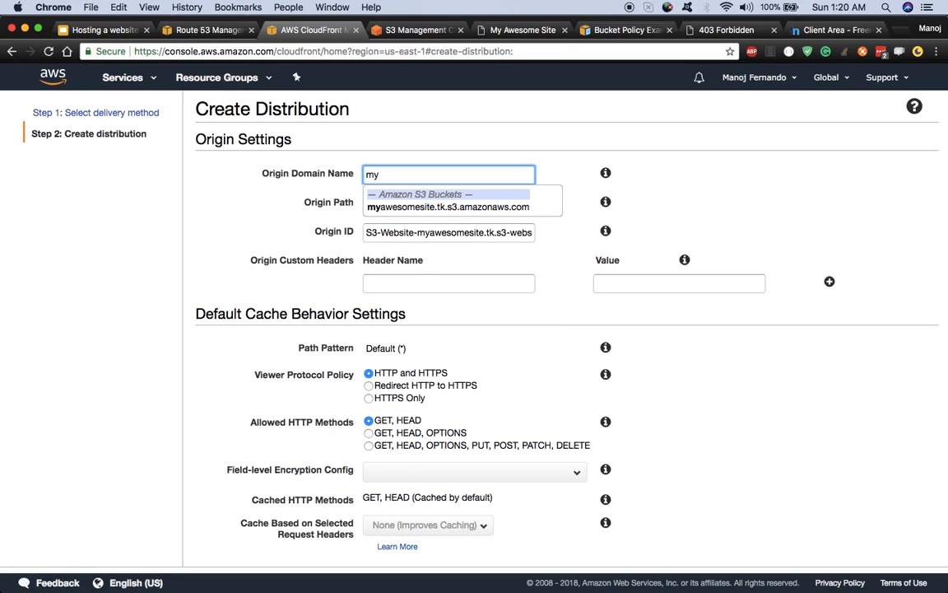
click(468, 206)
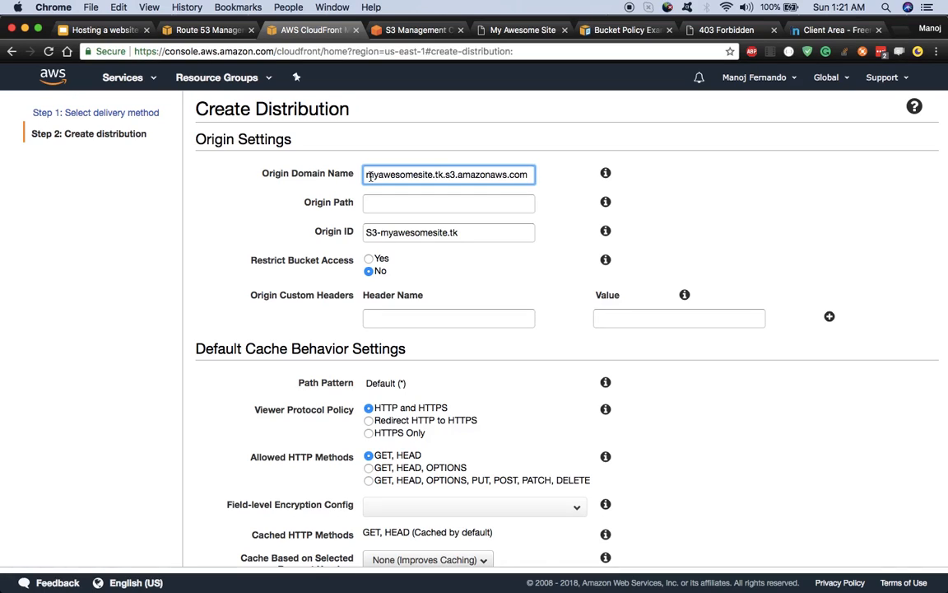
key(super+a)
key(BackSpace)
key(super+v)
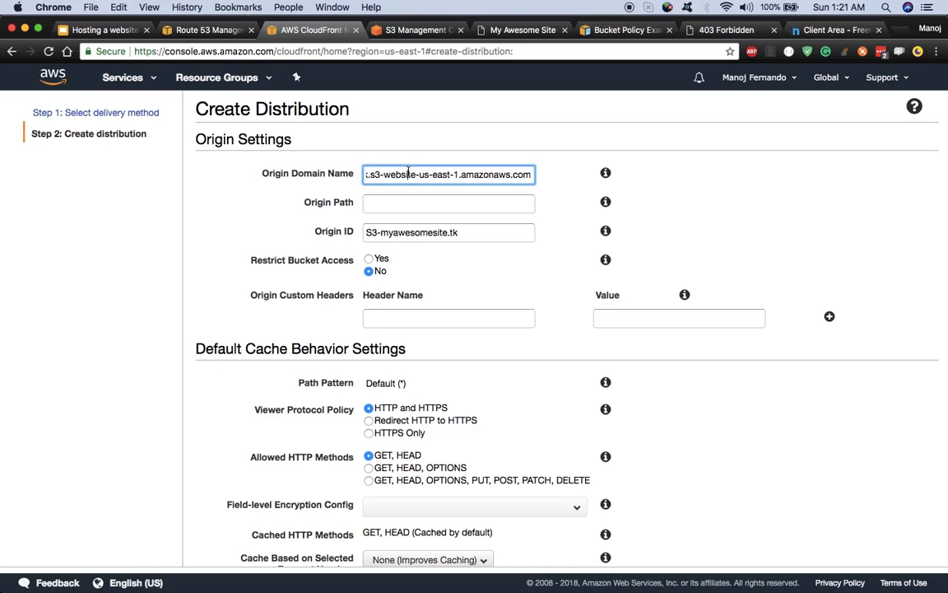
click(372, 20)
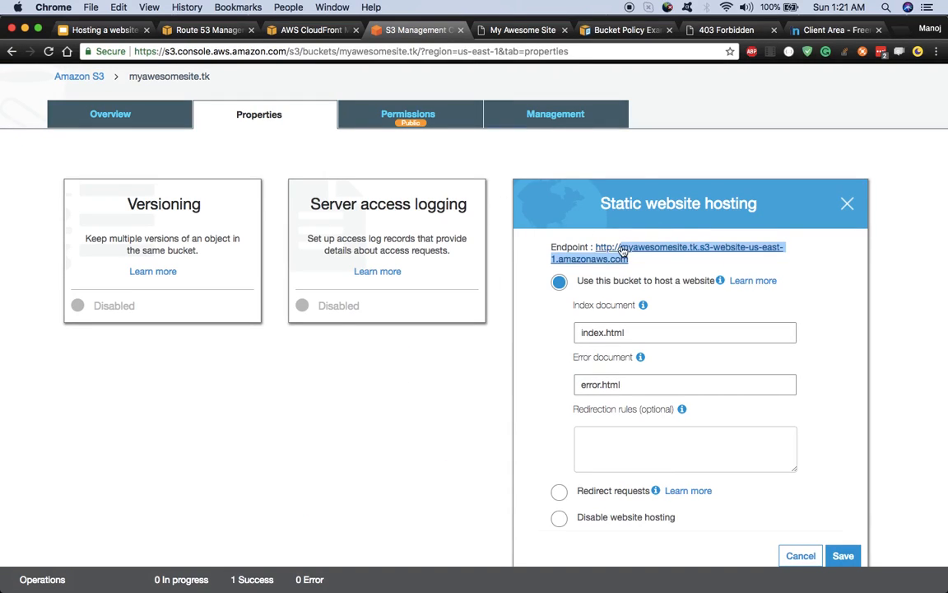
click(337, 32)
Step: Keep the remaining default settings and create the web distribution for the myawesomesite.tk origin
click(463, 206)
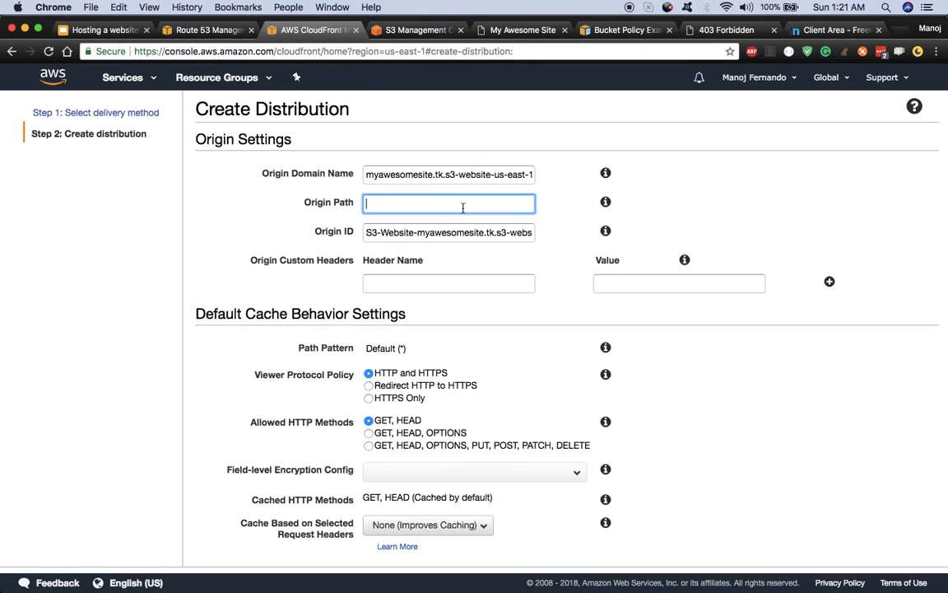
scroll(595, 269, down, 5)
scroll(595, 269, down, 20)
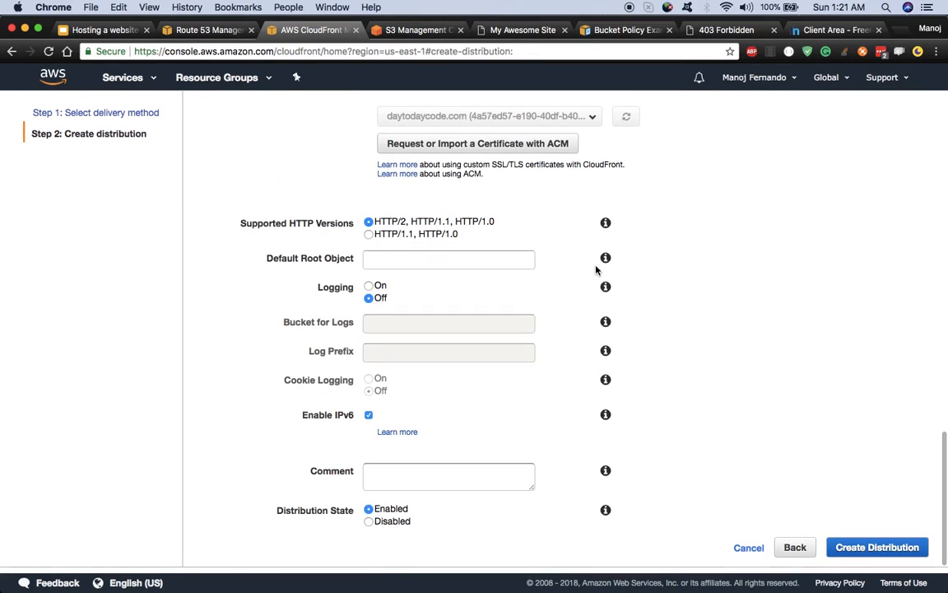
scroll(586, 281, up, 8)
scroll(708, 385, down, 8)
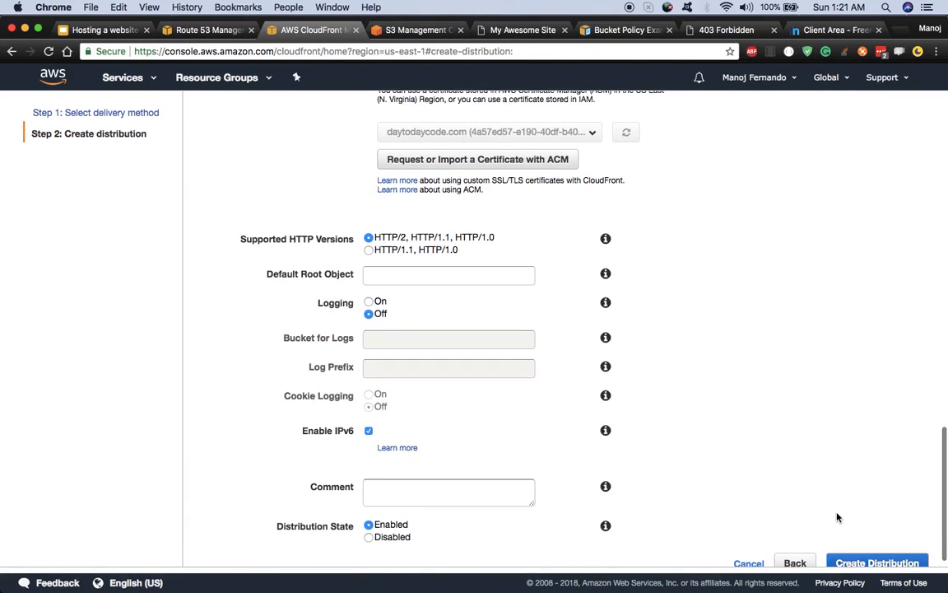
scroll(856, 527, down, 1)
click(878, 548)
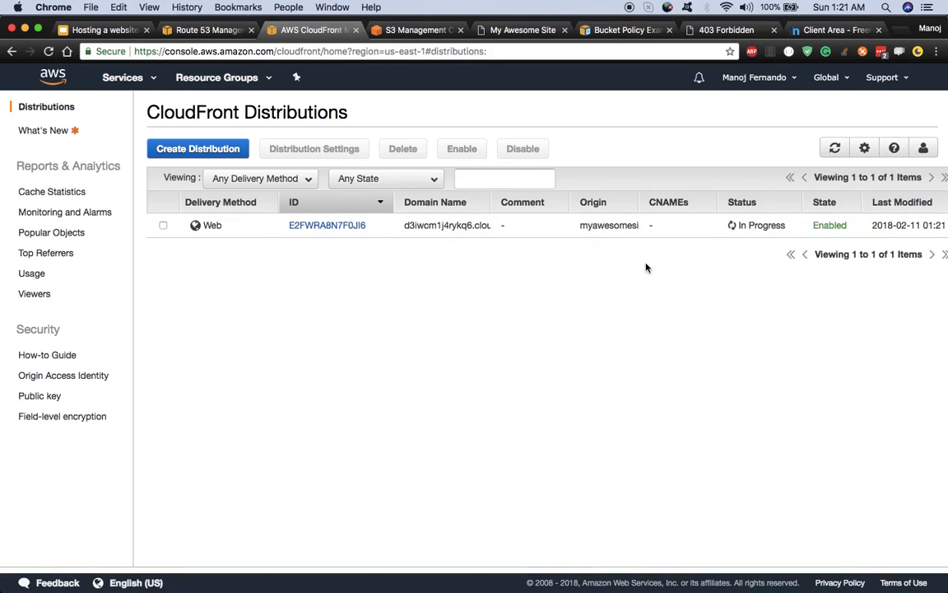
Step: Open distribution E2FWRA8N7F0JI6's General details and note its empty Alternate Domain Names value
click(311, 230)
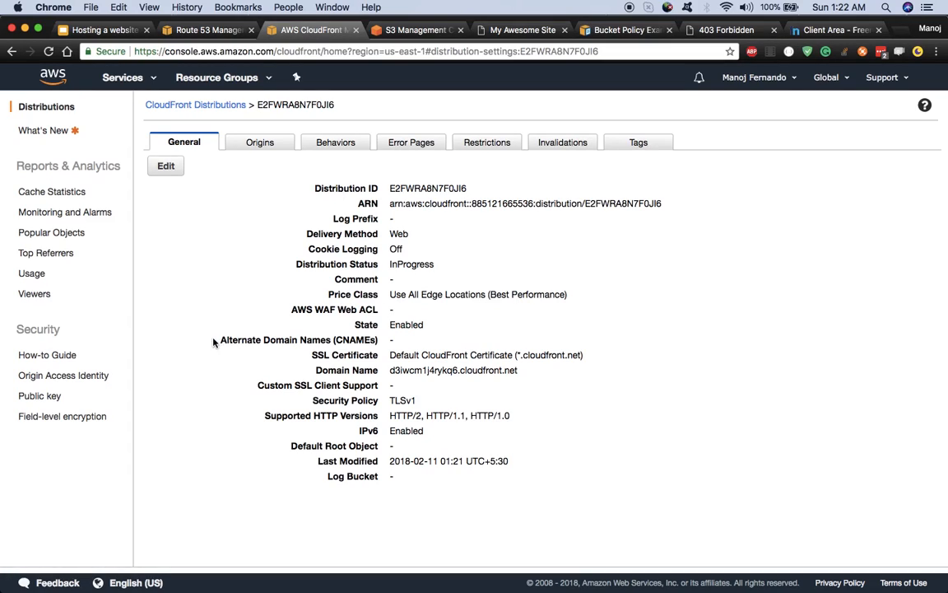
double_click(396, 343)
click(833, 30)
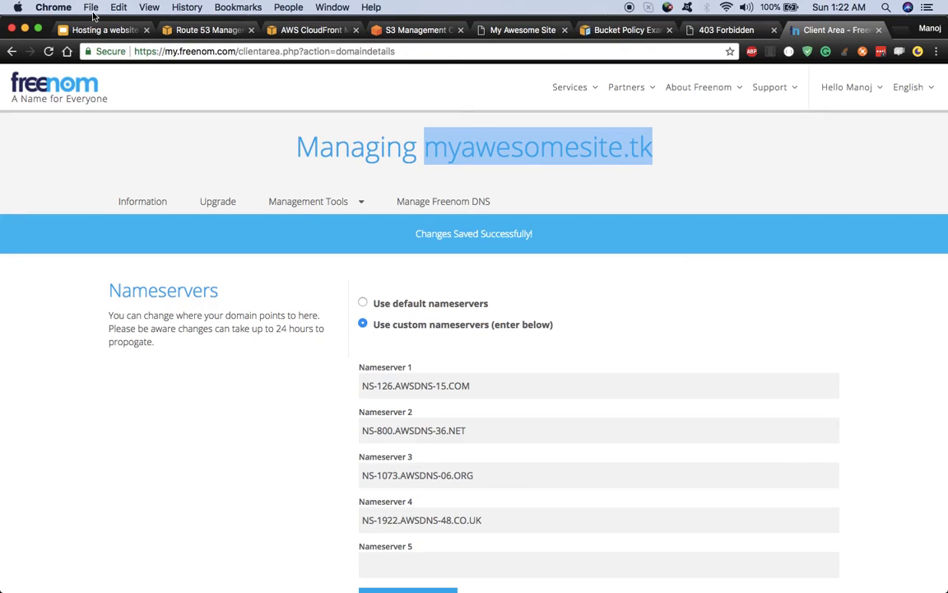
click(286, 32)
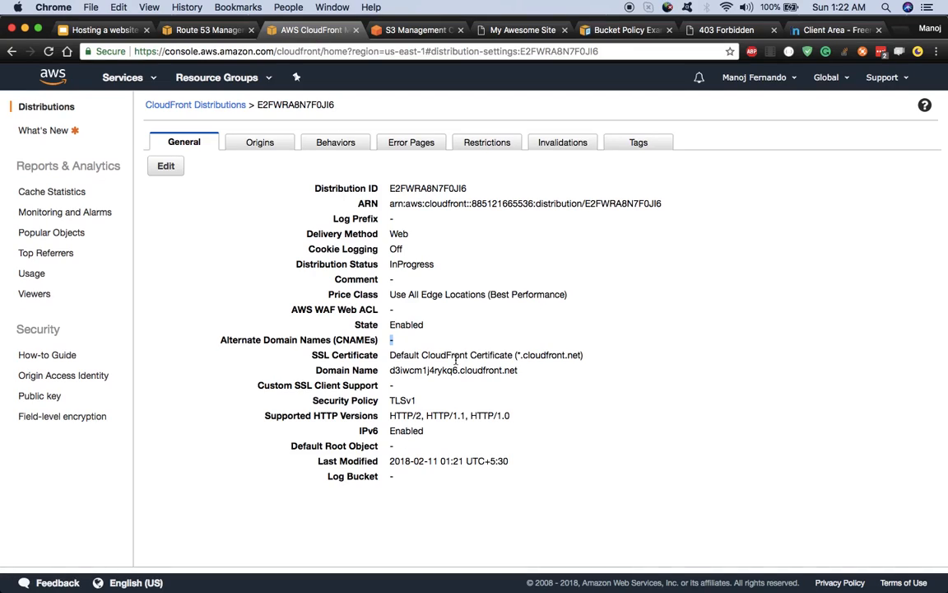
Step: Edit the distribution and paste myawesomesite.tk, copied from Freenom, as its alternate domain name
click(168, 167)
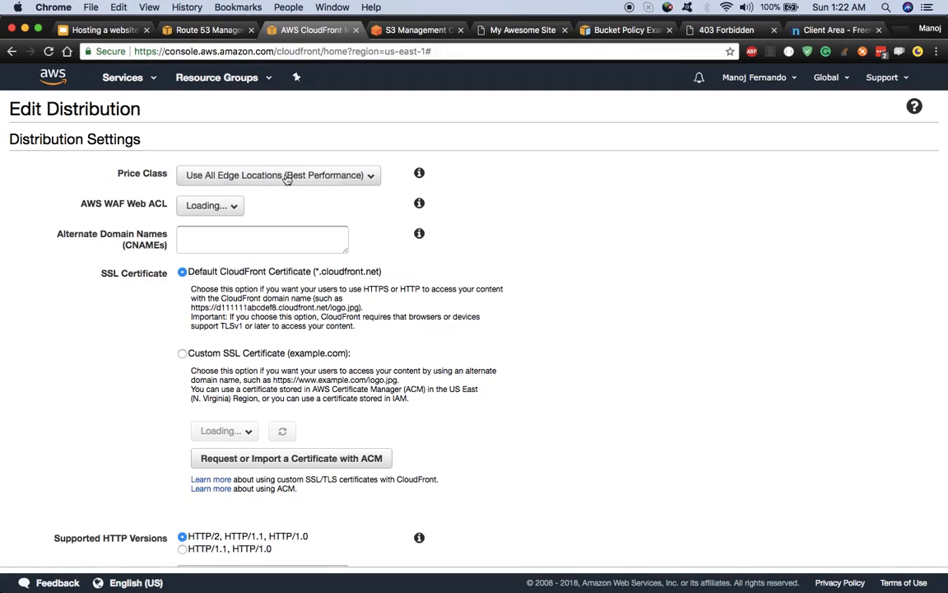
click(242, 244)
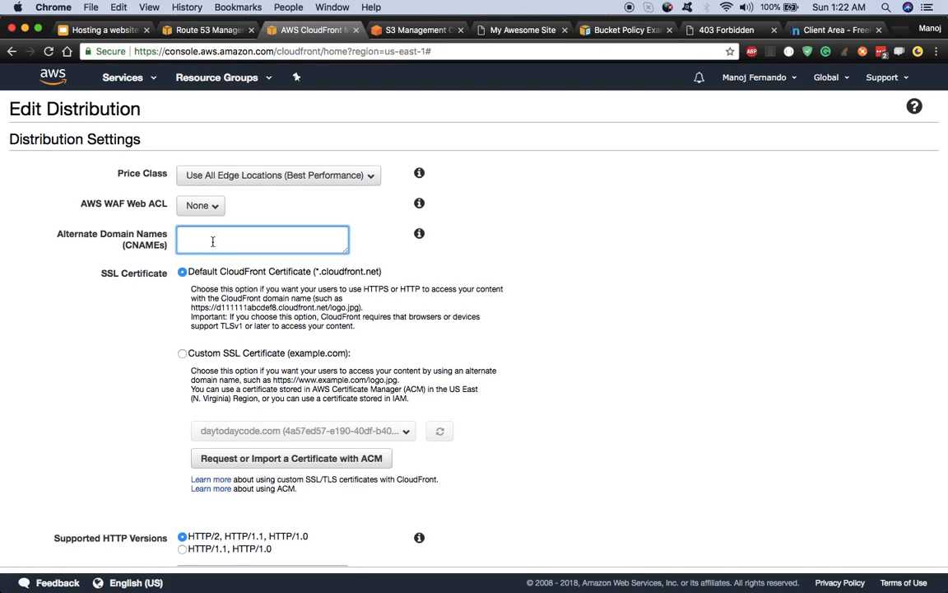
click(839, 32)
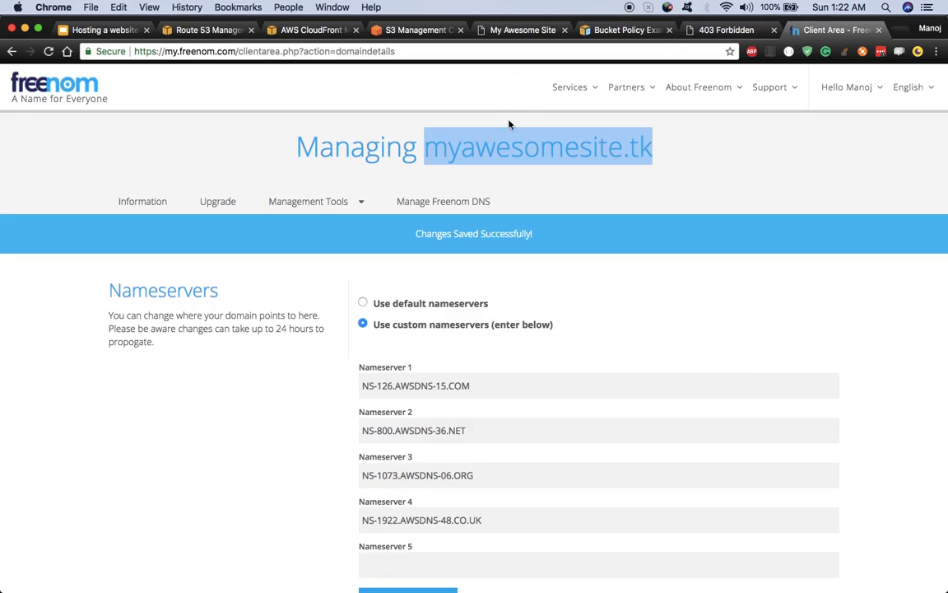
right_click(506, 148)
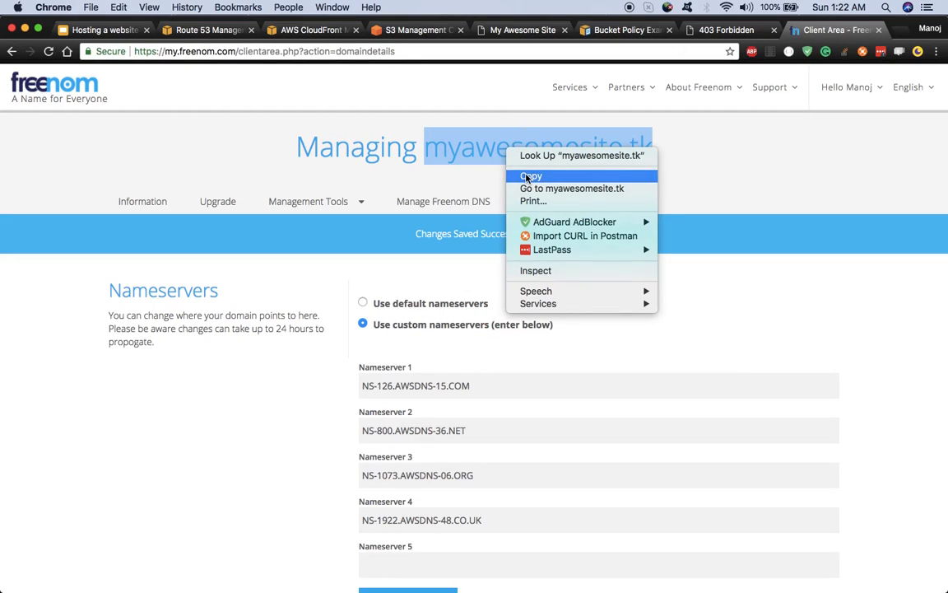
click(527, 177)
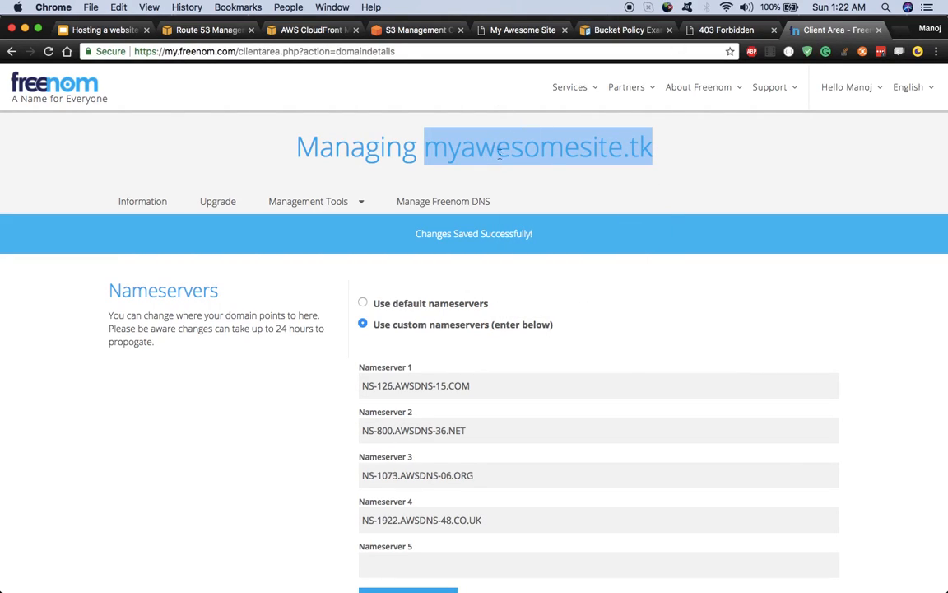
click(134, 36)
click(463, 37)
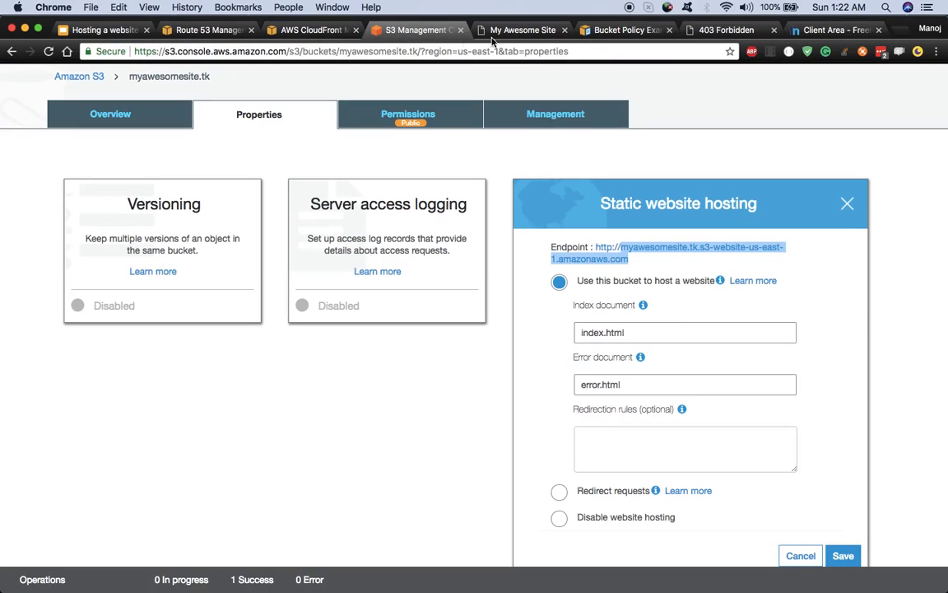
click(311, 30)
key(super+v)
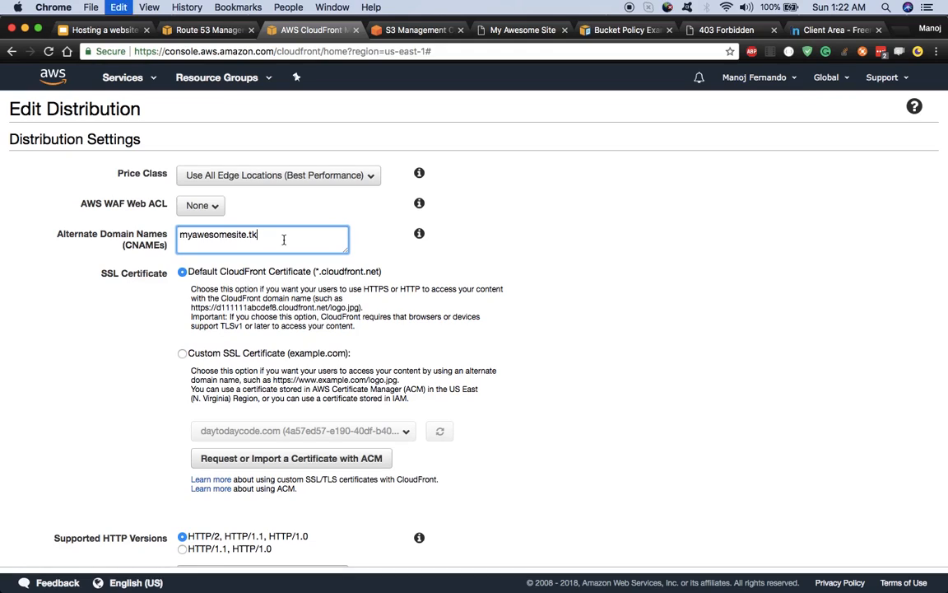
click(551, 302)
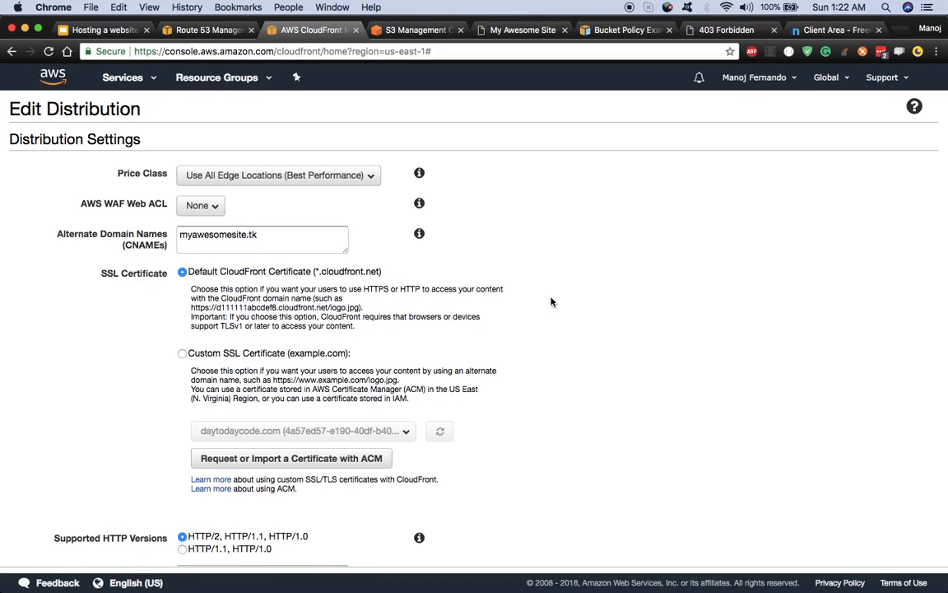
Step: Select Custom SSL Certificate and begin requesting a new certificate through ACM
scroll(155, 310, down, 1)
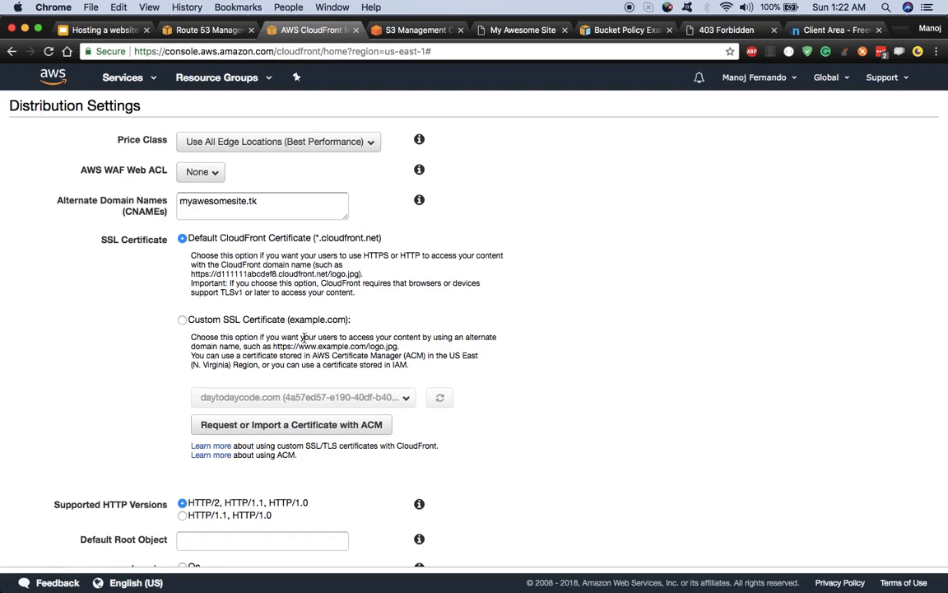
click(273, 196)
scroll(94, 333, down, 2)
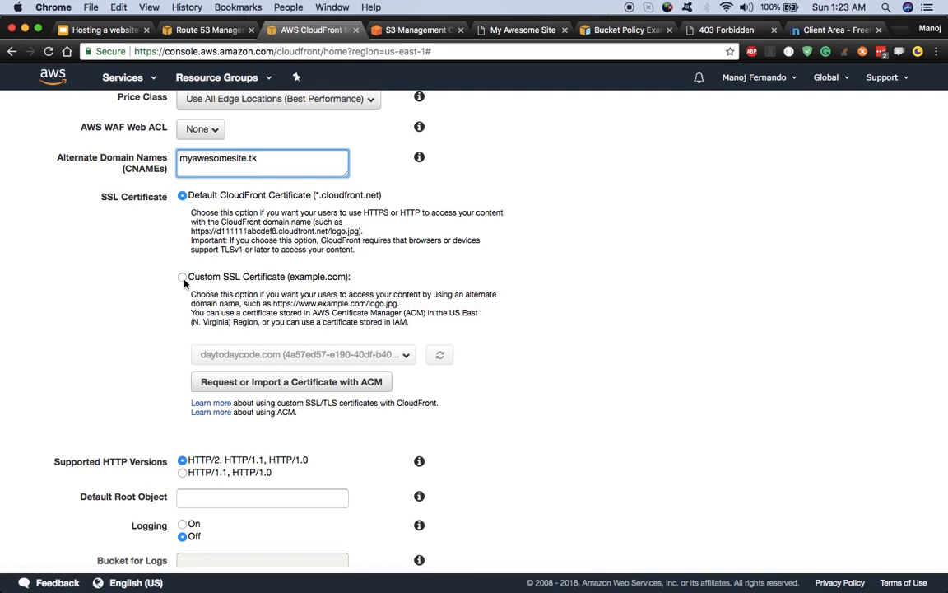
click(183, 278)
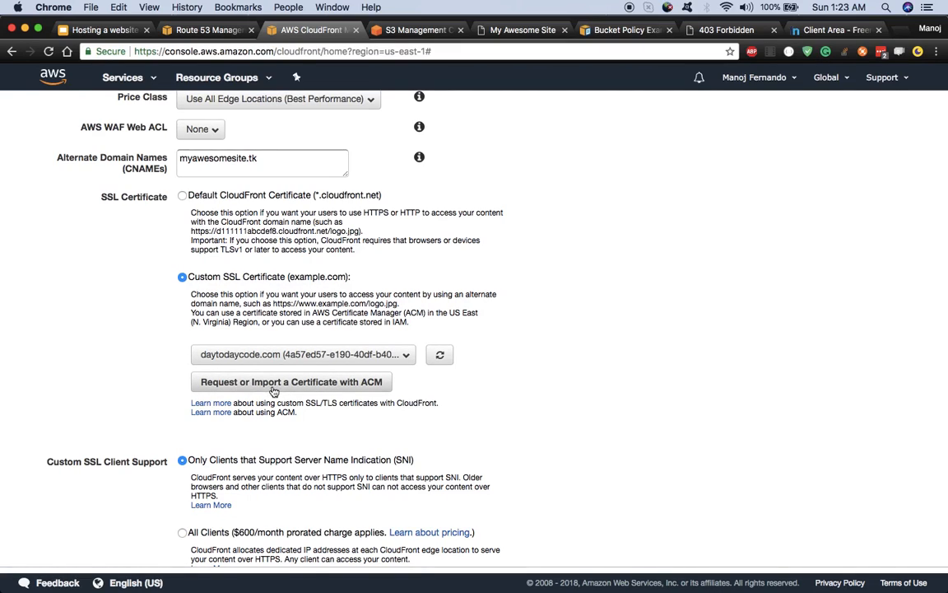
click(239, 384)
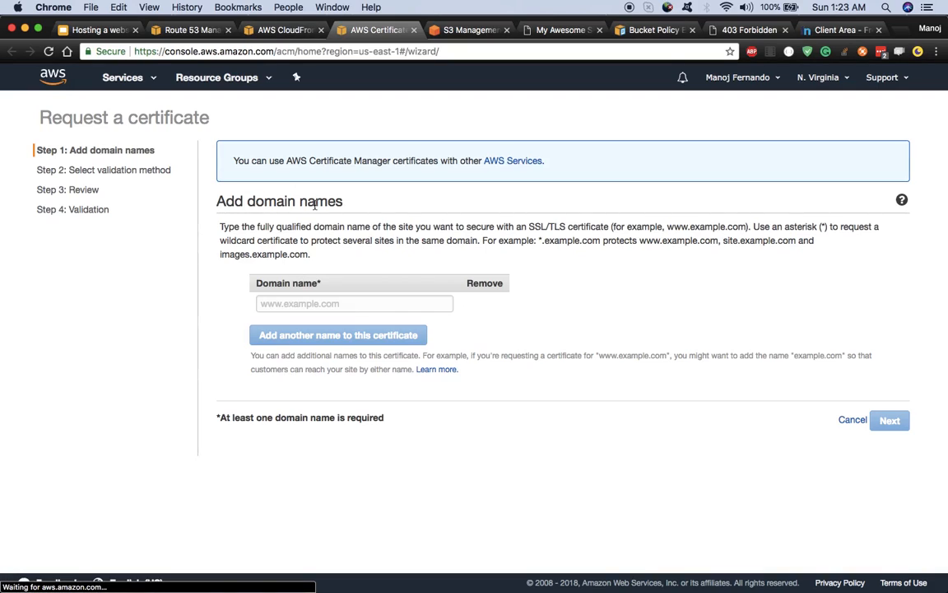
click(97, 30)
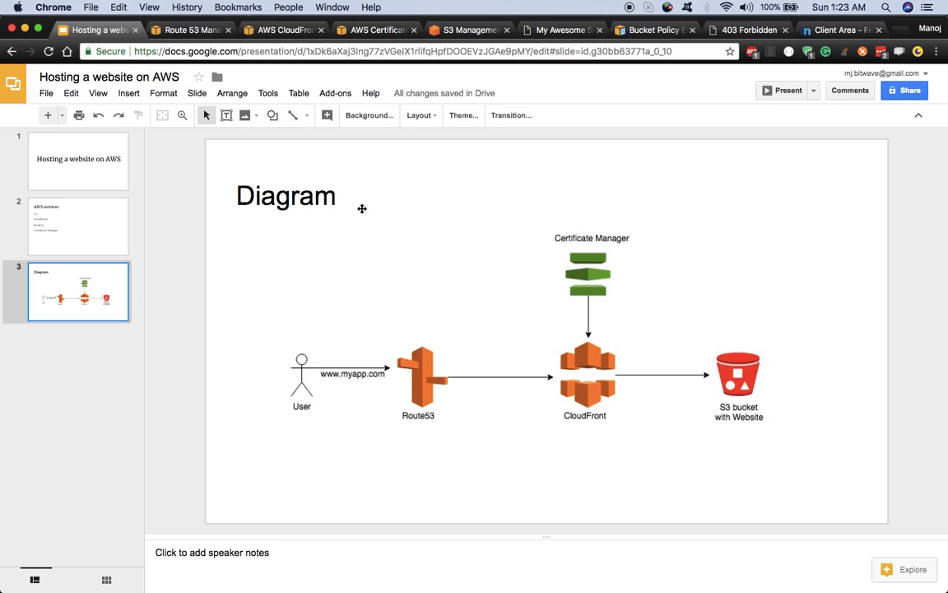
click(280, 30)
click(340, 29)
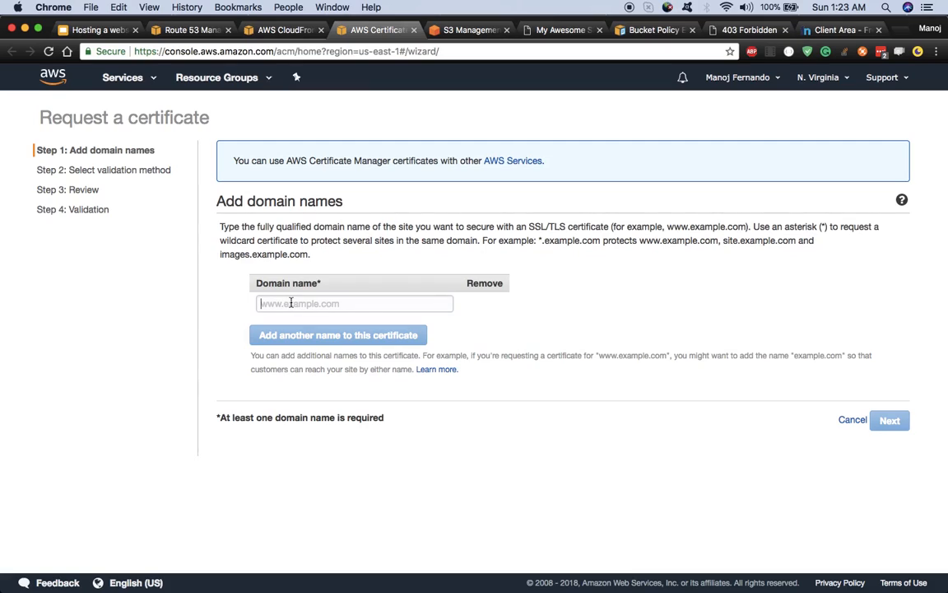
Step: Request a certificate for myawesomesite.tk with DNS validation and confirm the request
key(super+v)
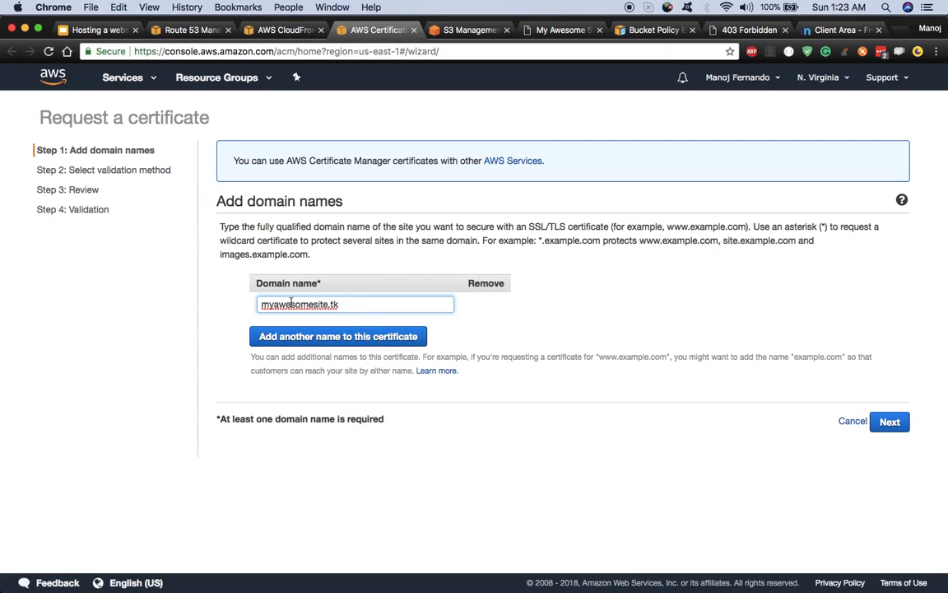
click(499, 345)
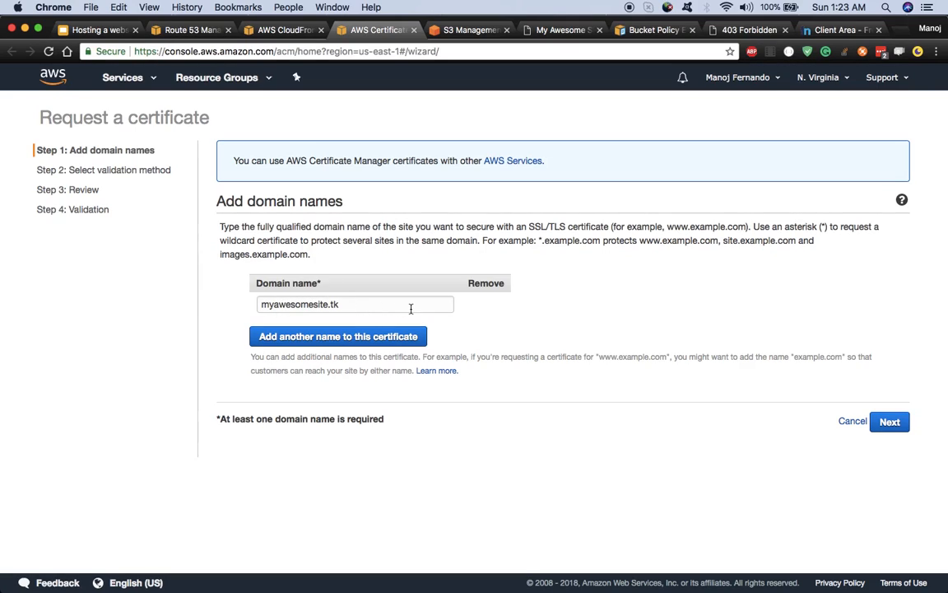
click(891, 421)
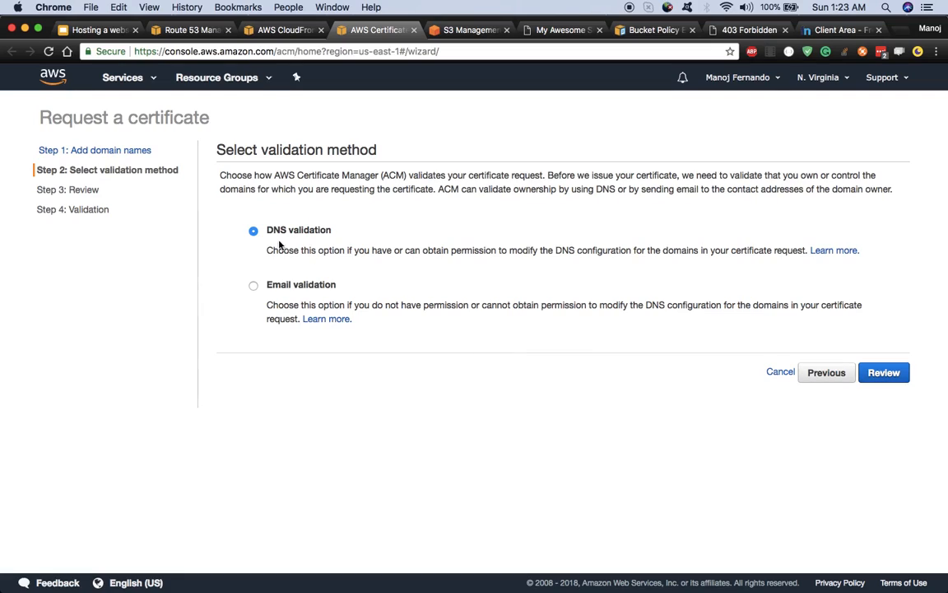
click(903, 372)
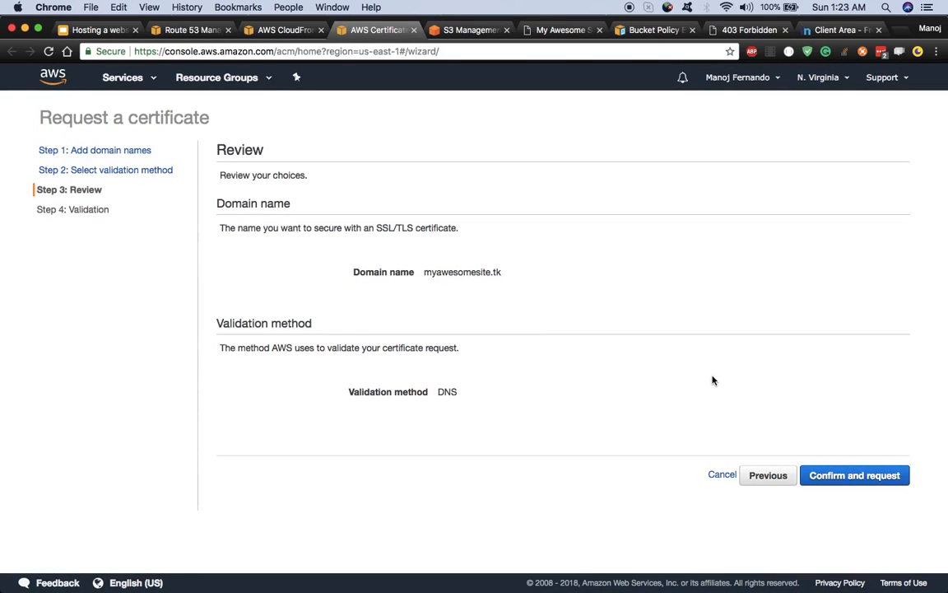
click(856, 469)
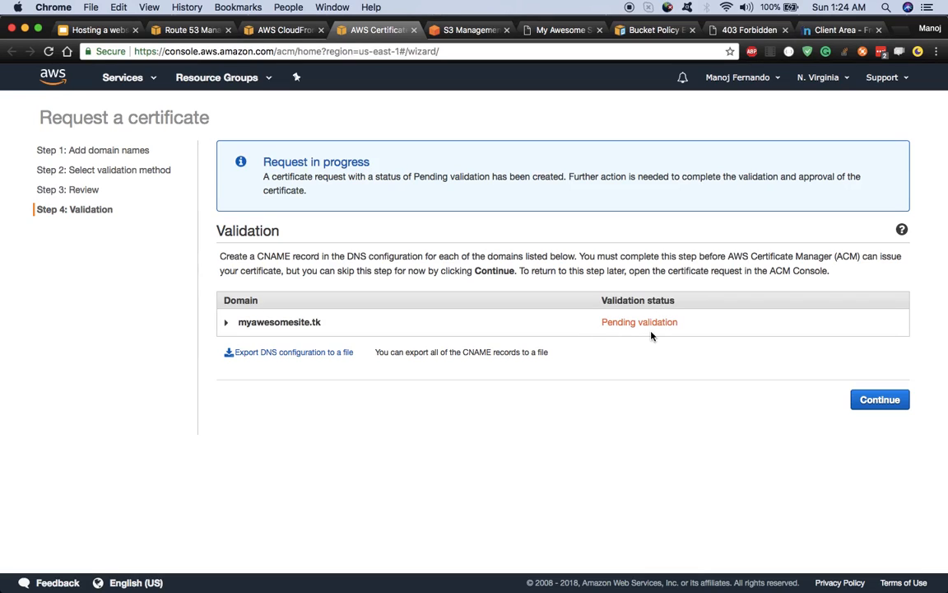
Step: Expand the myawesomesite.tk domain to reveal the CNAME record required for validation
click(227, 323)
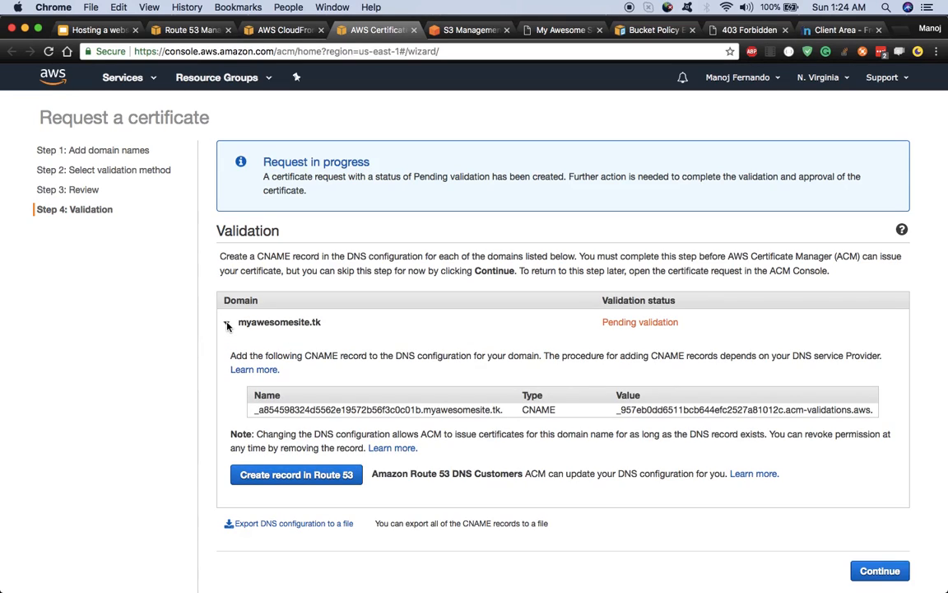
scroll(234, 337, down, 1)
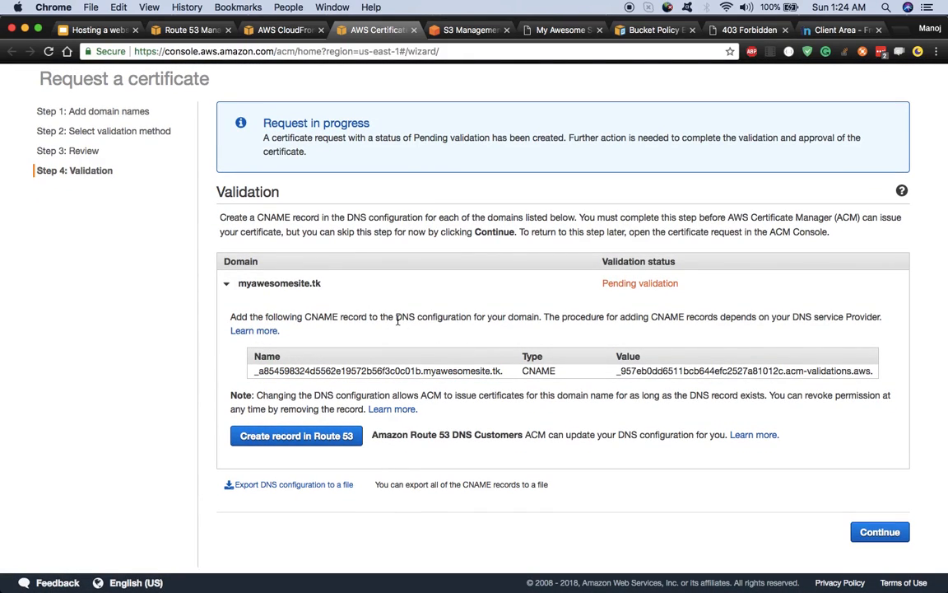
click(354, 370)
click(358, 371)
click(359, 370)
click(540, 376)
click(288, 370)
Step: Create the validation CNAME record in the myawesomesite.tk Route 53 hosted zone
click(281, 444)
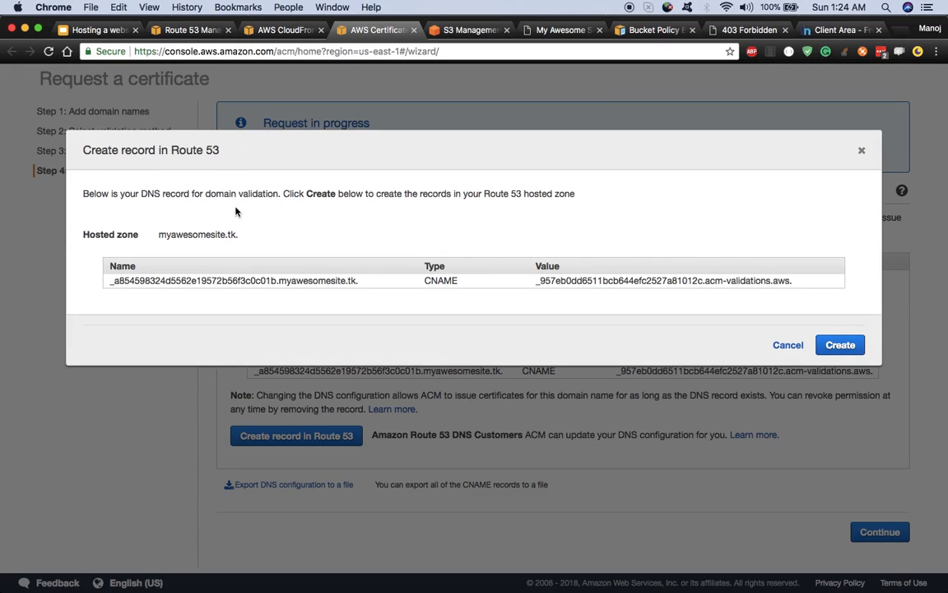
click(838, 348)
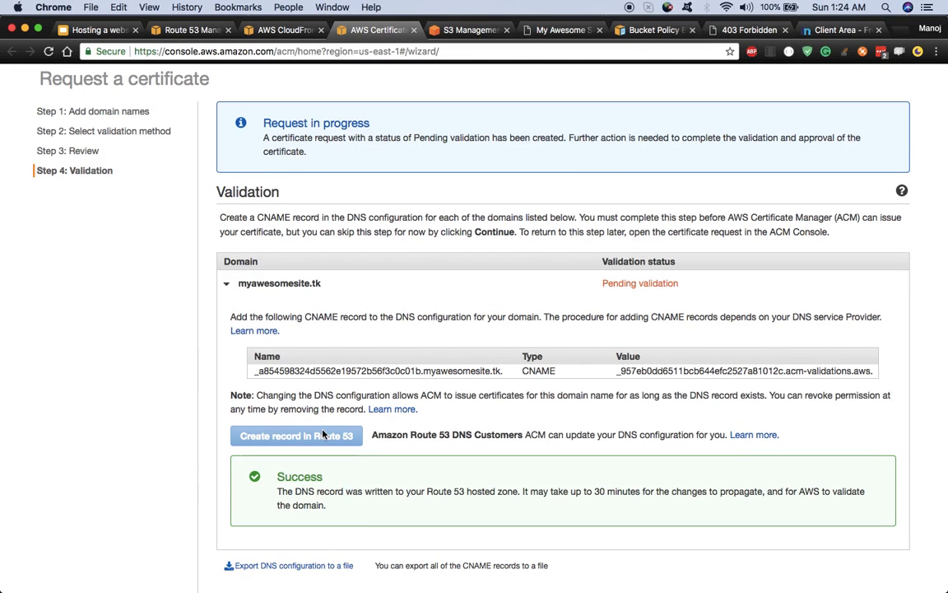
click(189, 29)
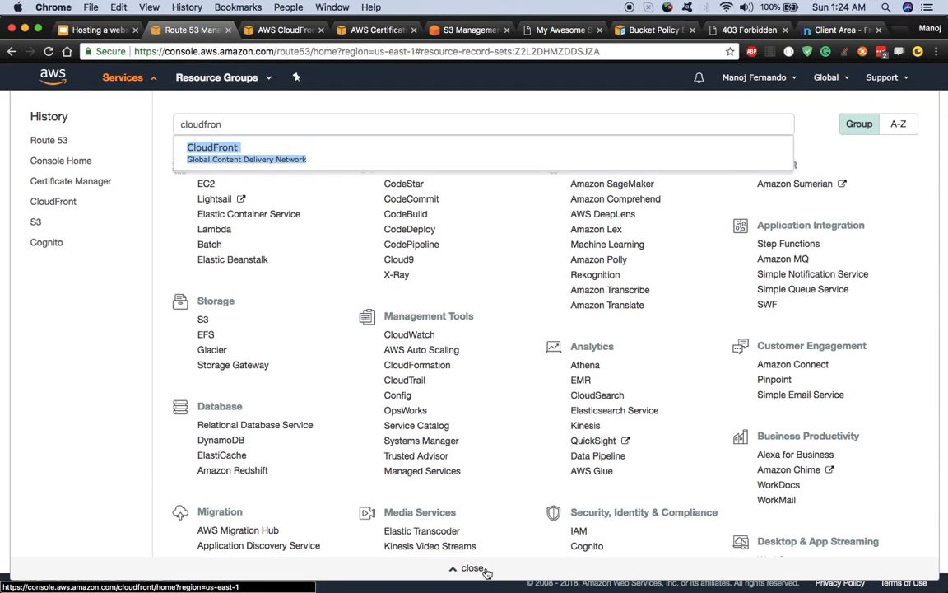
Step: Refresh the myawesomesite.tk hosted zone, check the new validation CNAME, then go back to ACM
click(471, 568)
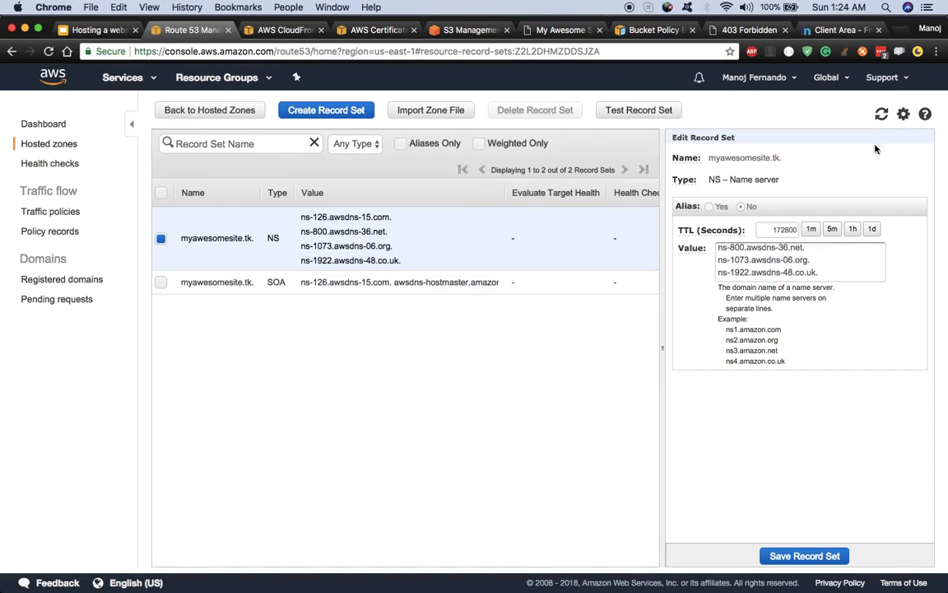
click(881, 117)
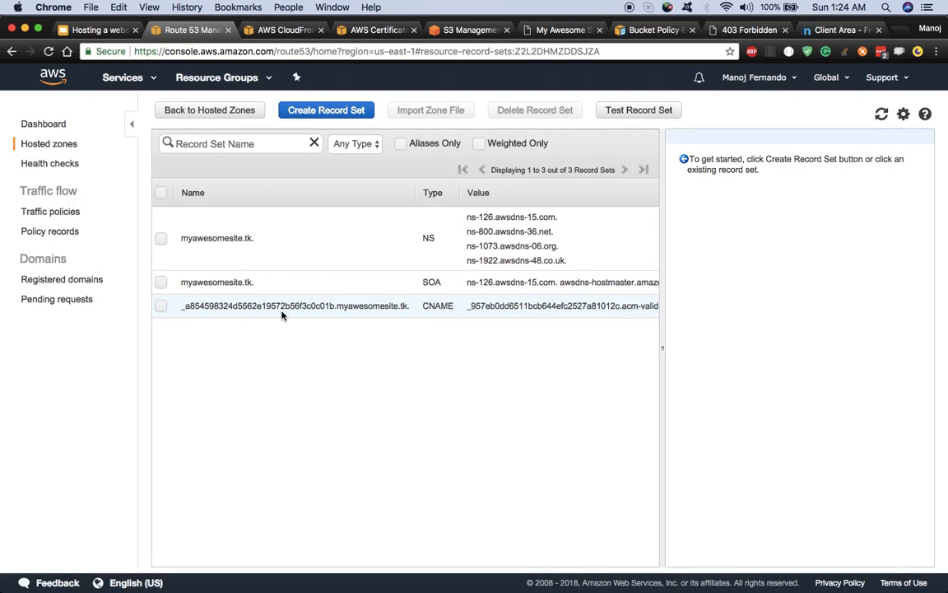
click(190, 305)
click(161, 307)
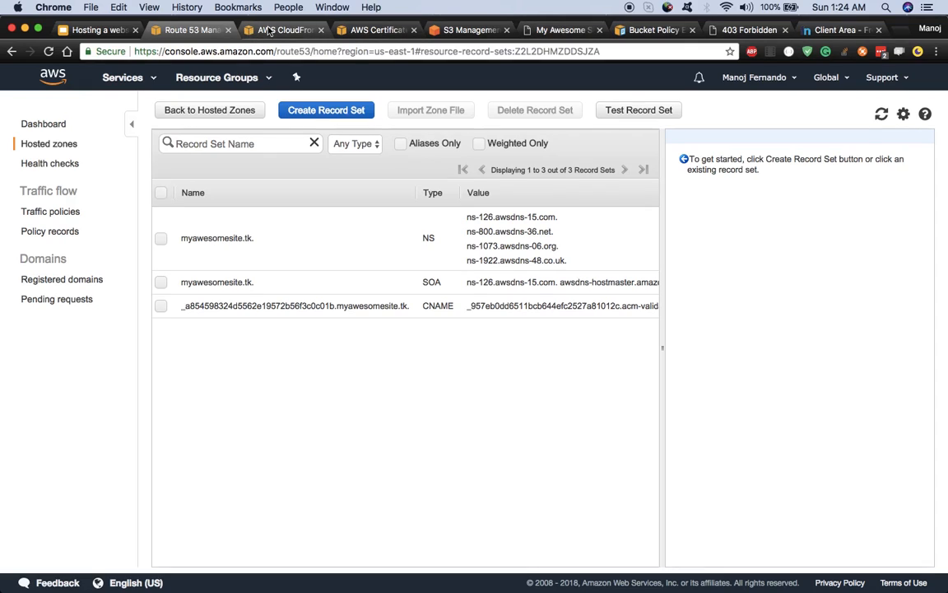
click(374, 30)
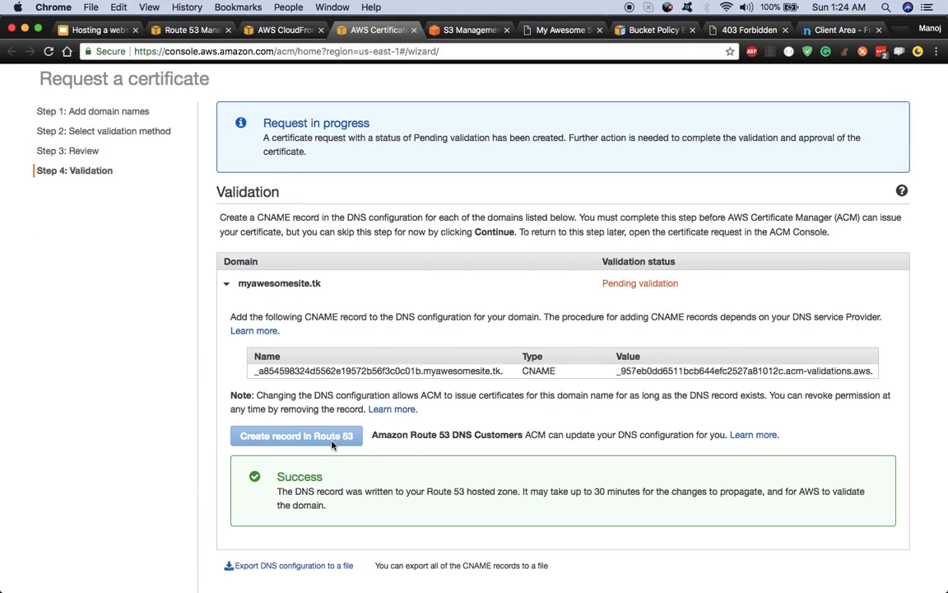
Step: Click Continue to complete the certificate request wizard
scroll(333, 387, down, 2)
scroll(494, 329, up, 3)
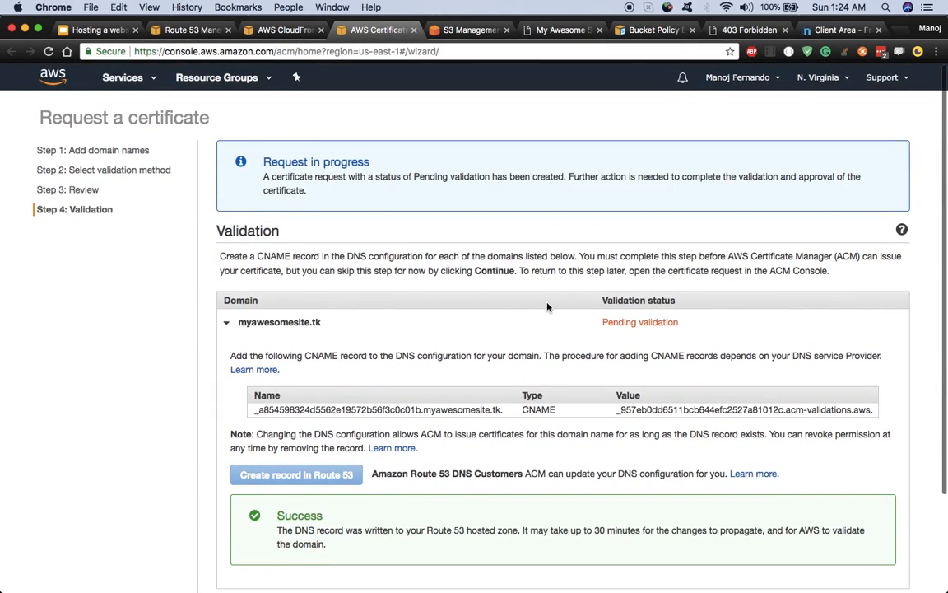
scroll(510, 329, down, 1)
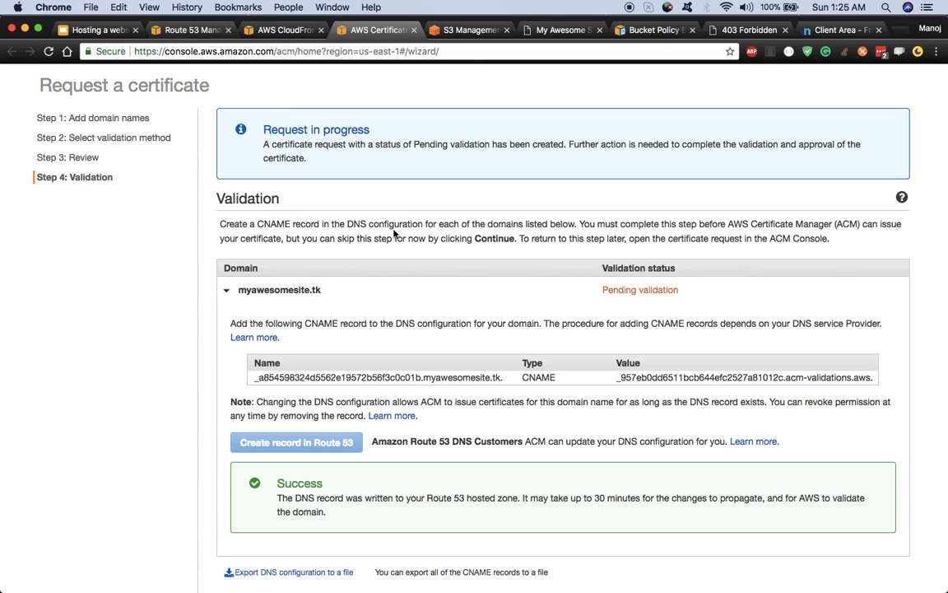
scroll(823, 190, up, 1)
scroll(869, 173, down, 3)
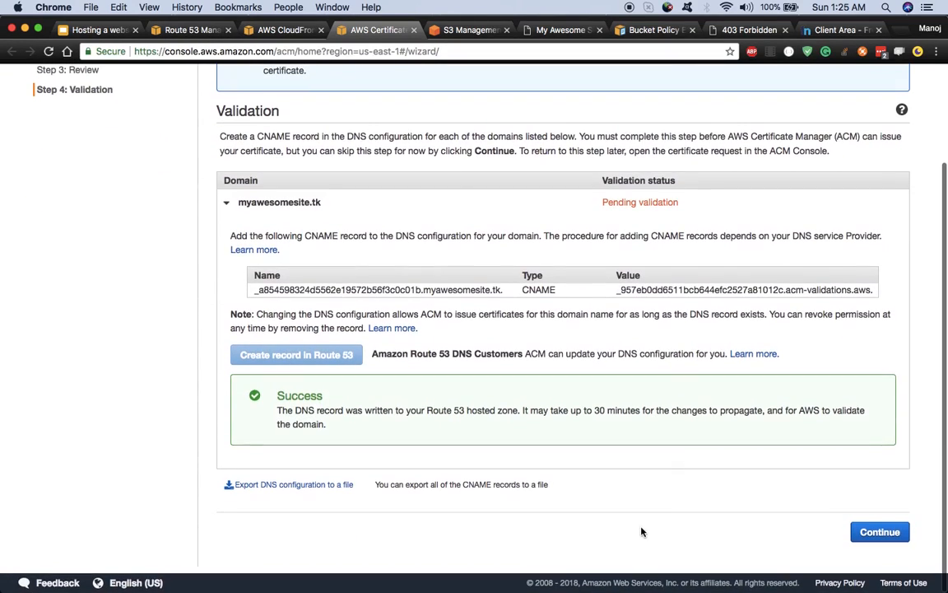
click(891, 539)
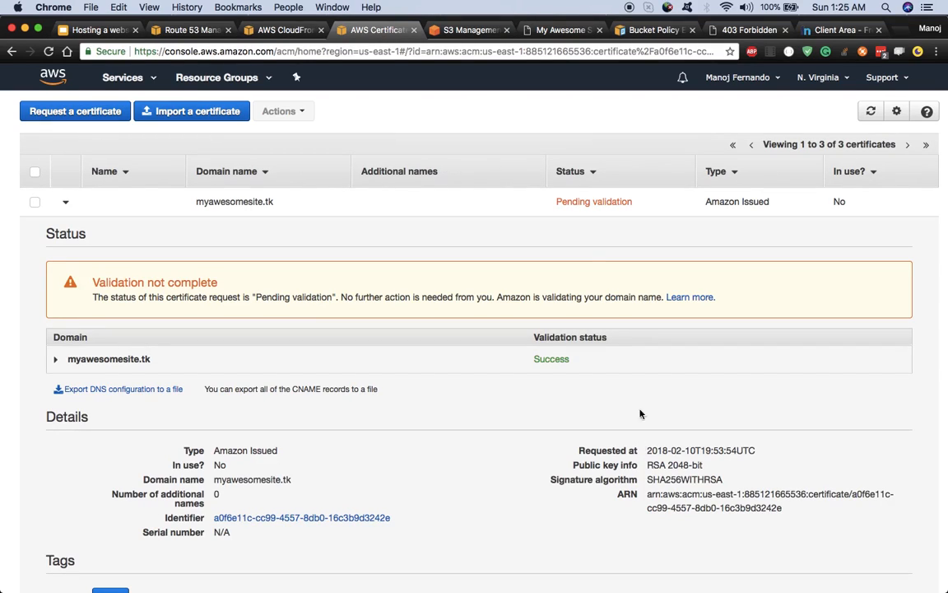
Step: Refresh the certificate list until myawesomesite.tk shows Issued with validation Success
click(871, 111)
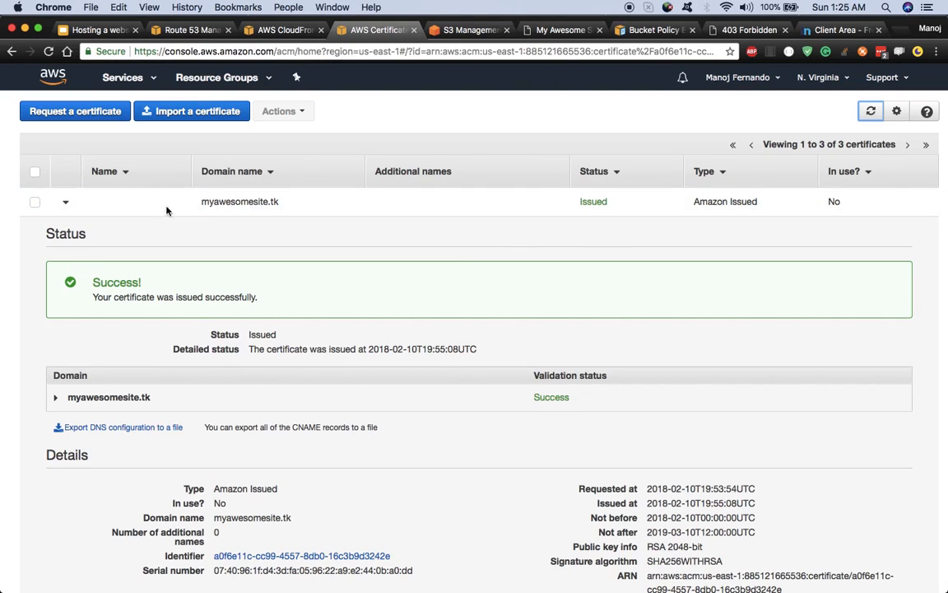
click(67, 204)
click(66, 204)
scroll(419, 321, down, 3)
scroll(412, 247, up, 3)
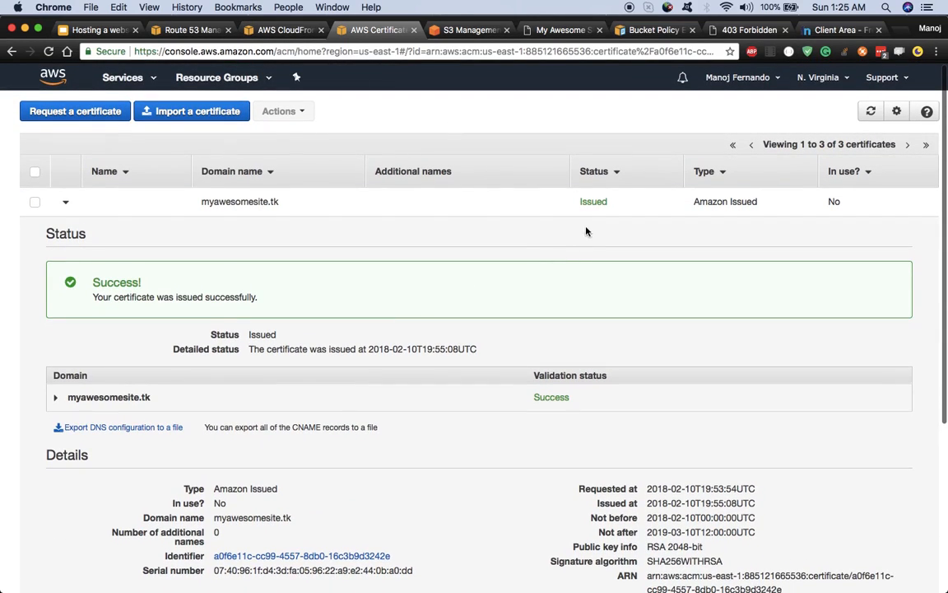
Step: Choose the newly issued myawesomesite.tk certificate as the custom SSL certificate and save the distribution
click(284, 30)
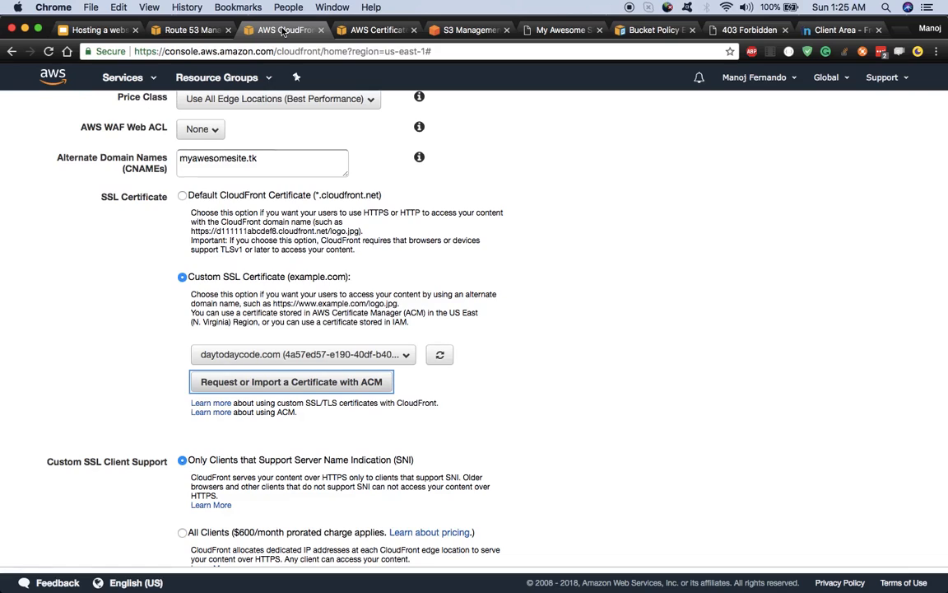
scroll(344, 231, up, 2)
scroll(347, 337, down, 3)
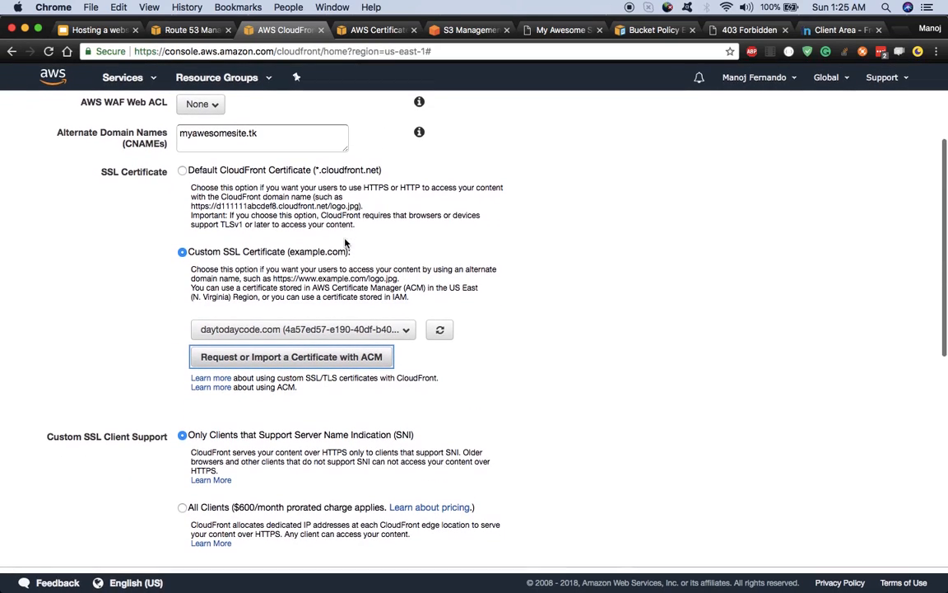
click(440, 330)
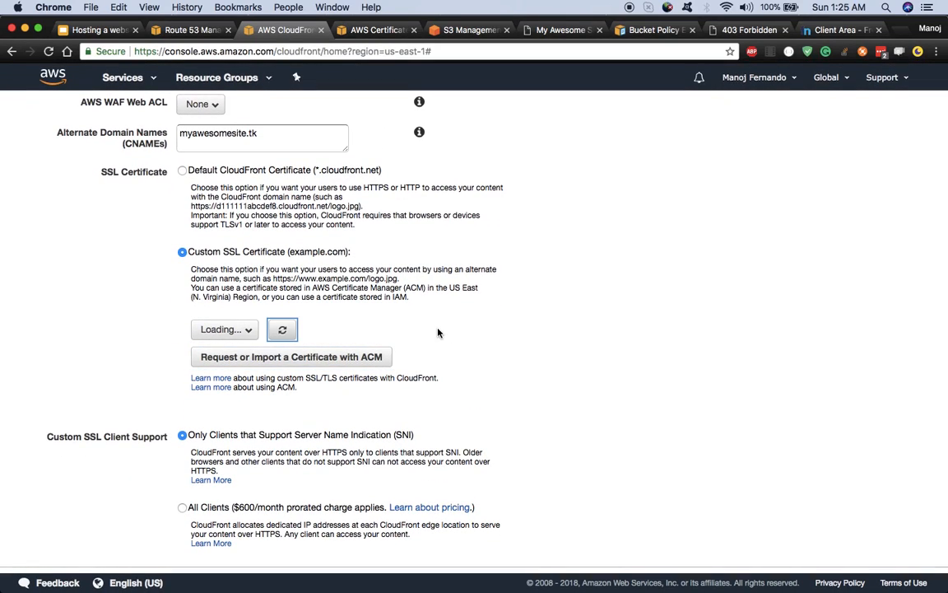
click(401, 330)
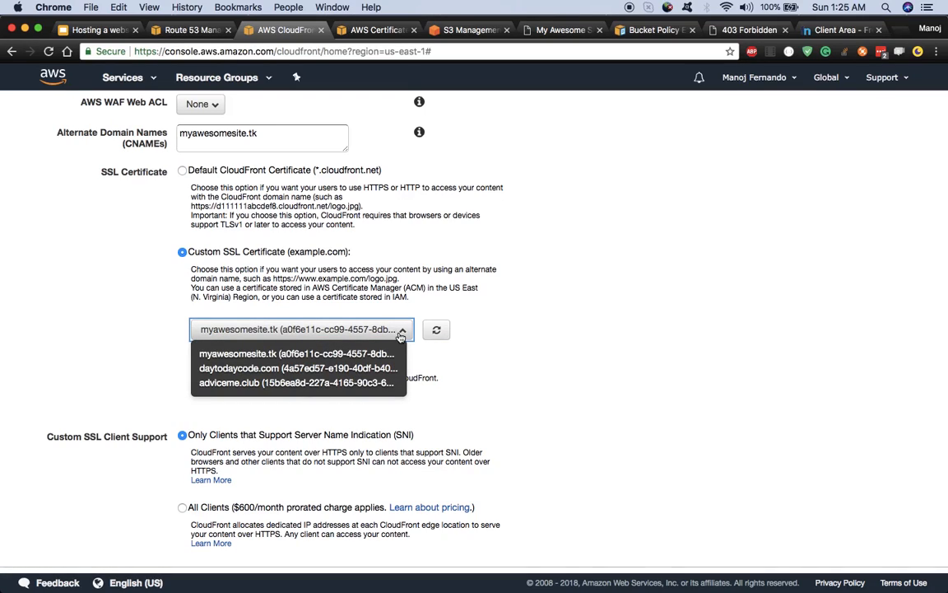
click(260, 360)
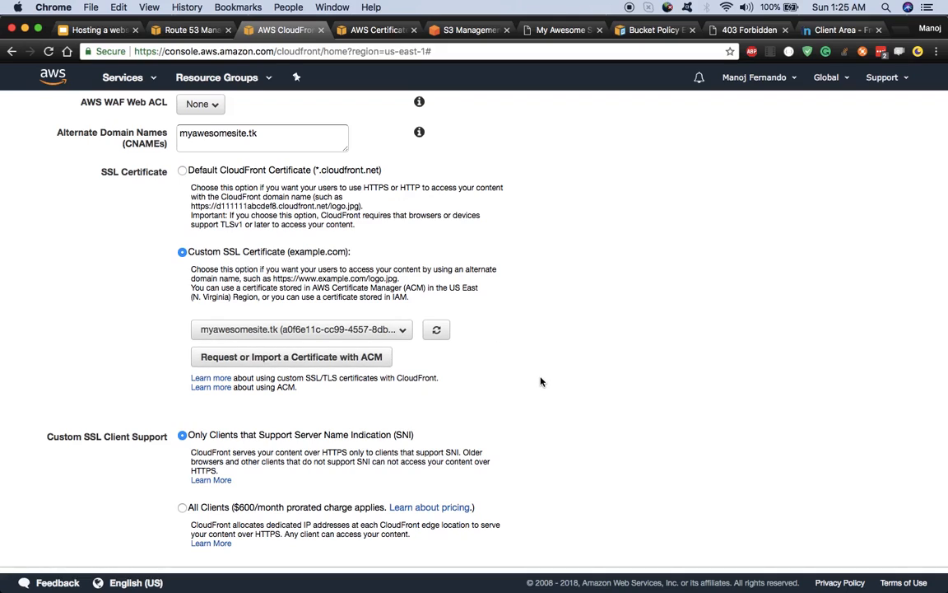
scroll(559, 374, down, 5)
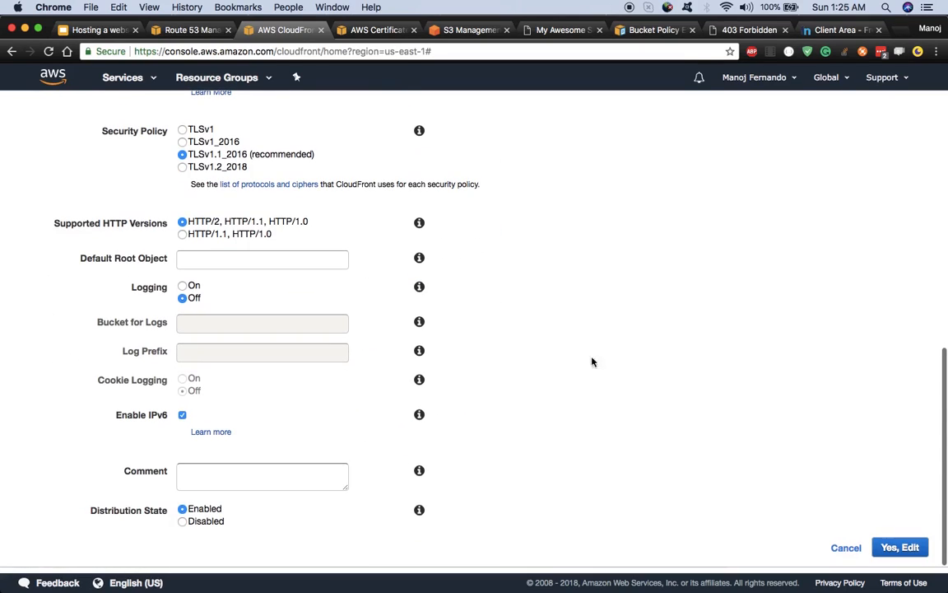
click(903, 549)
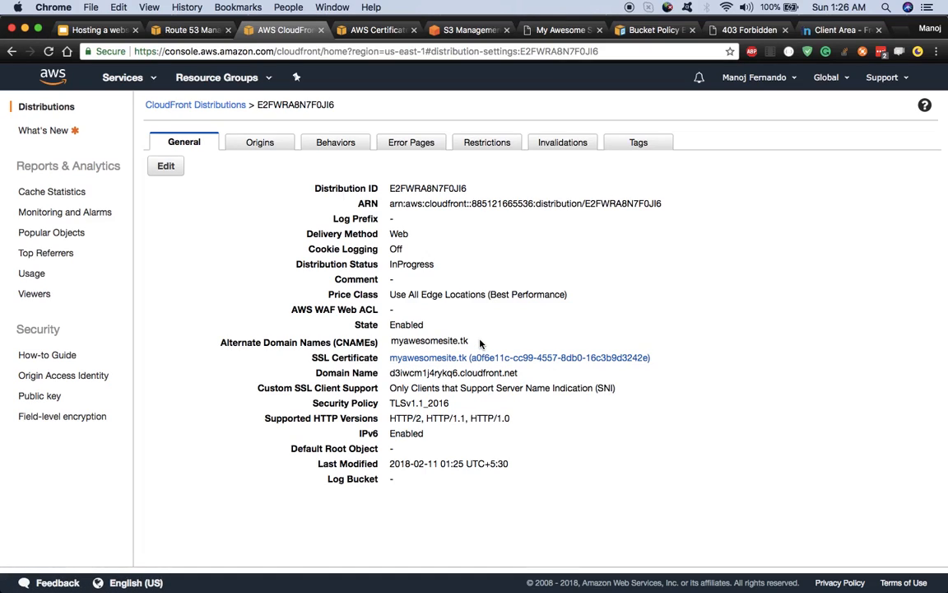
Step: Try loading myawesomesite.tk in a new tab, which fails, then go back to the Distributions list
drag(390, 339, 469, 340)
right_click(428, 340)
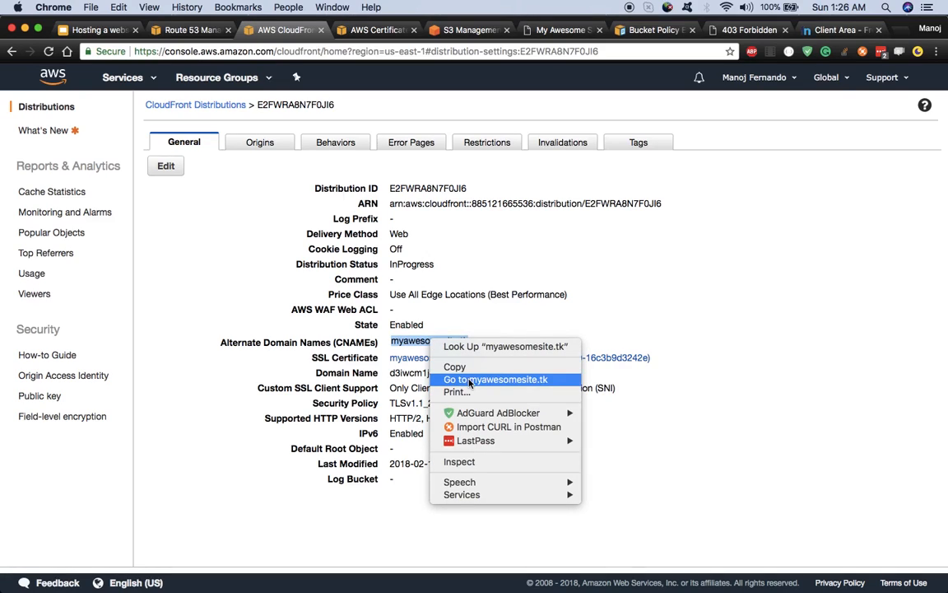
click(466, 372)
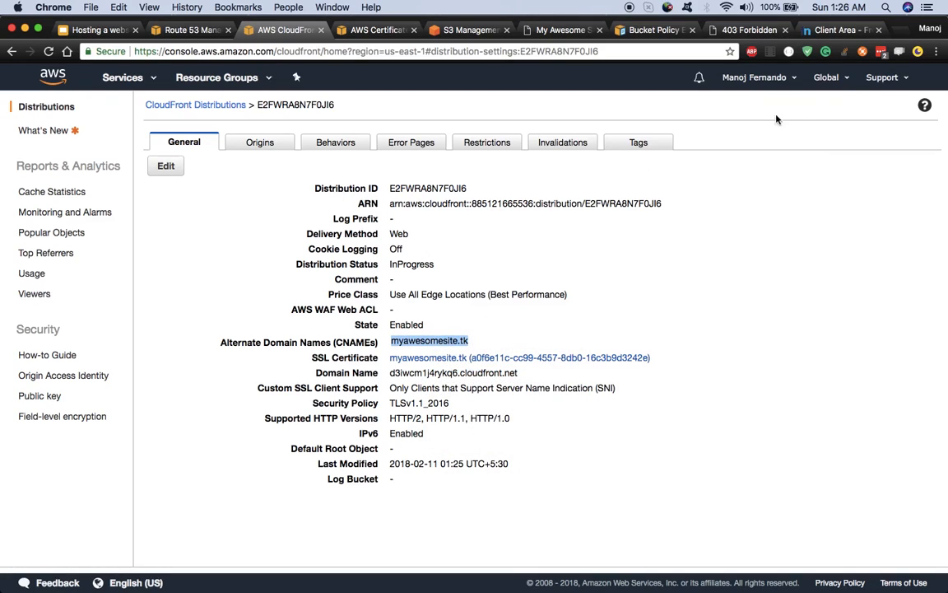
click(903, 31)
key(super+v)
key(Return)
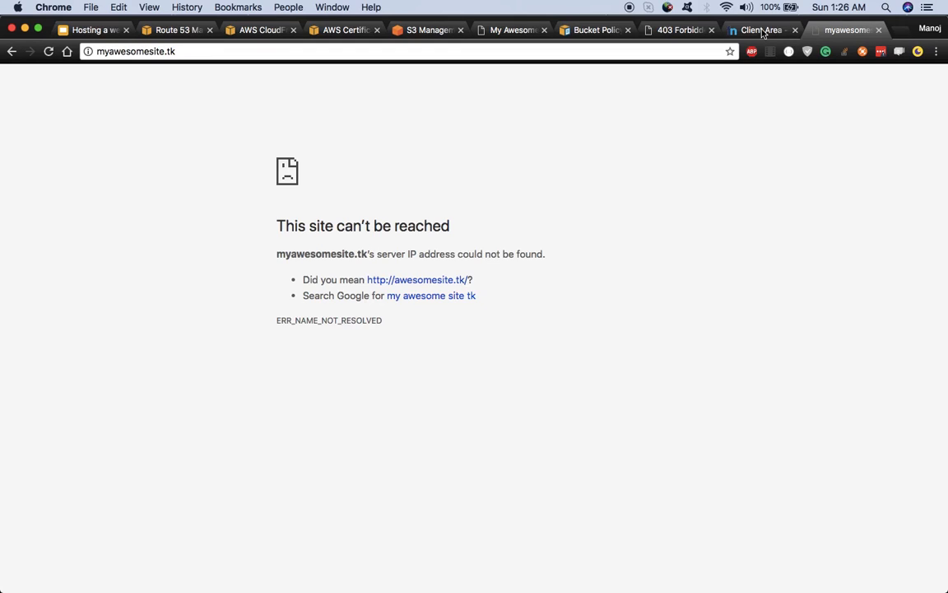
click(878, 30)
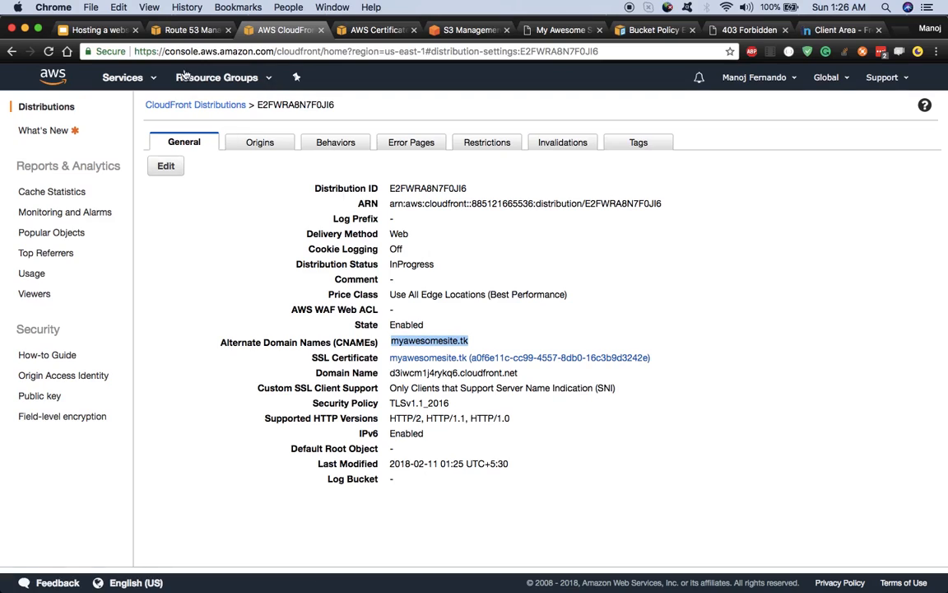
click(210, 109)
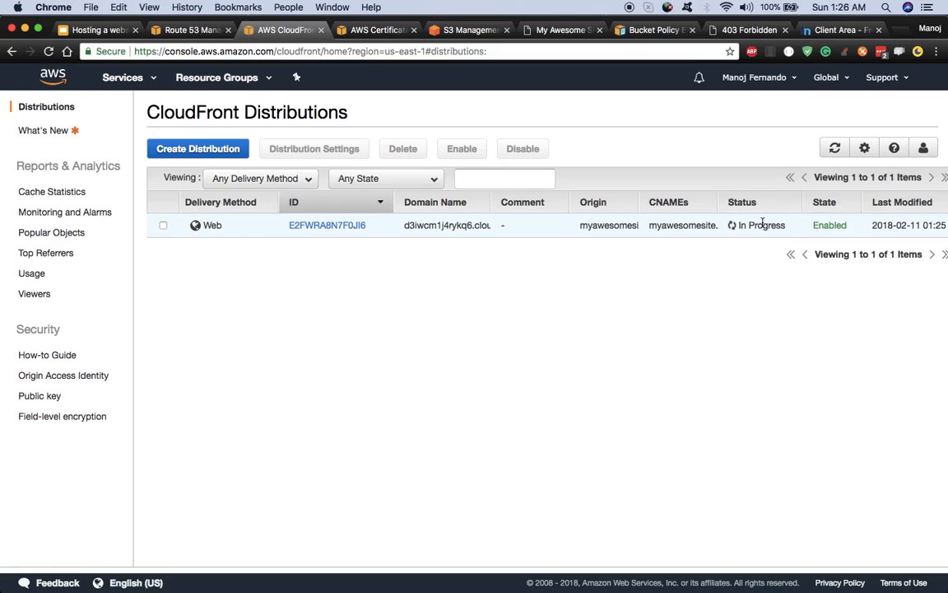
Step: Open distribution E2FWRA8N7F0JI6, view its origin unchanged, and select the Default (*) cache behavior
click(329, 227)
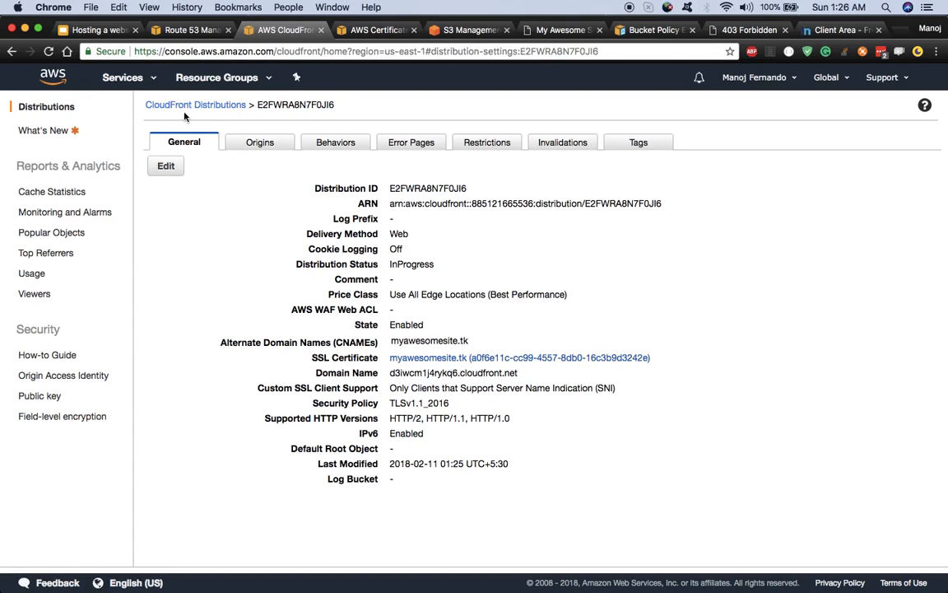
click(256, 144)
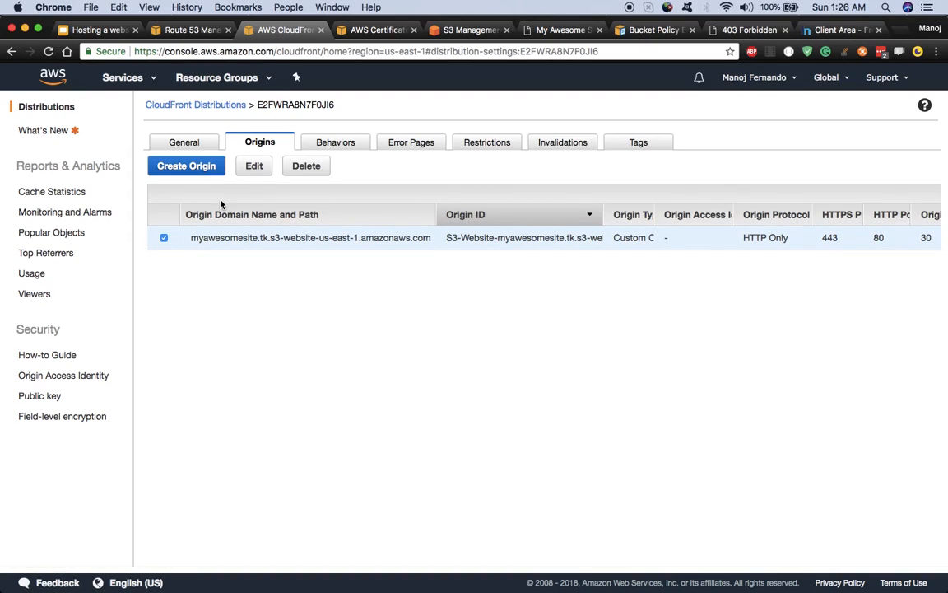
click(254, 166)
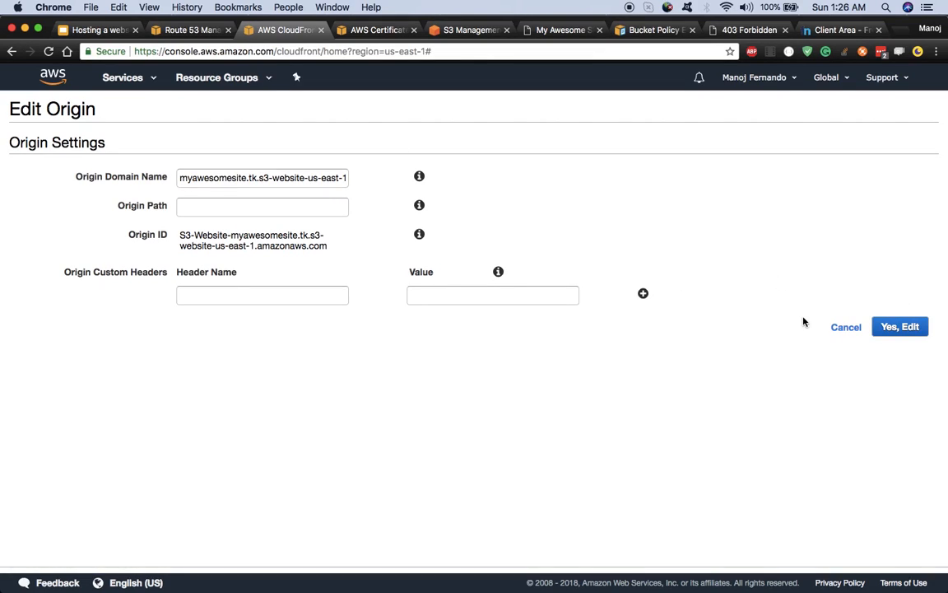
click(838, 328)
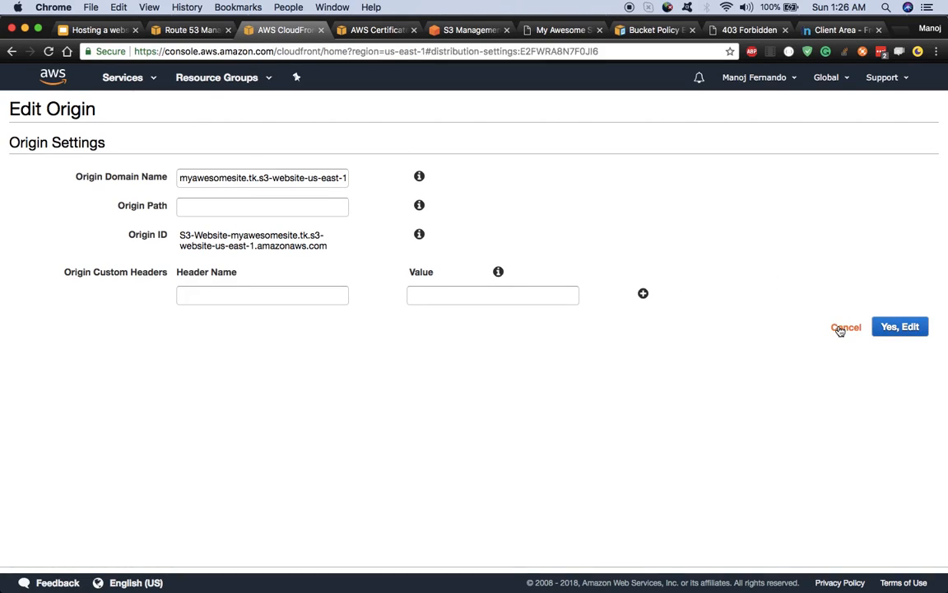
click(341, 143)
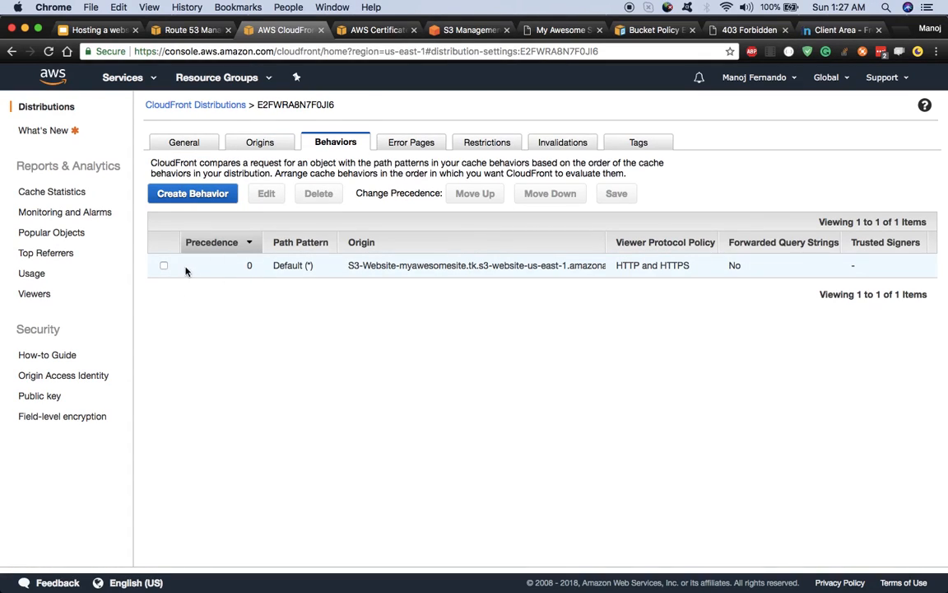
click(164, 266)
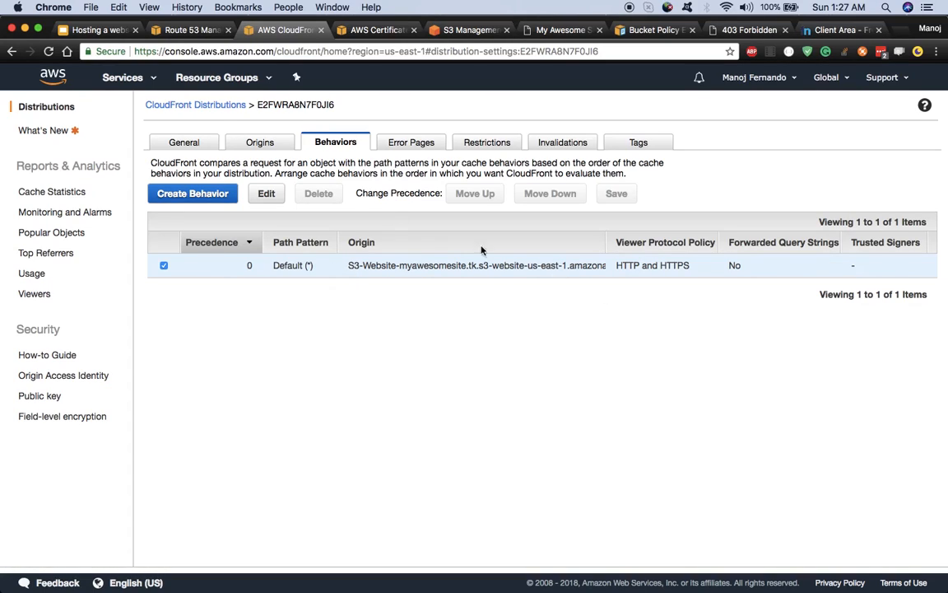
Step: Set the default behavior's Viewer Protocol Policy to 'Redirect HTTP to HTTPS' and save it
click(267, 195)
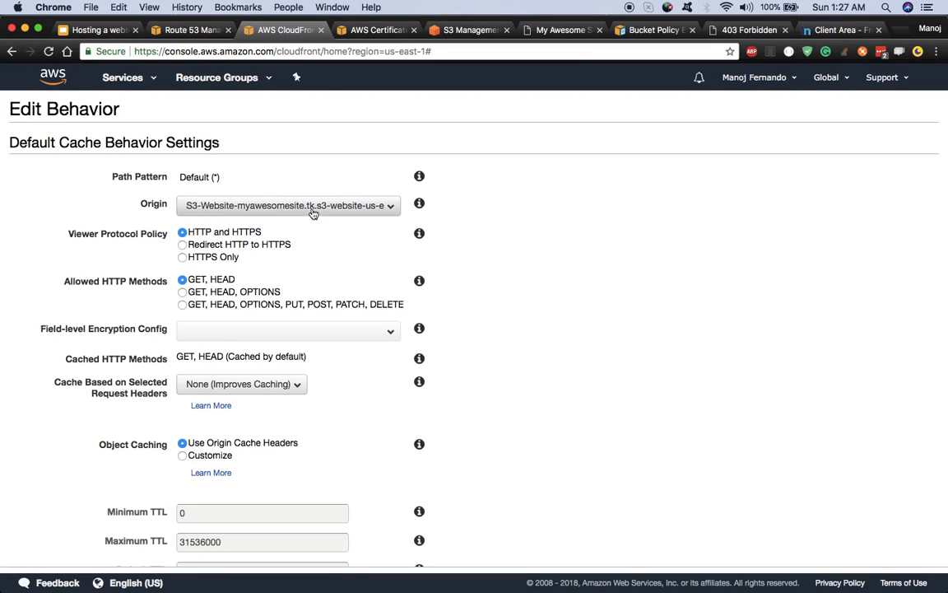
scroll(341, 268, down, 1)
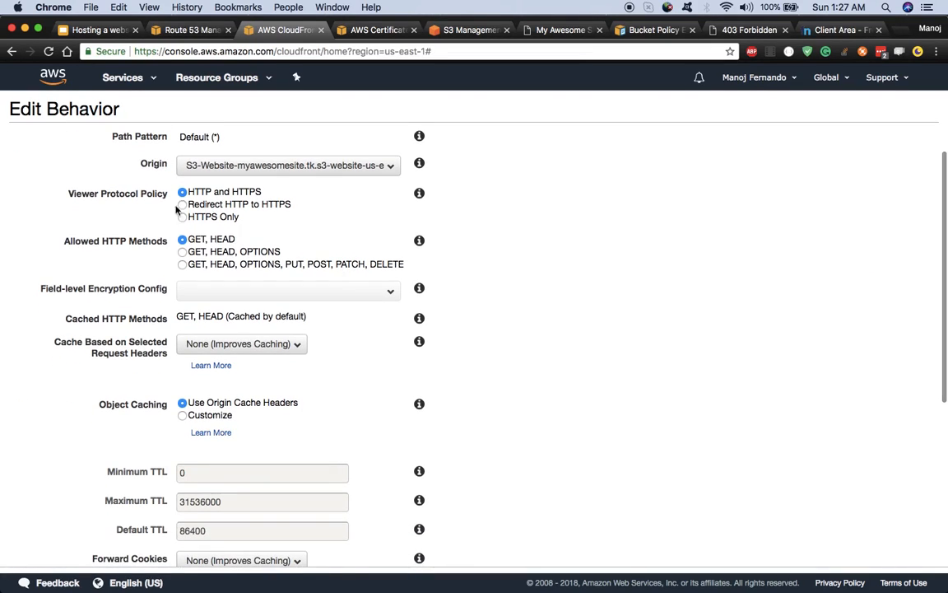
scroll(85, 185, up, 1)
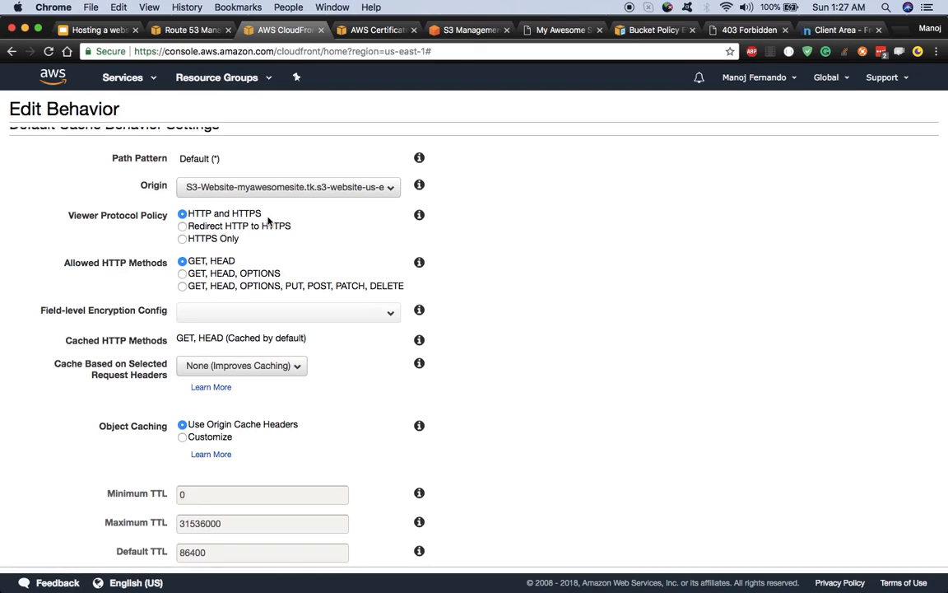
click(185, 227)
scroll(270, 239, down, 8)
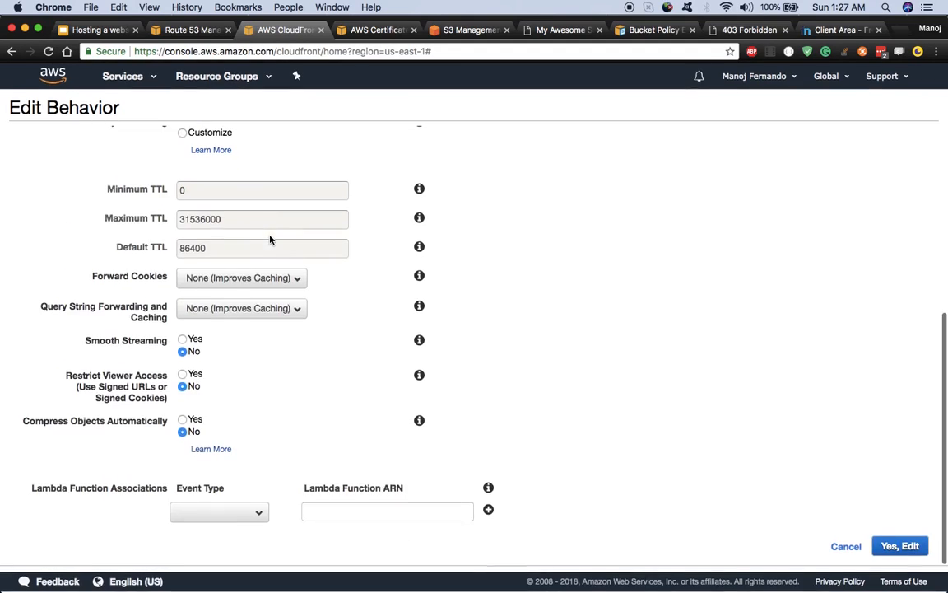
click(909, 549)
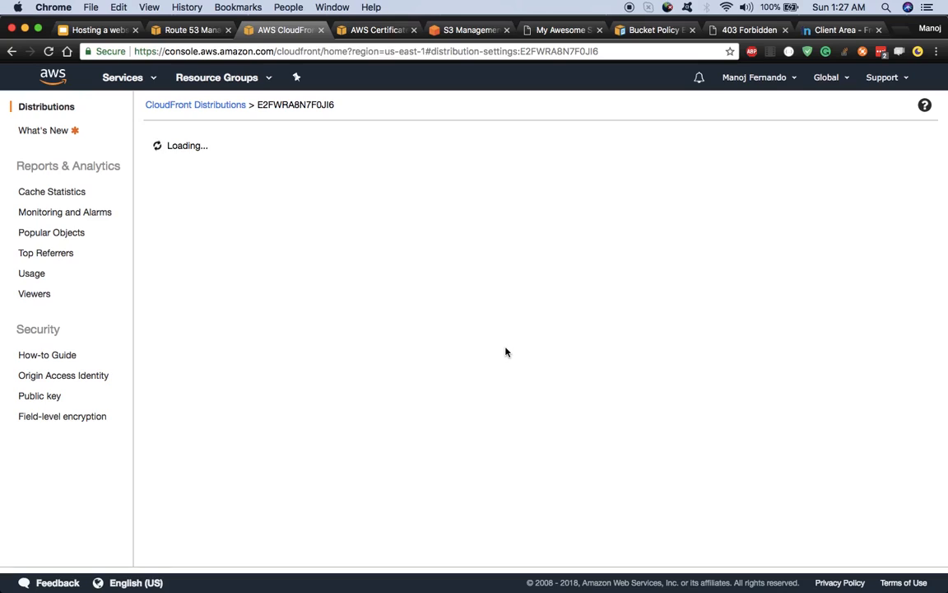
click(199, 105)
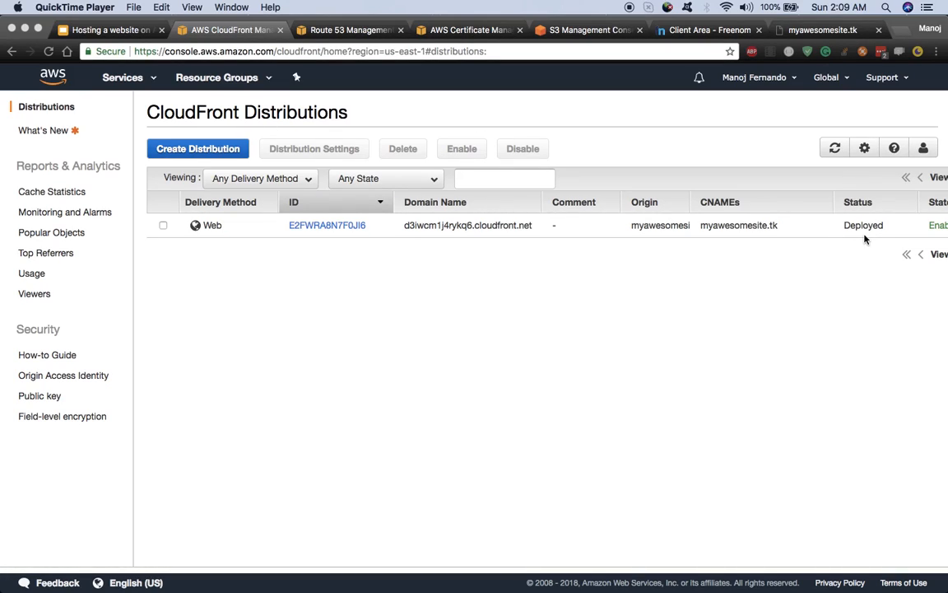
Step: Reload myawesomesite.tk, which is still unreachable, review the hosting slides, then open Route 53 record sets
click(819, 29)
click(192, 51)
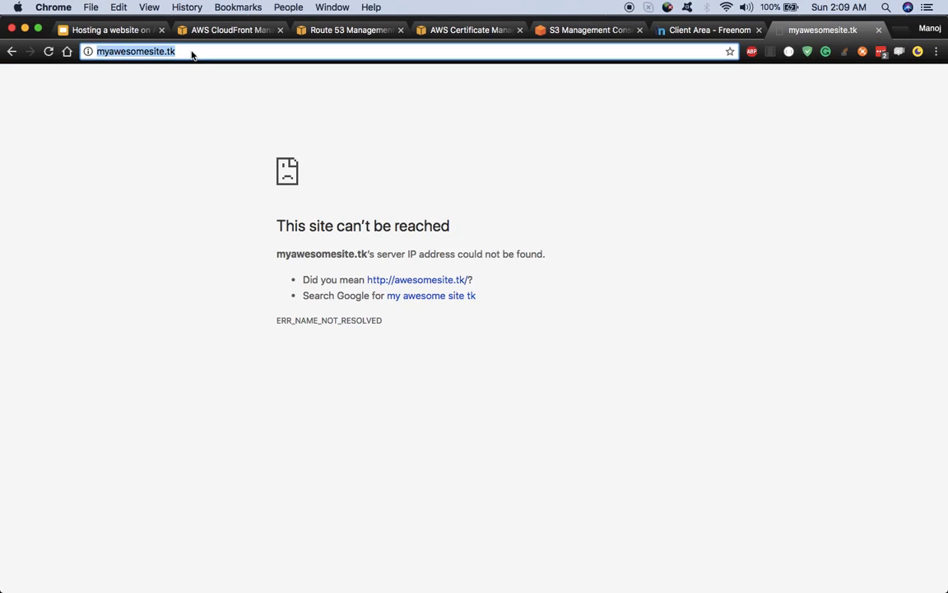
key(Return)
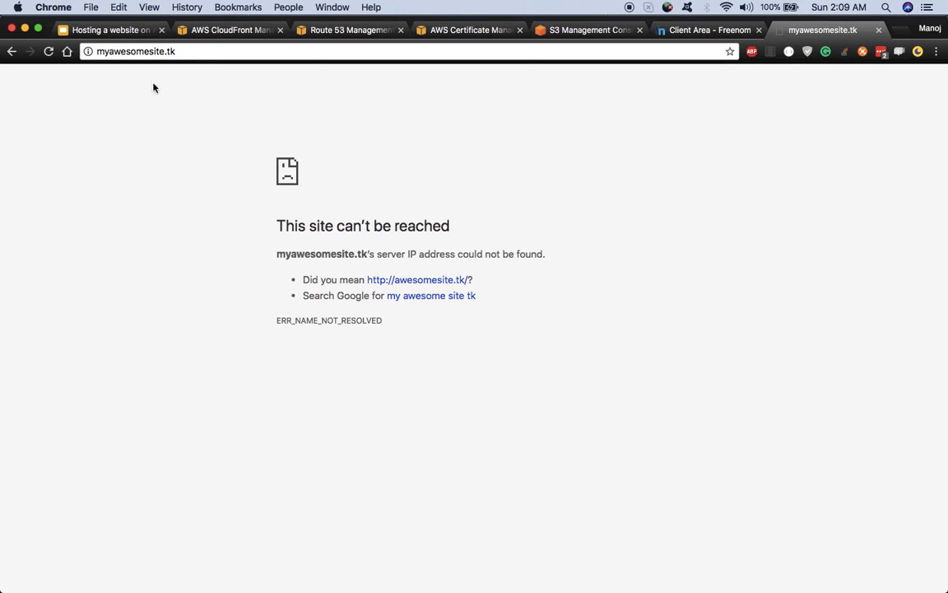
click(108, 31)
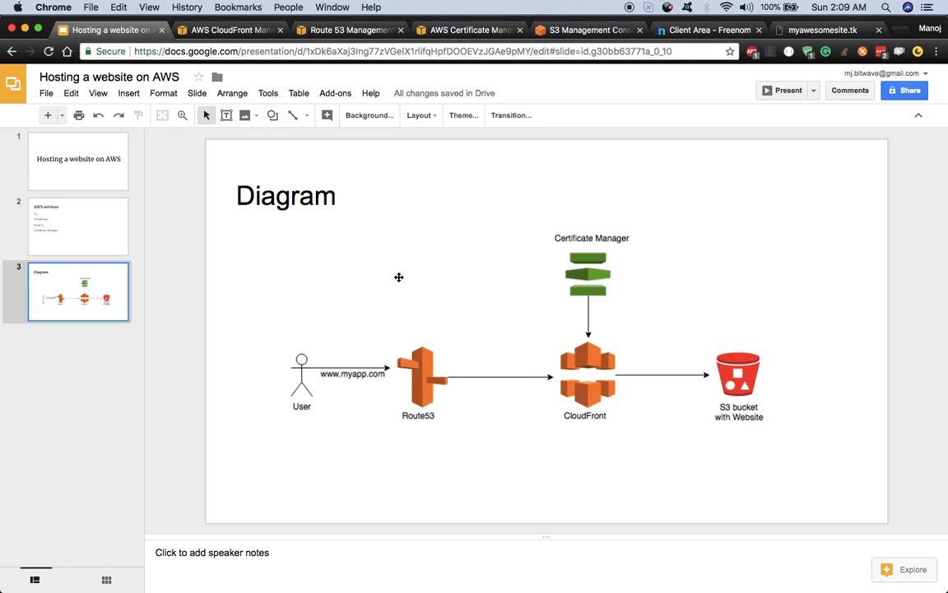
click(324, 31)
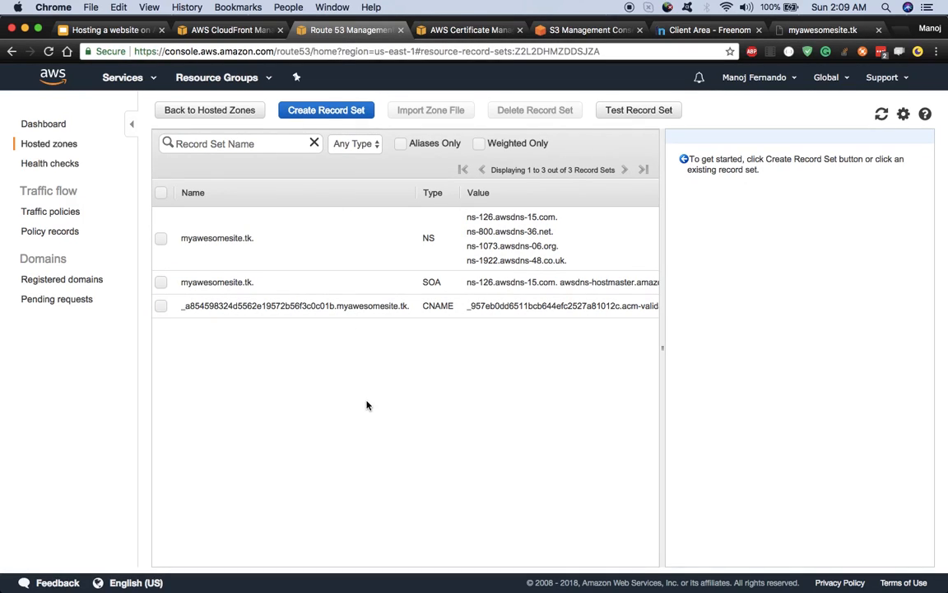
Step: Start a new A – IPv4 address record set with an empty name for the bare domain
click(311, 113)
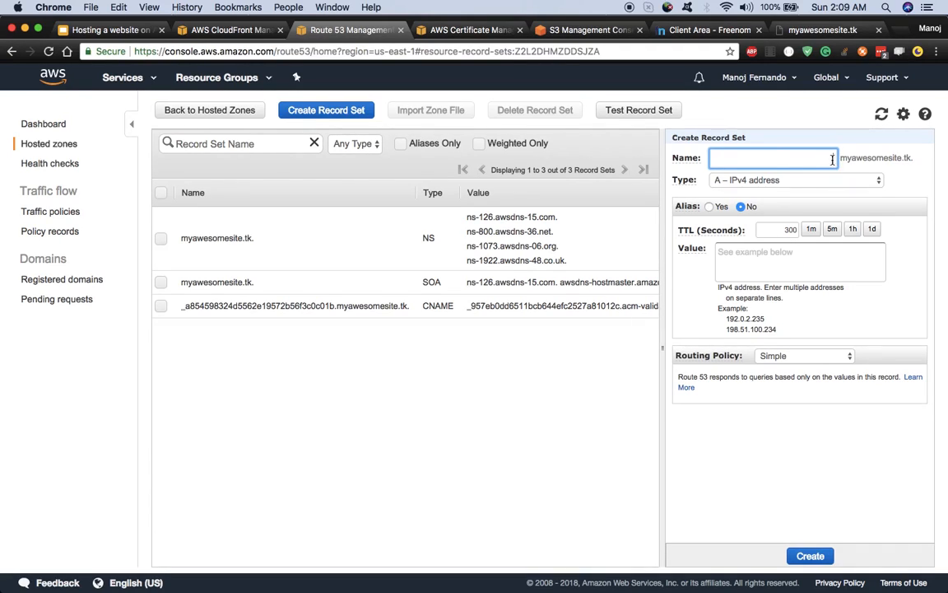
text(www)
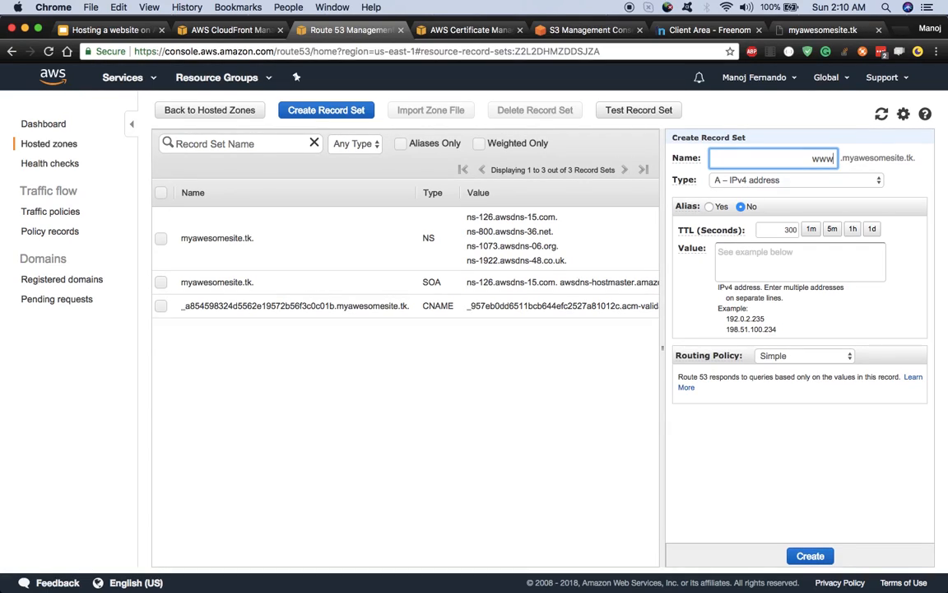
key(BackSpace)
key(BackSpace)
key(BackSpace)
click(916, 185)
click(805, 180)
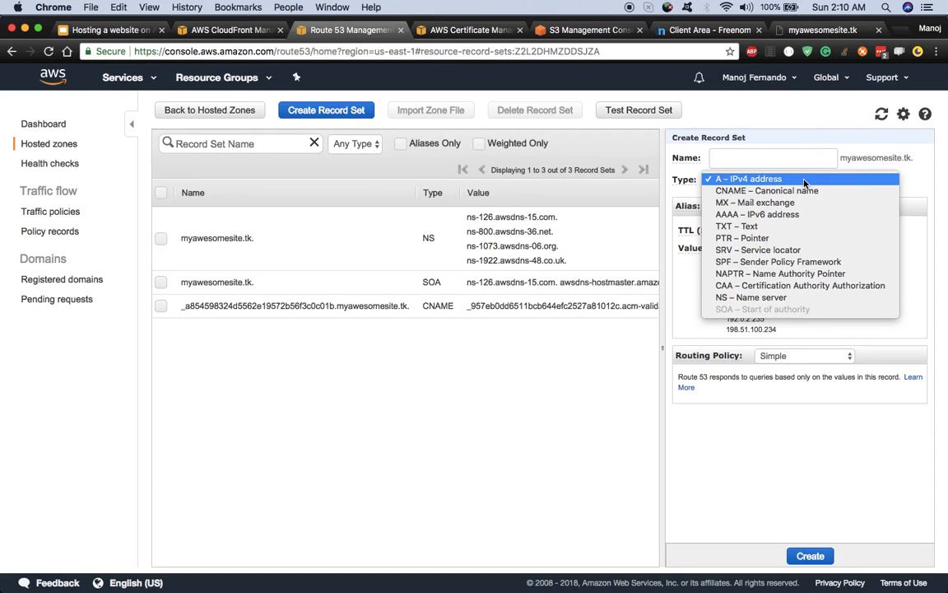
click(787, 179)
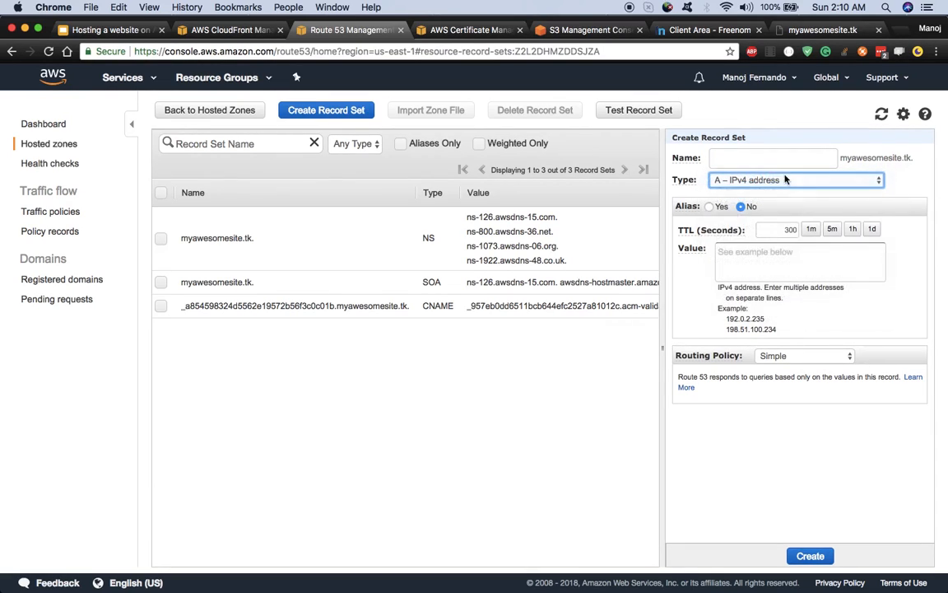
Step: Set Alias to Yes and check the alias target list, which offers no targets
click(710, 207)
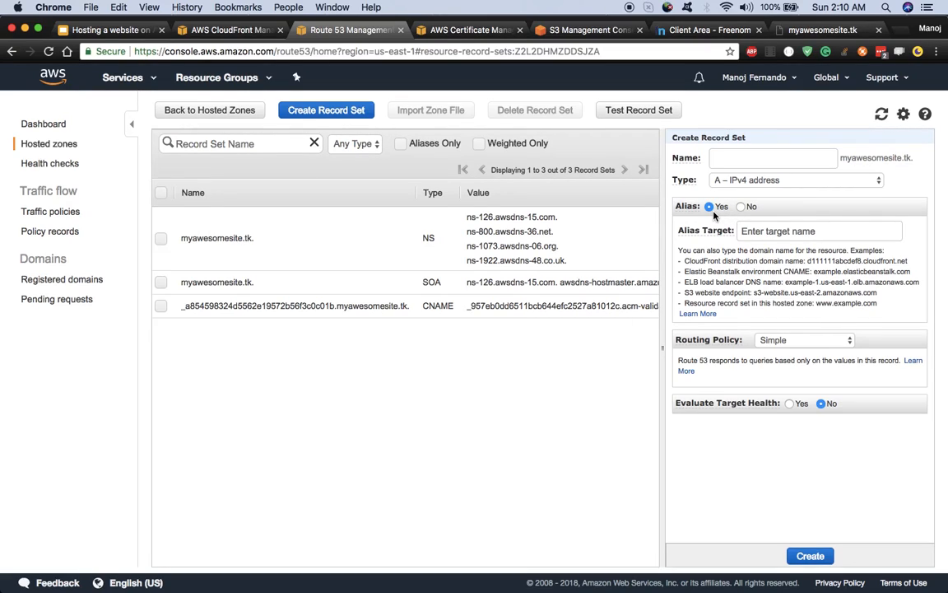
click(779, 230)
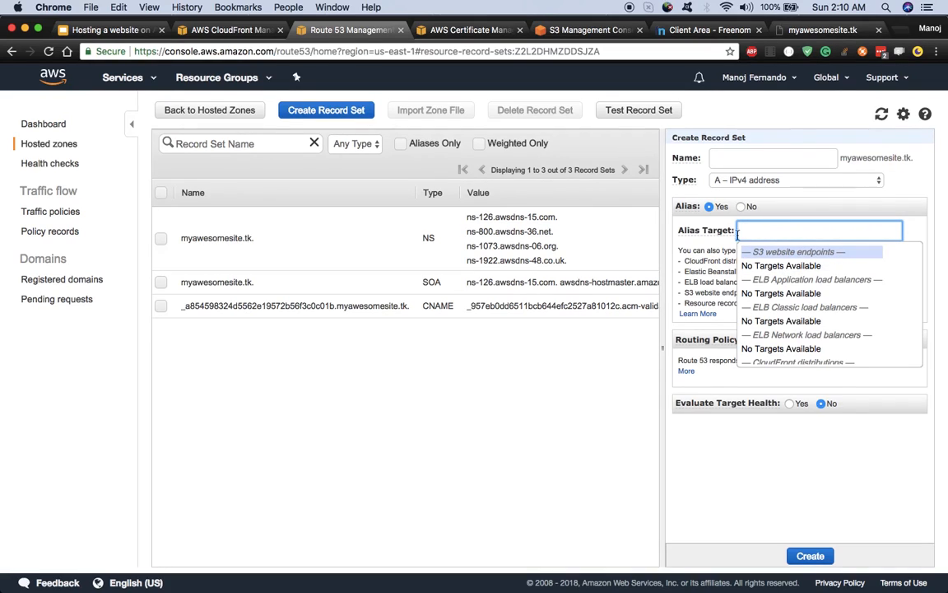
mouse_move(691, 238)
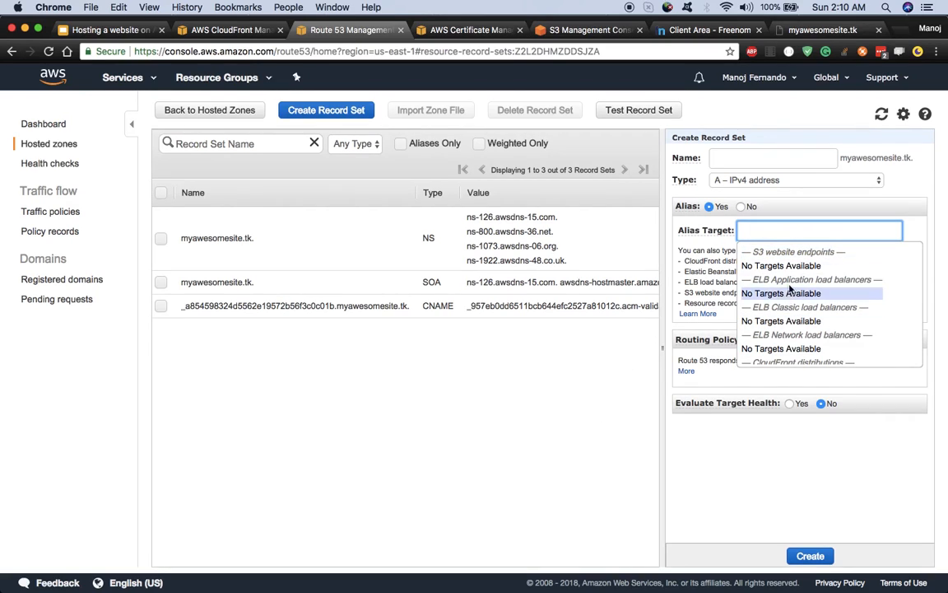
scroll(795, 322, down, 2)
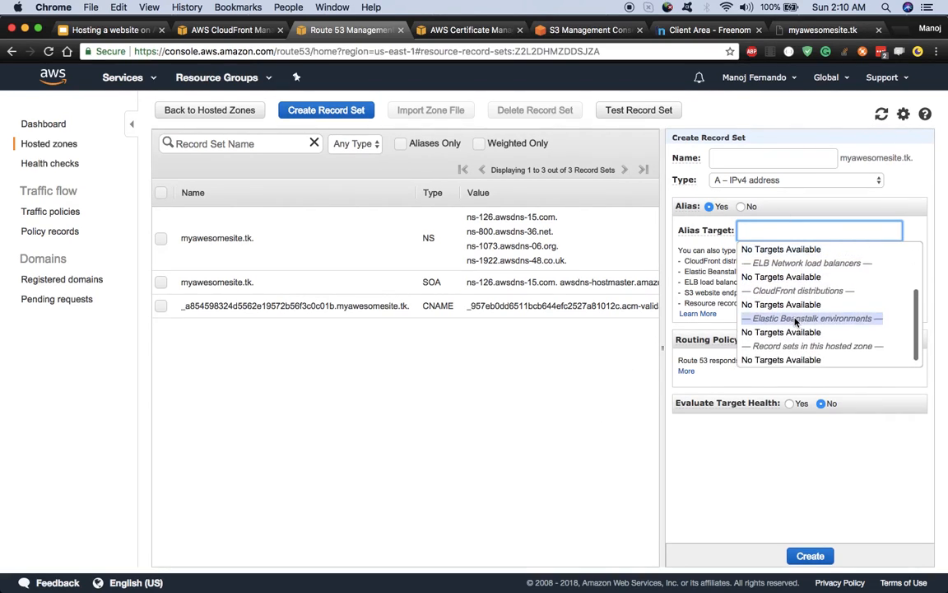
scroll(795, 322, up, 3)
scroll(795, 322, down, 2)
click(756, 486)
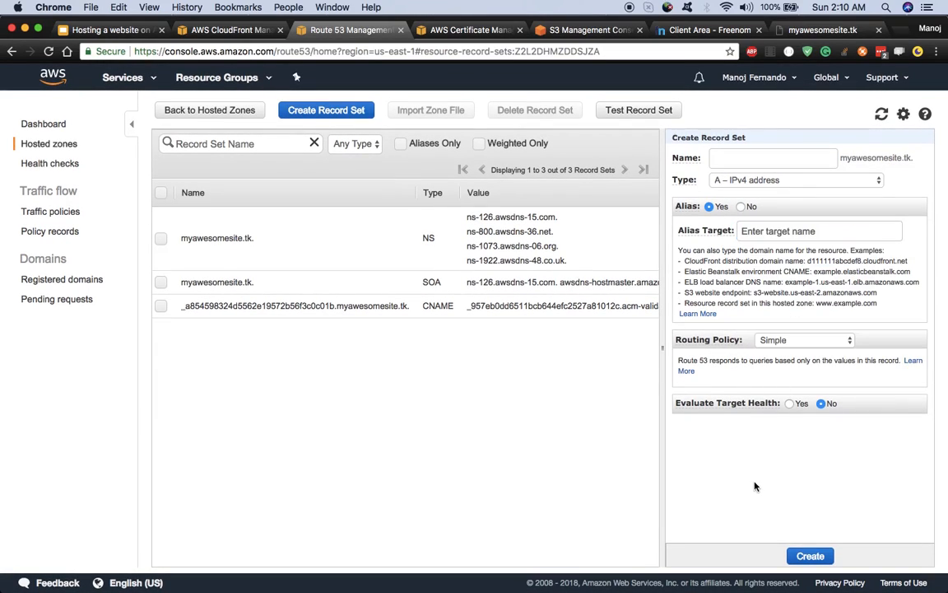
Step: Copy the distribution's domain d3iwcm1j4rykq6.cloudfront.net from its CloudFront details page
click(237, 31)
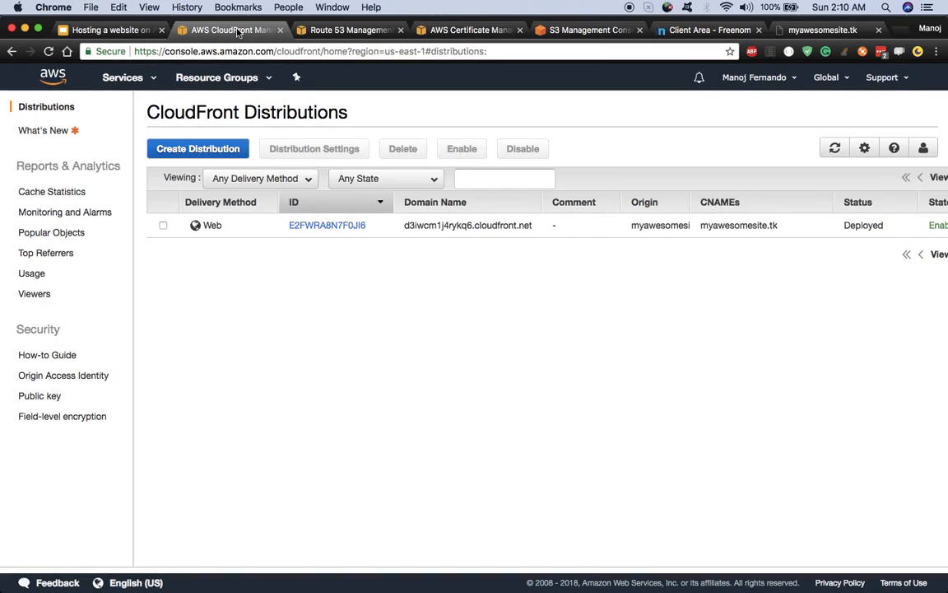
click(349, 227)
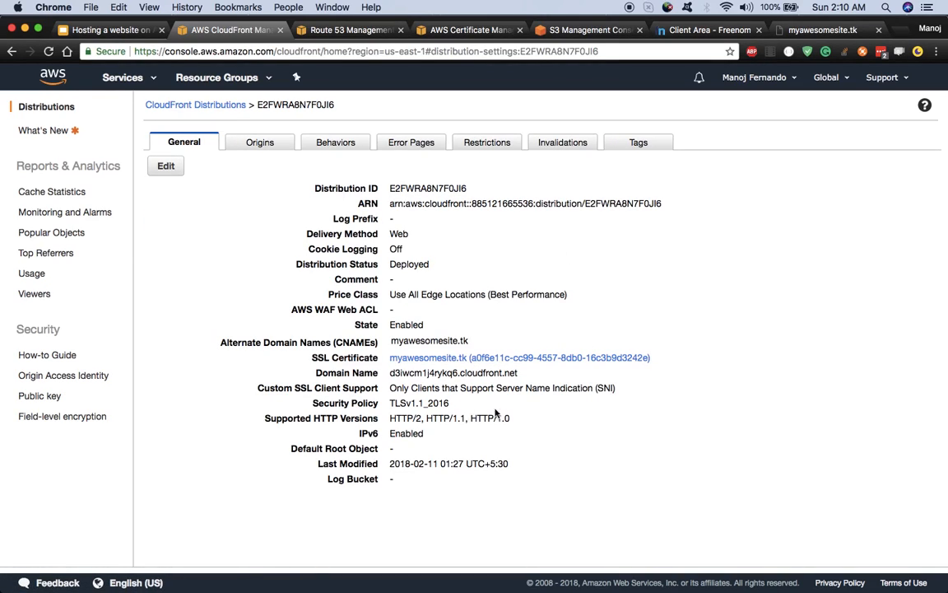
drag(518, 373, 386, 374)
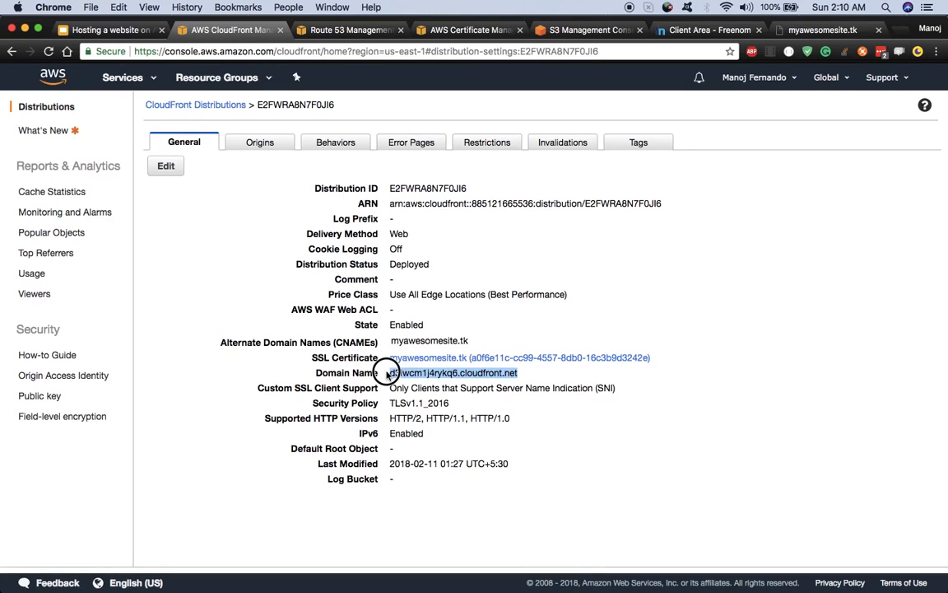
right_click(401, 374)
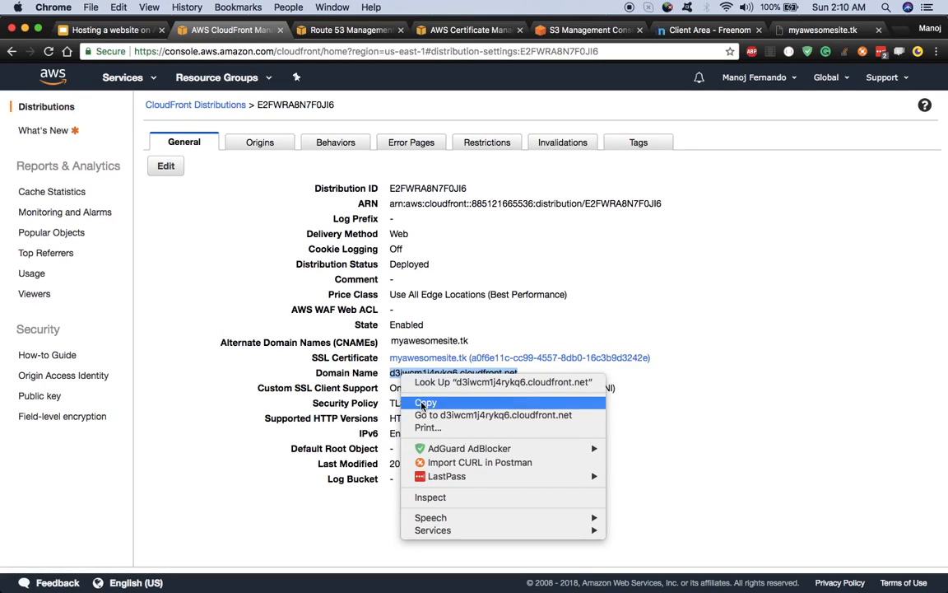
click(425, 403)
Step: Paste the CloudFront domain as the alias target, remove the leading space, and create the record
click(348, 37)
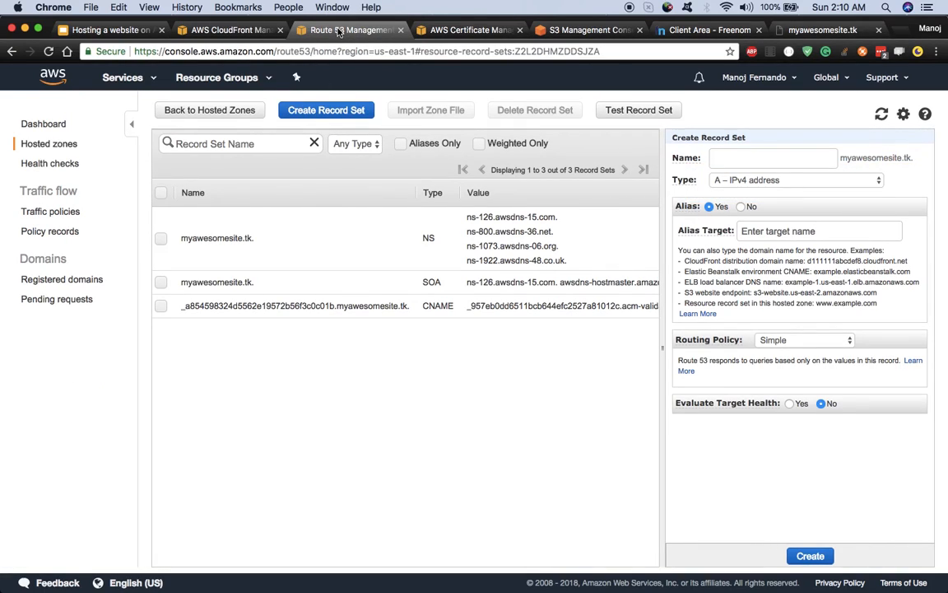
click(773, 230)
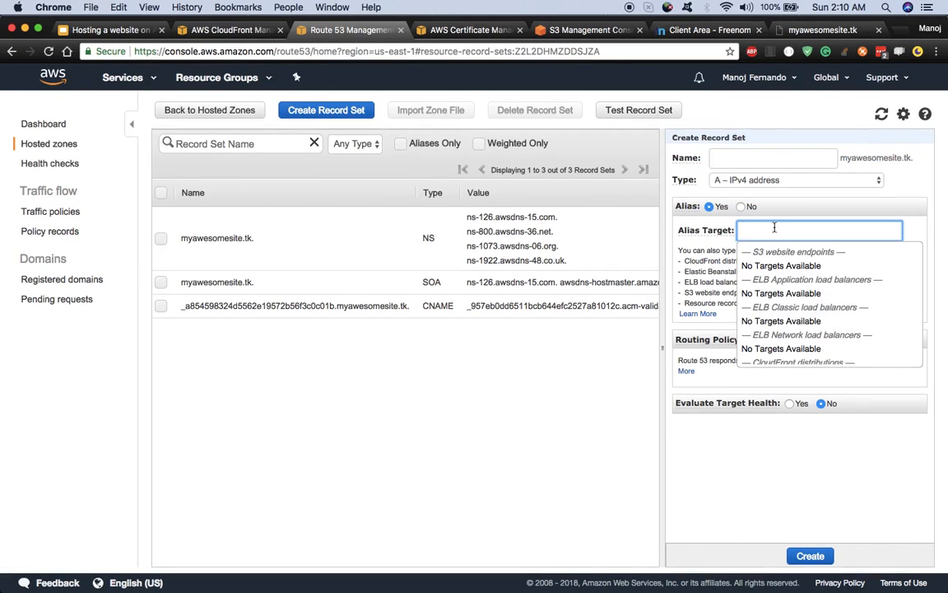
right_click(774, 230)
click(803, 291)
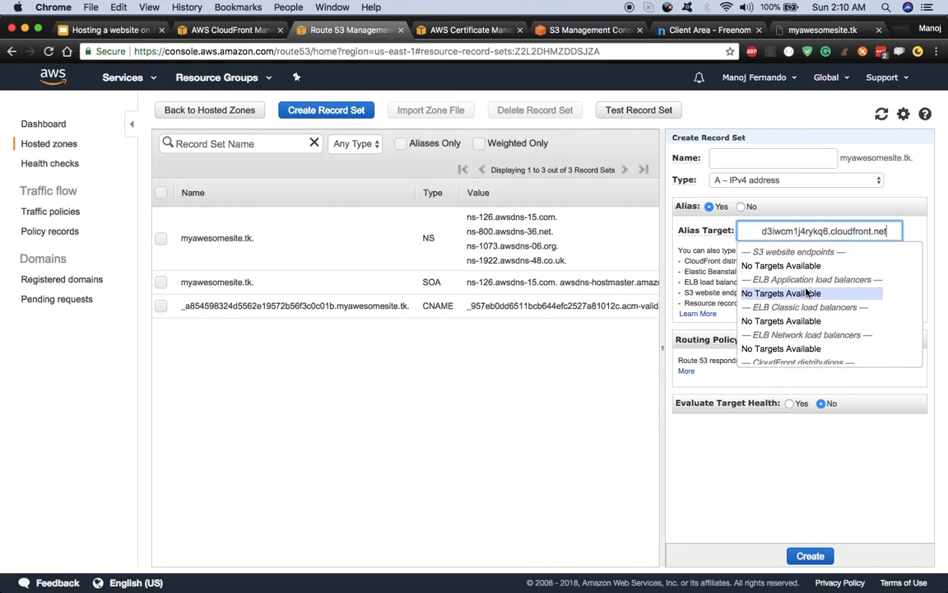
click(765, 232)
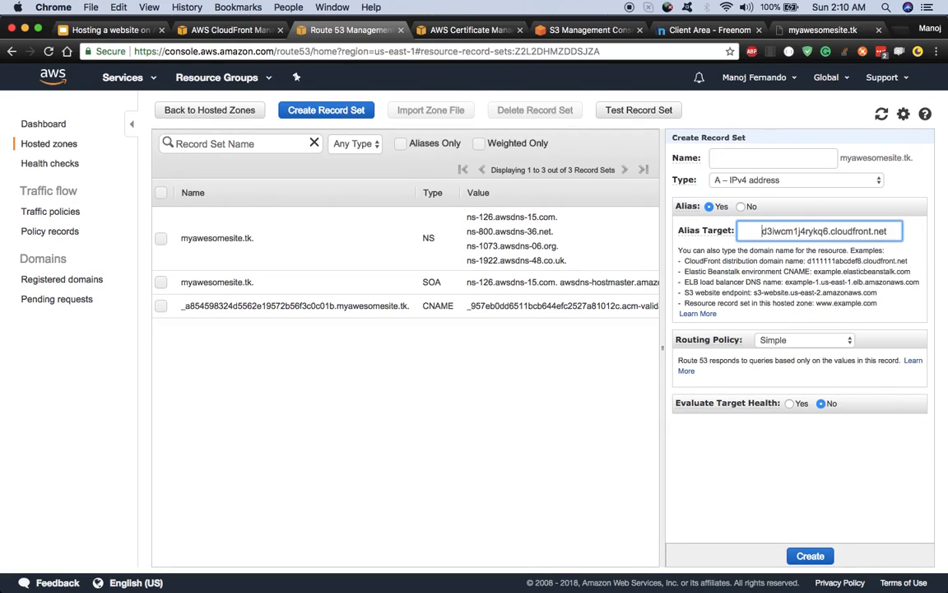
key(BackSpace)
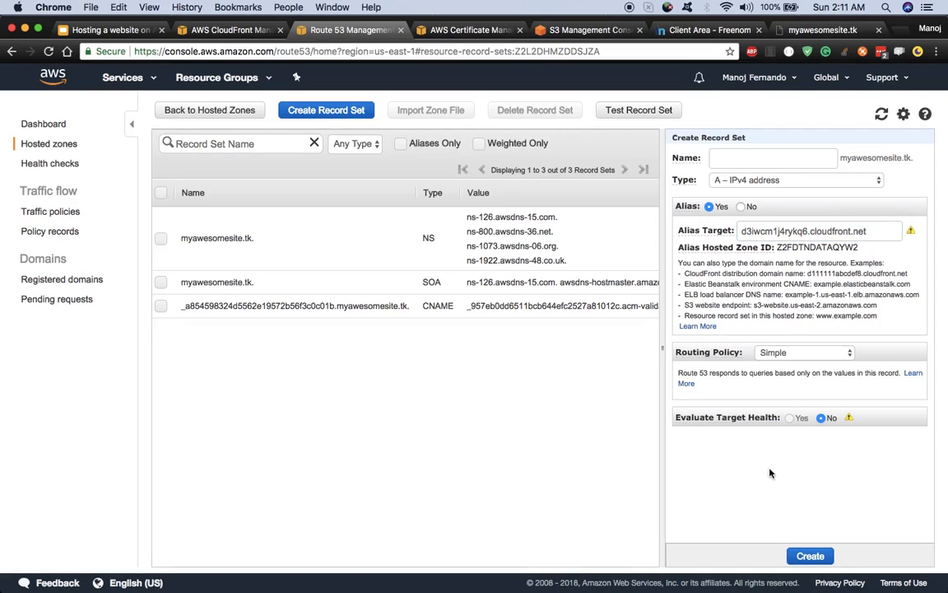
click(808, 557)
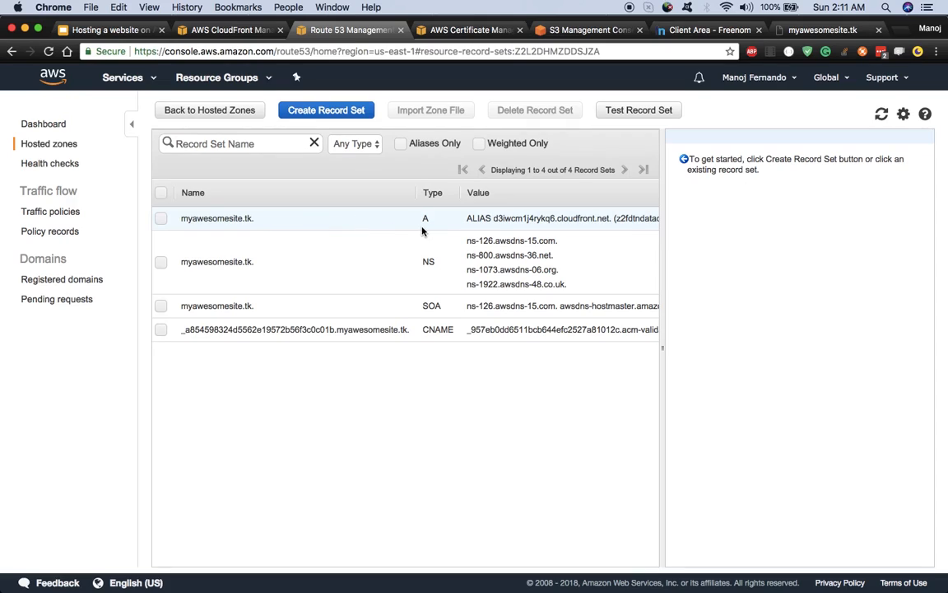
Step: Check the new A record, then reload myawesomesite.tk, which still fails with ERR_NAME_NOT_RESOLVED
click(502, 220)
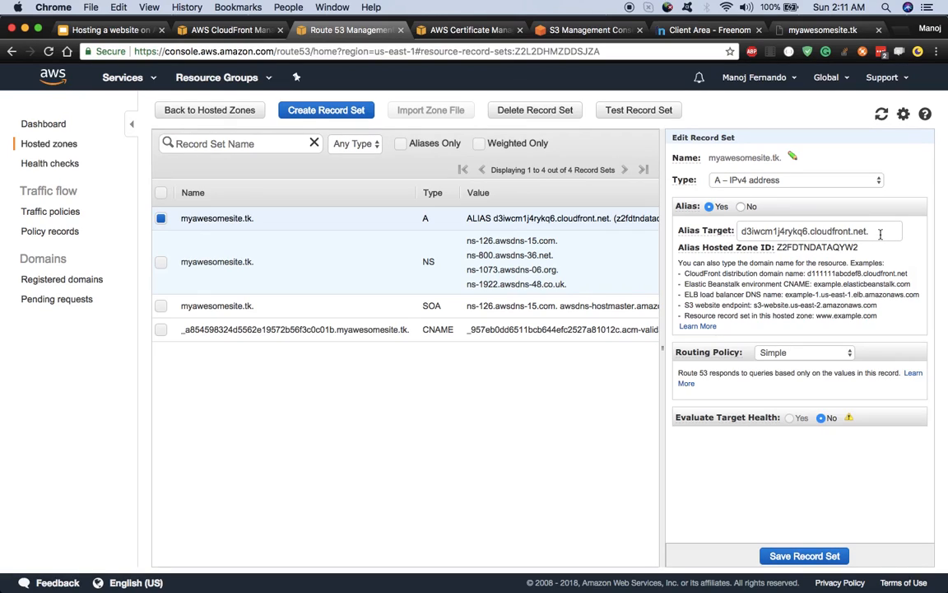
click(123, 30)
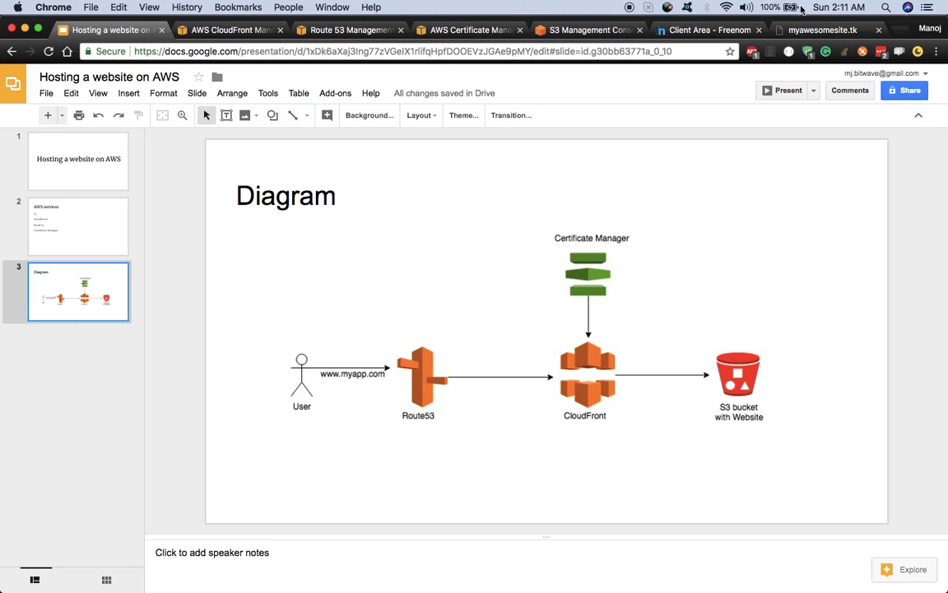
click(790, 30)
click(176, 51)
click(166, 51)
key(Return)
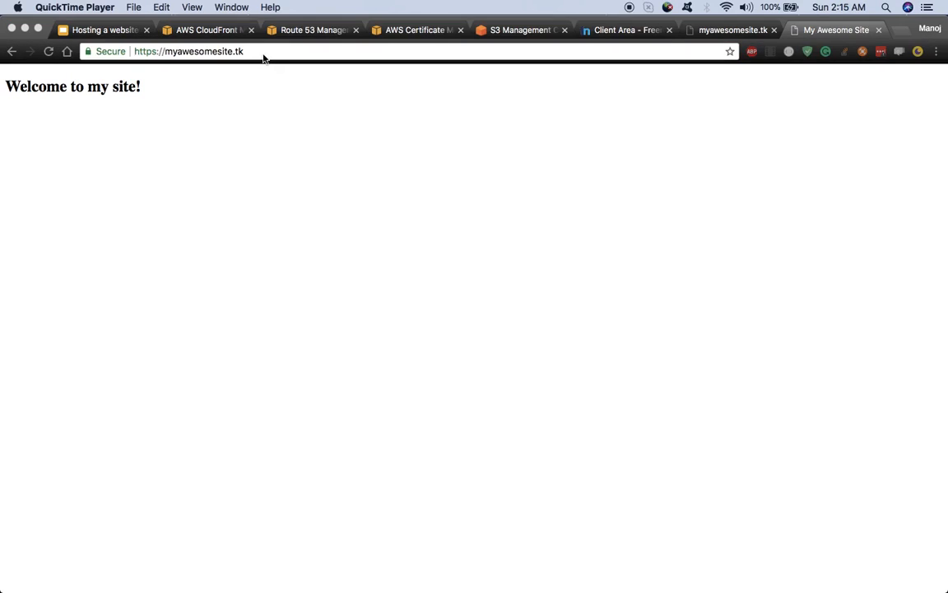
click(263, 56)
double_click(263, 56)
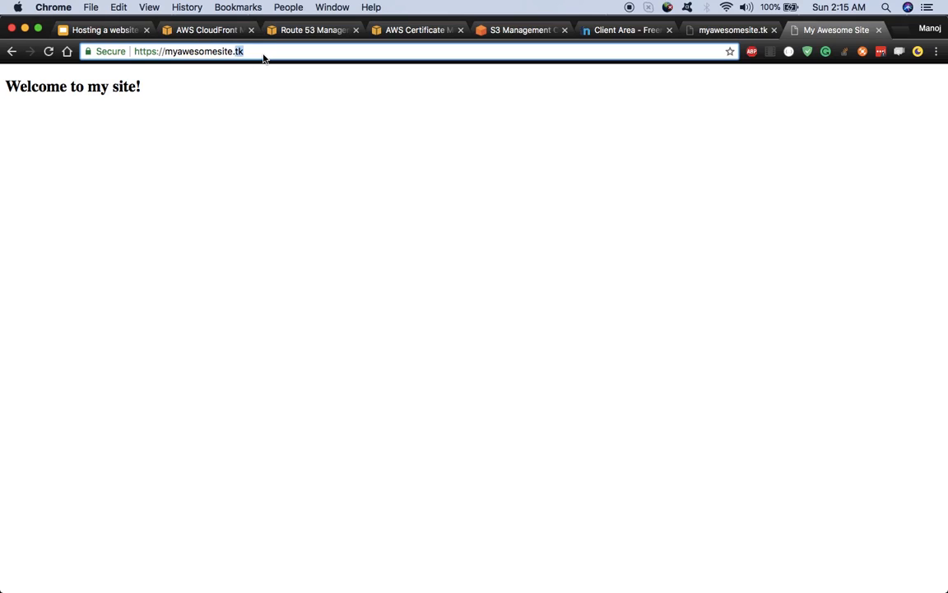
key(Return)
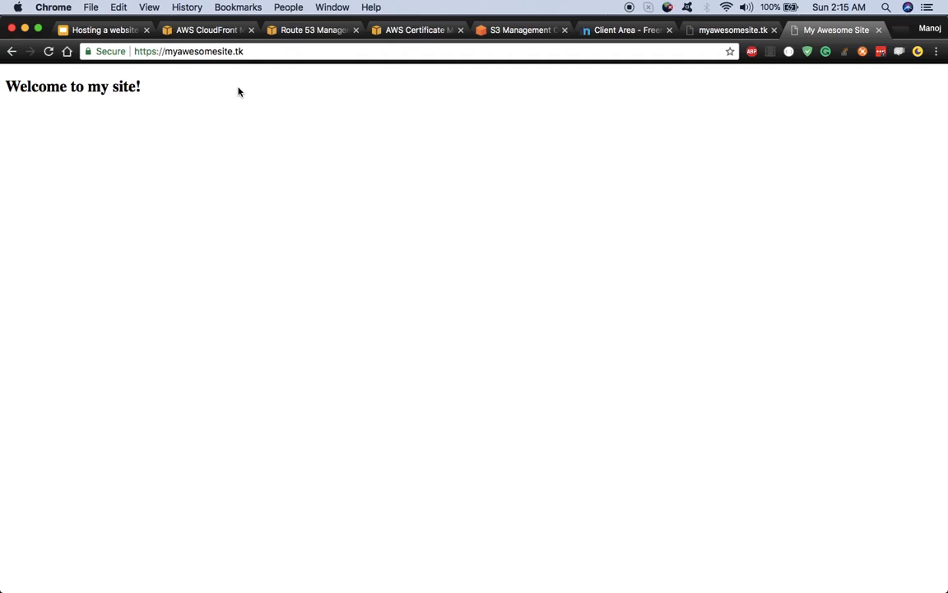
click(265, 55)
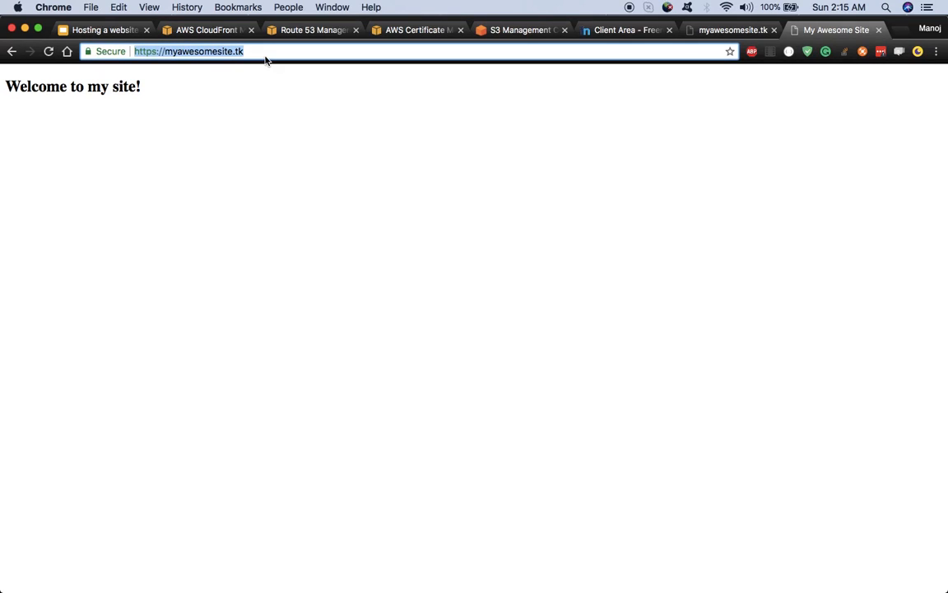
key(Return)
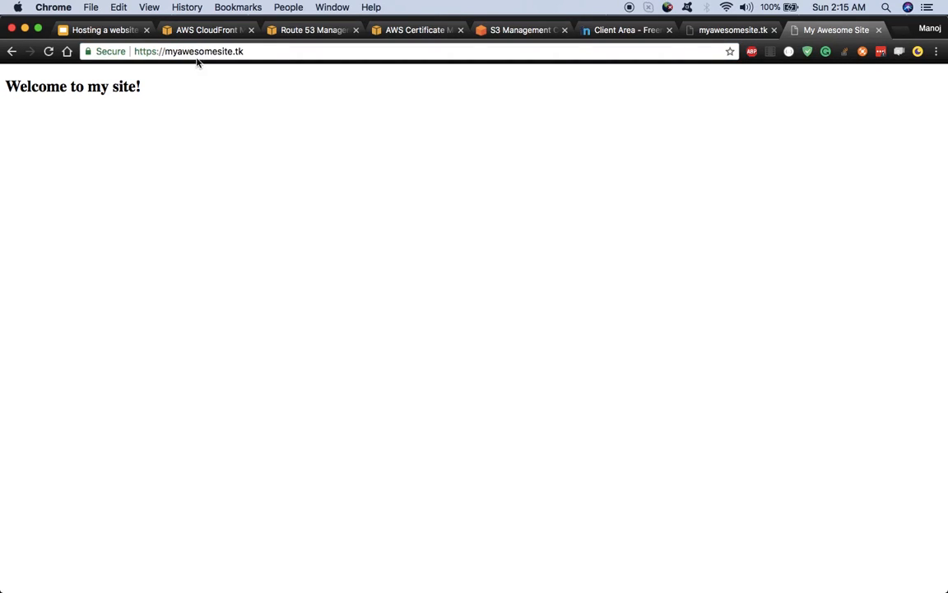
Step: Test the nonexistent path /something for the error page, then load /index.html
click(218, 51)
click(252, 51)
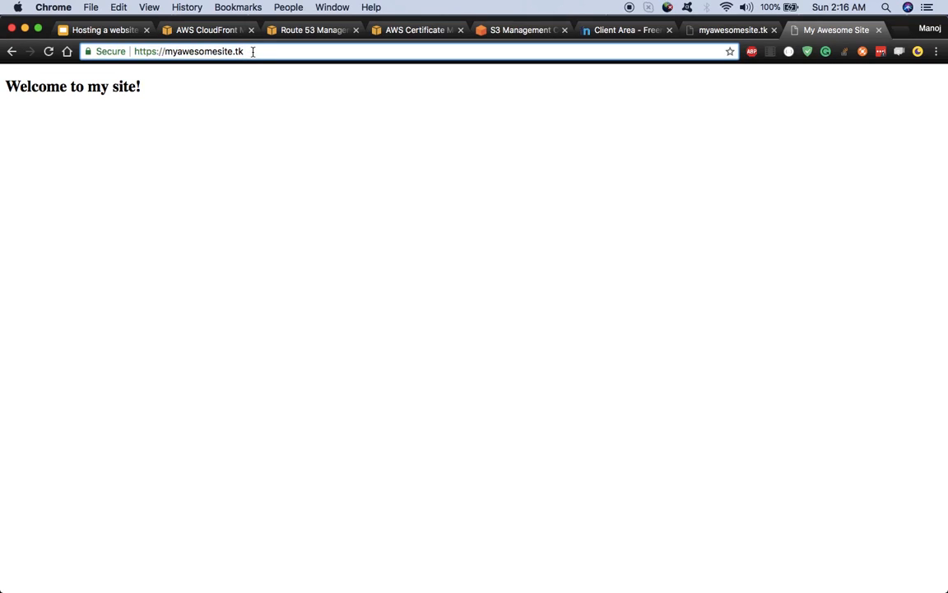
text(/)
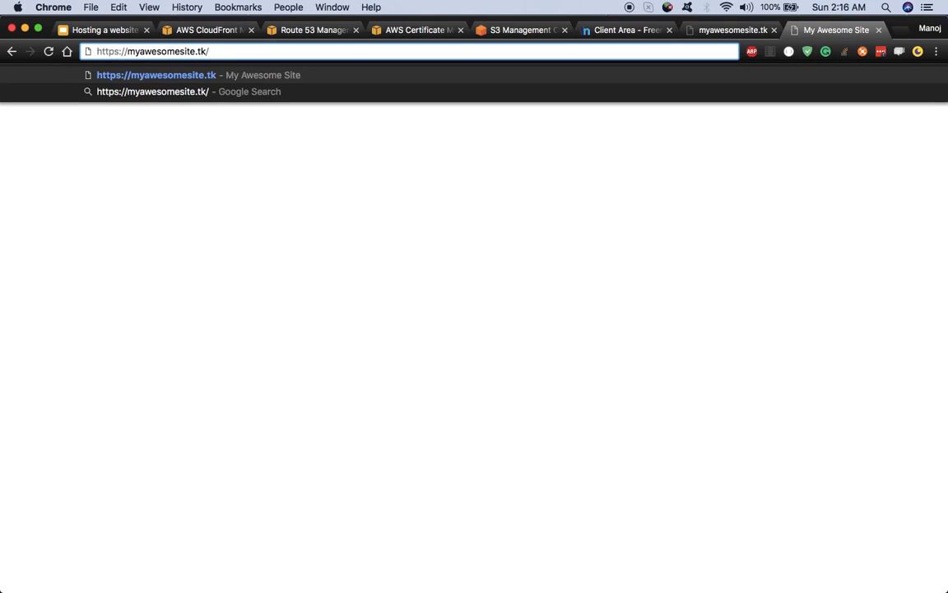
text(some)
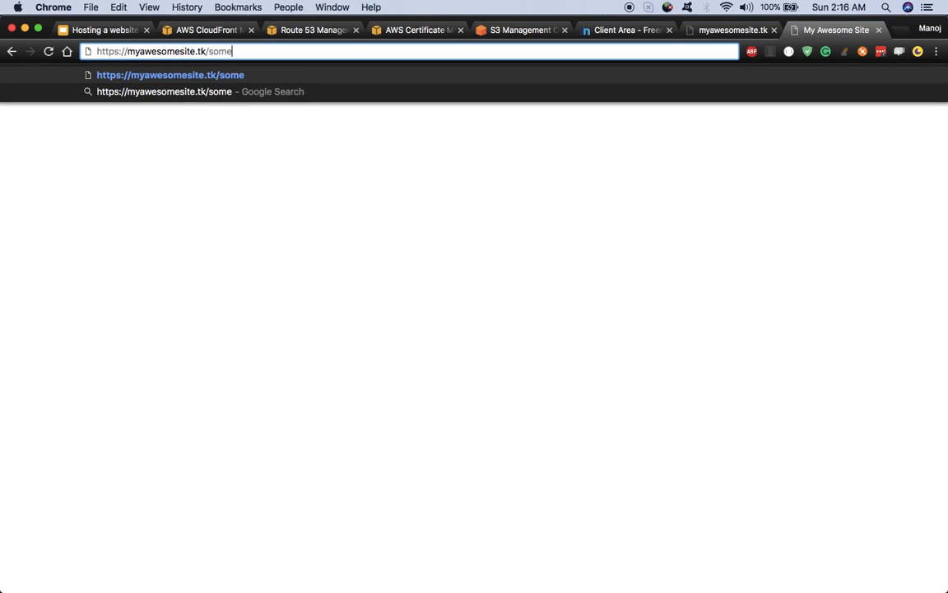
text(thing)
key(Return)
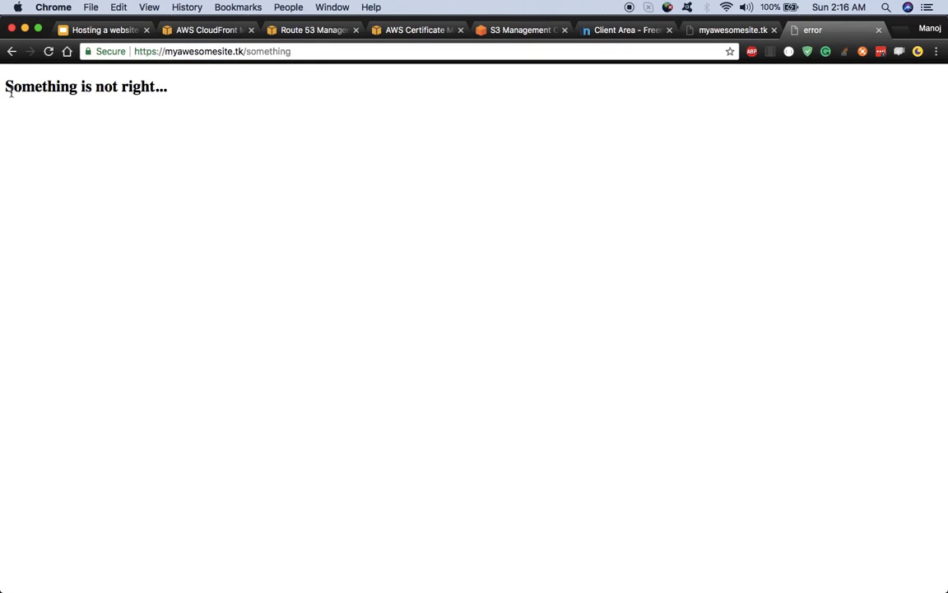
double_click(279, 52)
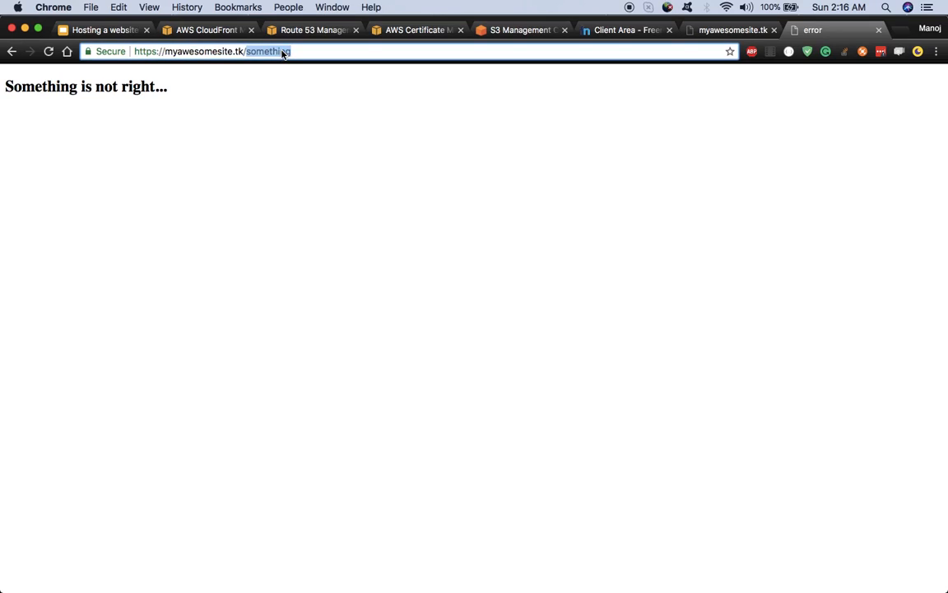
text(index.html)
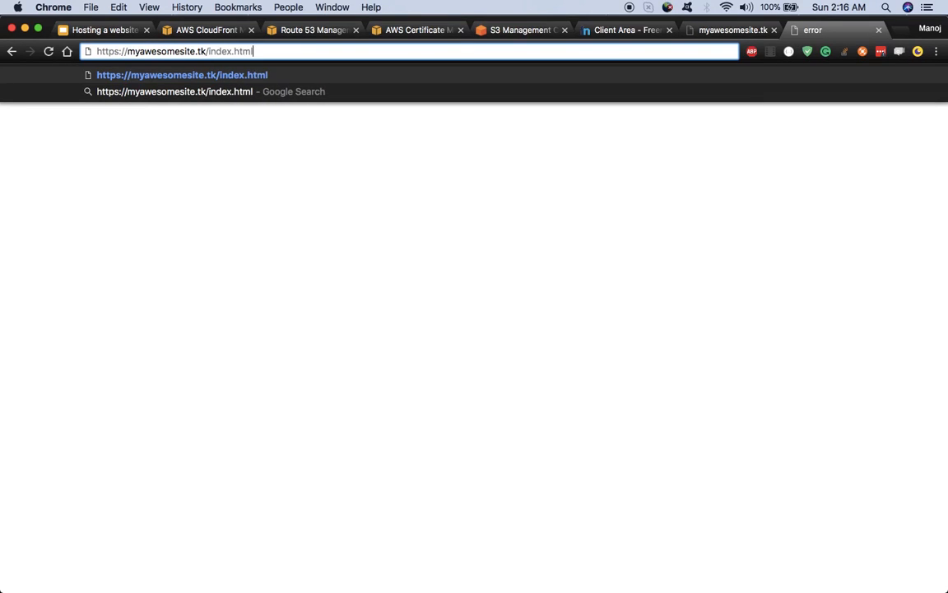
key(Return)
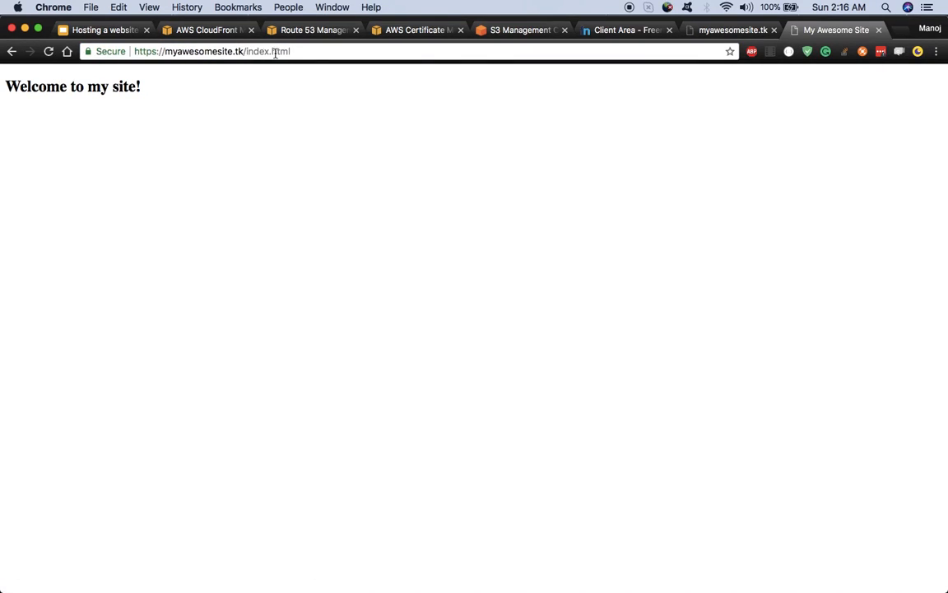
Step: Reload the site root without index.html, then return to the architecture diagram slides
triple_click(301, 56)
click(318, 50)
key(BackSpace)
key(BackSpace)
key(BackSpace)
key(BackSpace)
key(BackSpace)
key(BackSpace)
key(BackSpace)
key(BackSpace)
key(BackSpace)
key(BackSpace)
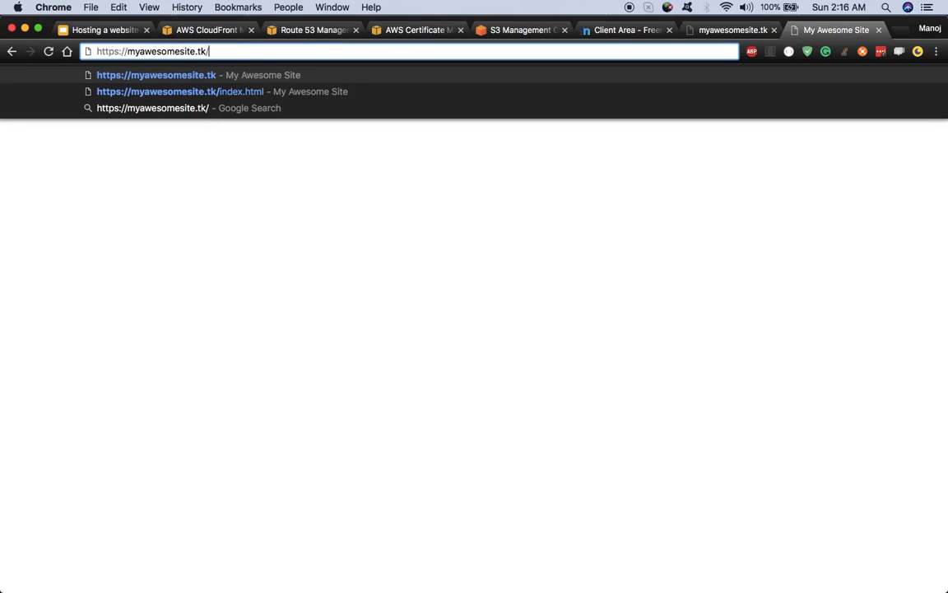
key(Return)
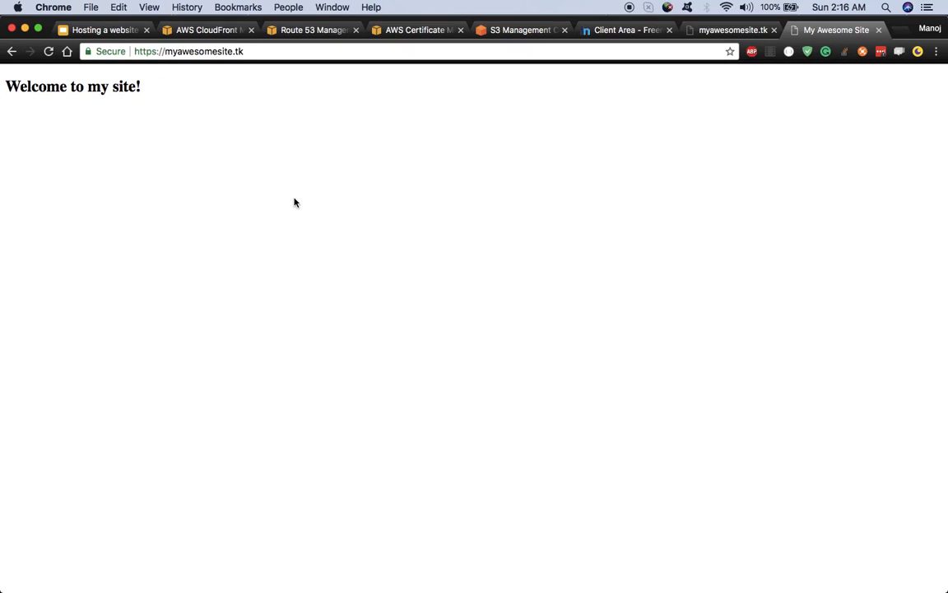
click(103, 31)
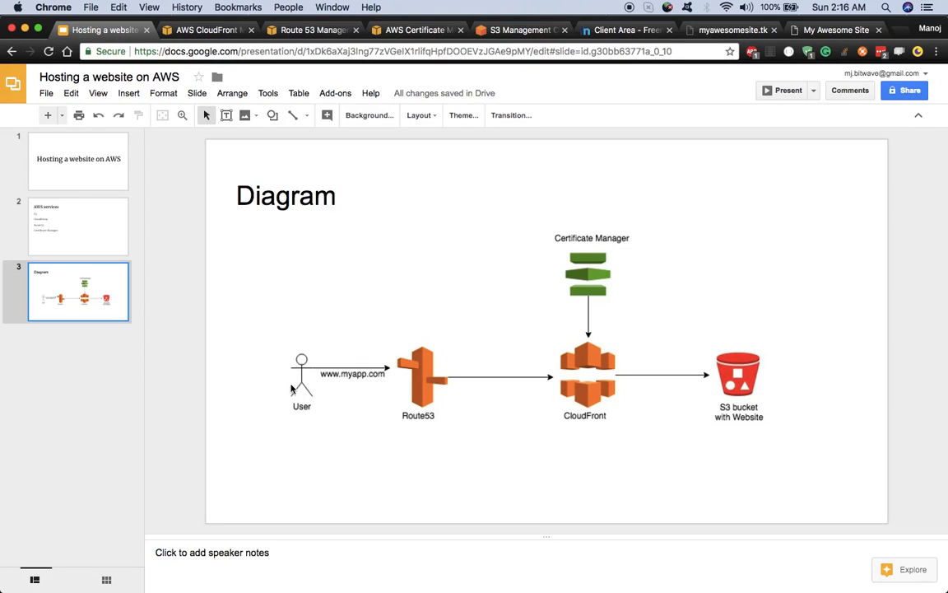